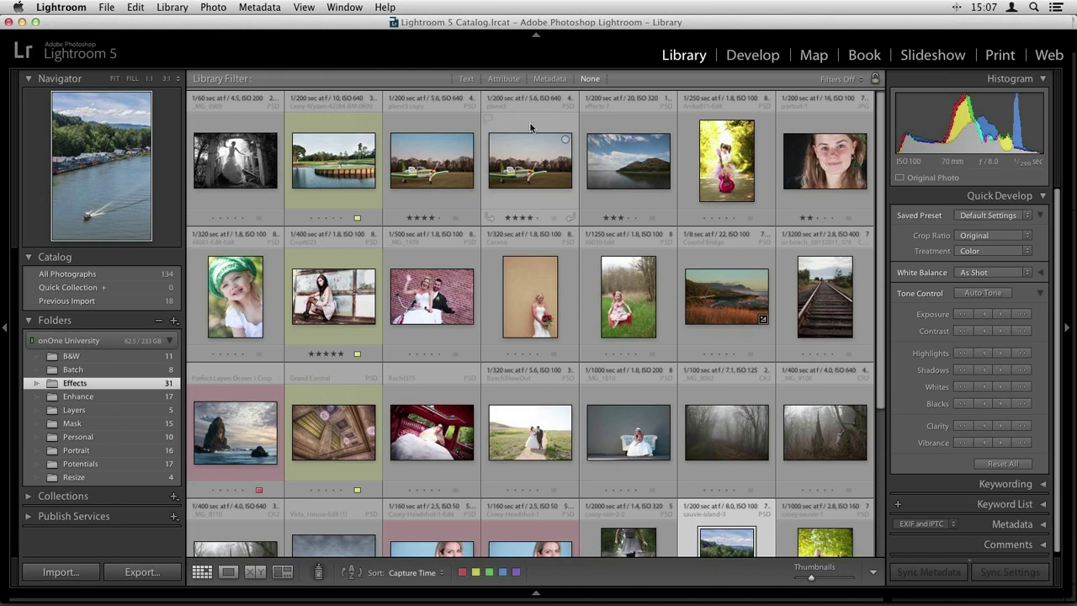
Open the photo of the girl in rain boots from the Effects folder and choose to edit it in Perfect Effects 8.
scroll(530, 123, "down", 4)
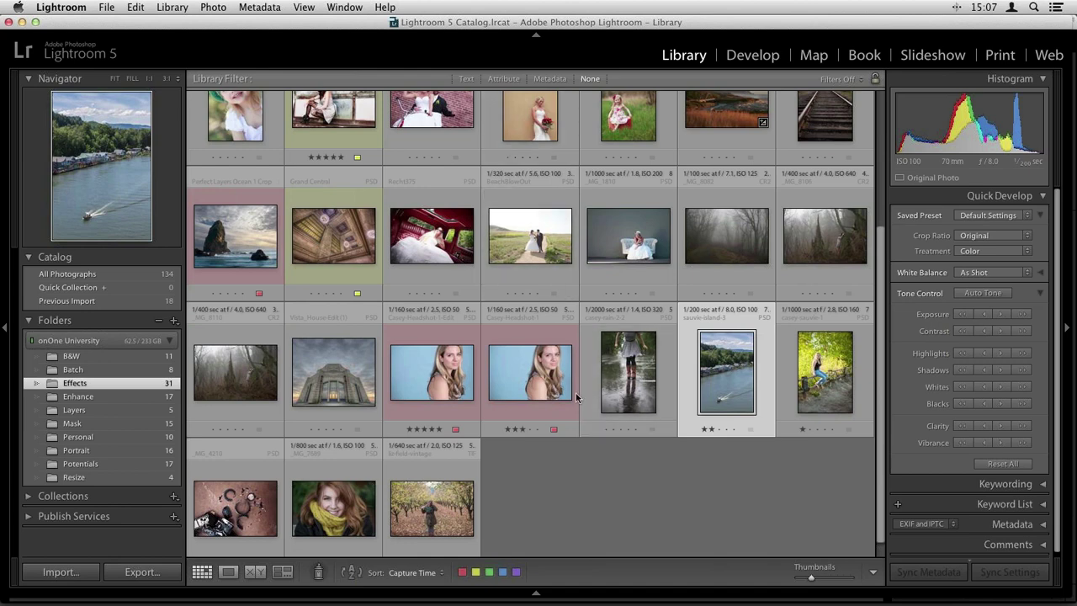
double_click(603, 400)
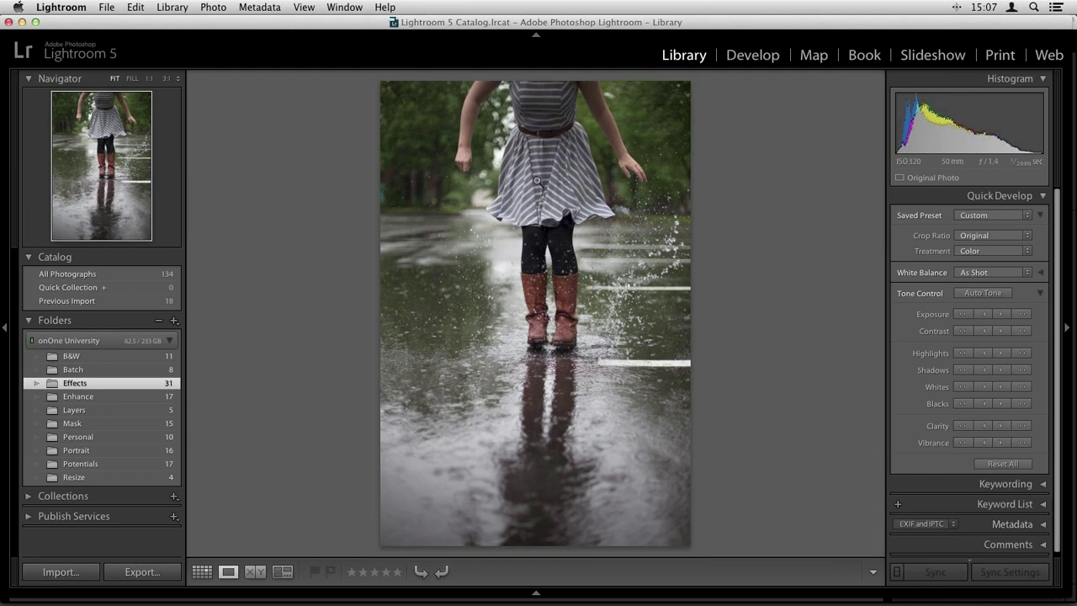
right_click(537, 180)
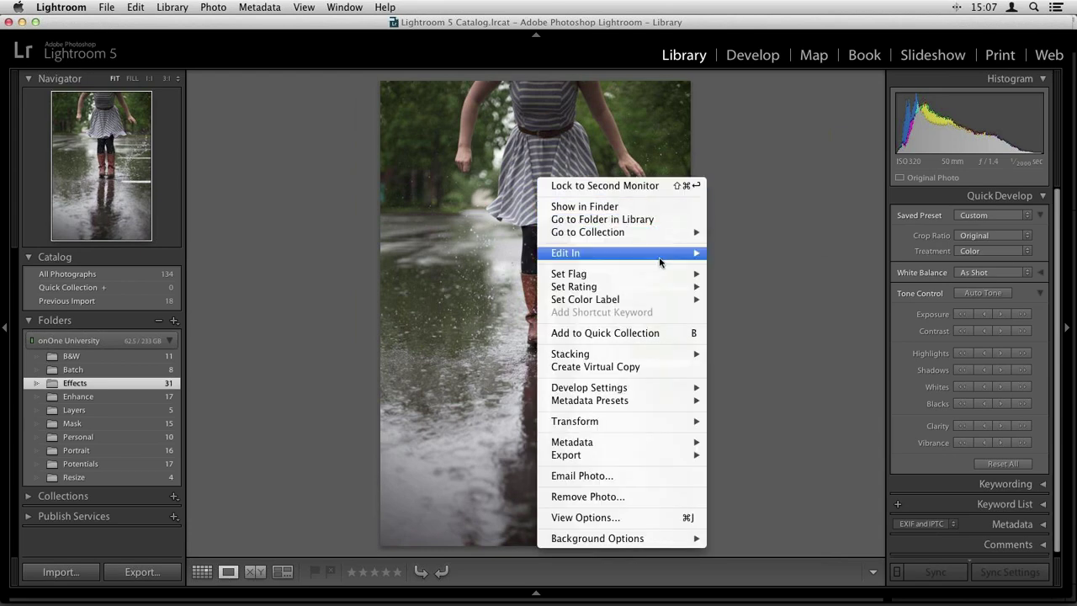
mouse_move(690, 254)
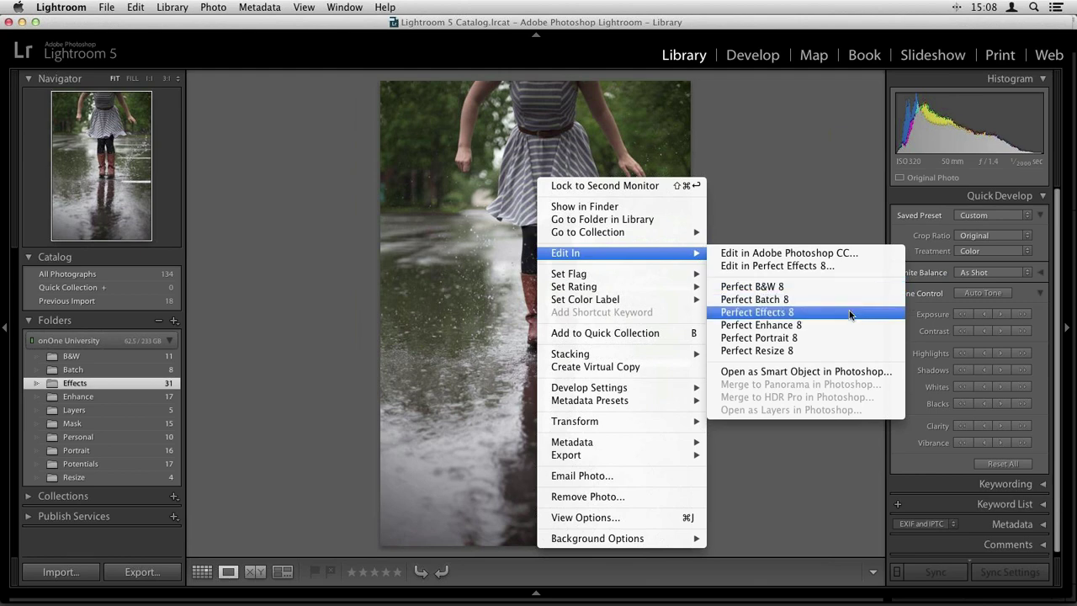
left_click(850, 313)
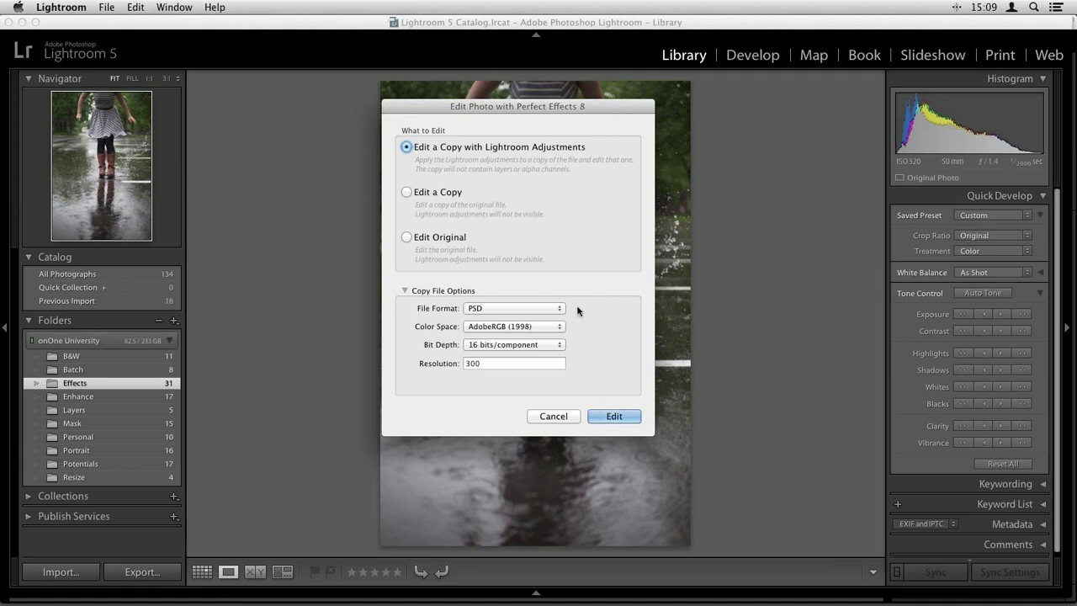
Set the edit copy to PSD, 8 bits/component and a resolution of 240, and open it in Perfect Effects 8.
left_click(531, 346)
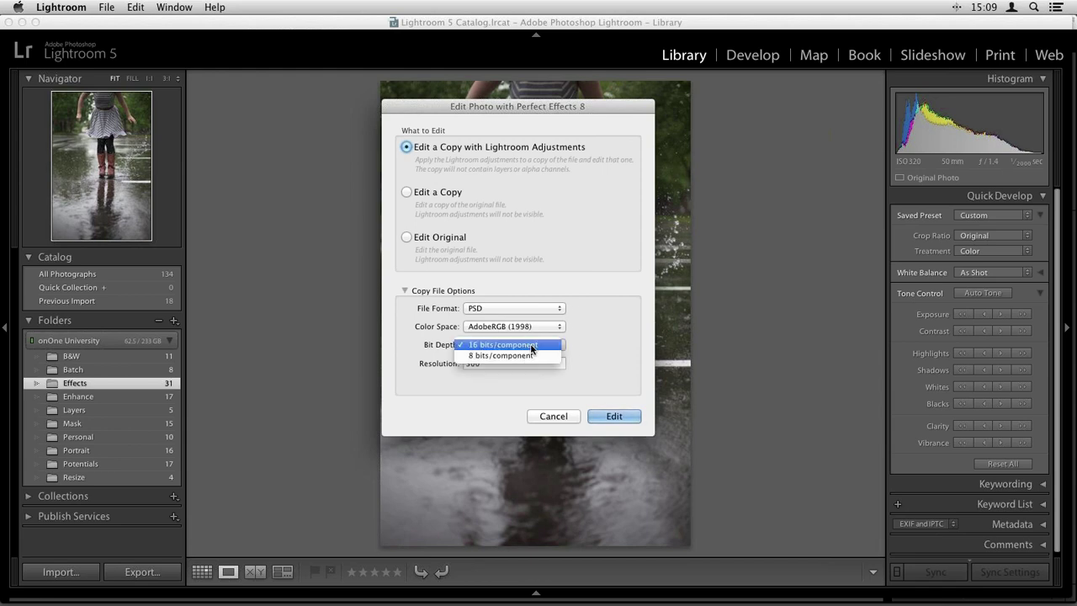
left_click(534, 355)
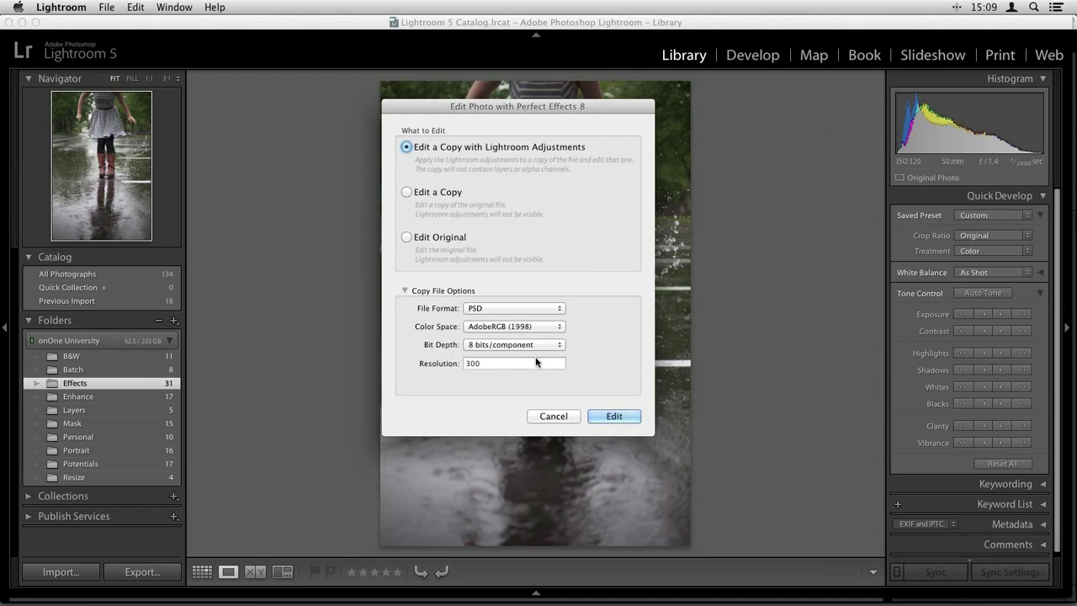
left_click(473, 362)
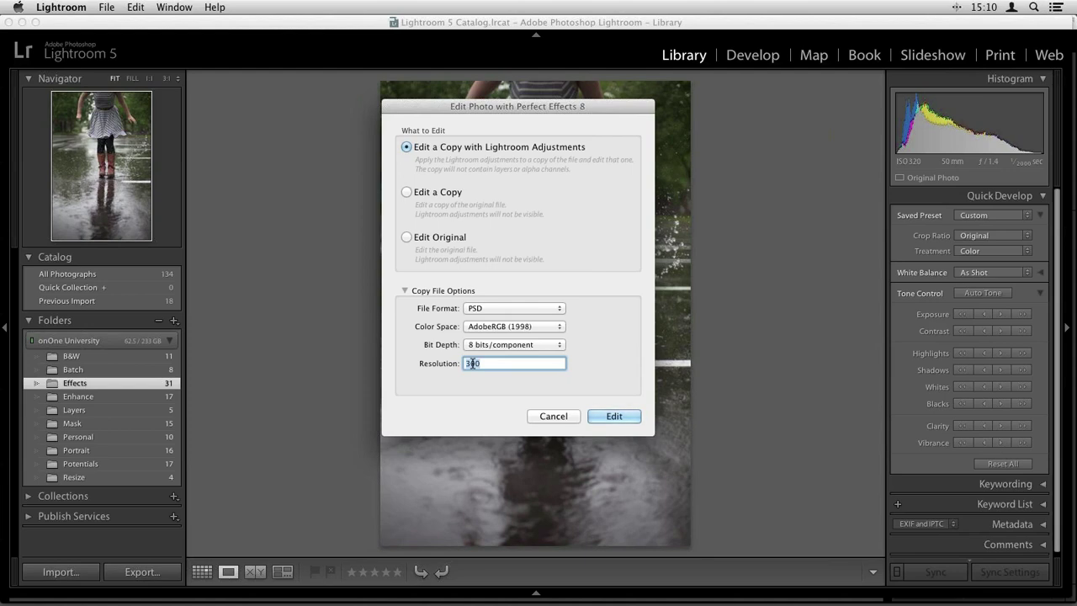
double_click(472, 362)
type("240")
left_click(514, 307)
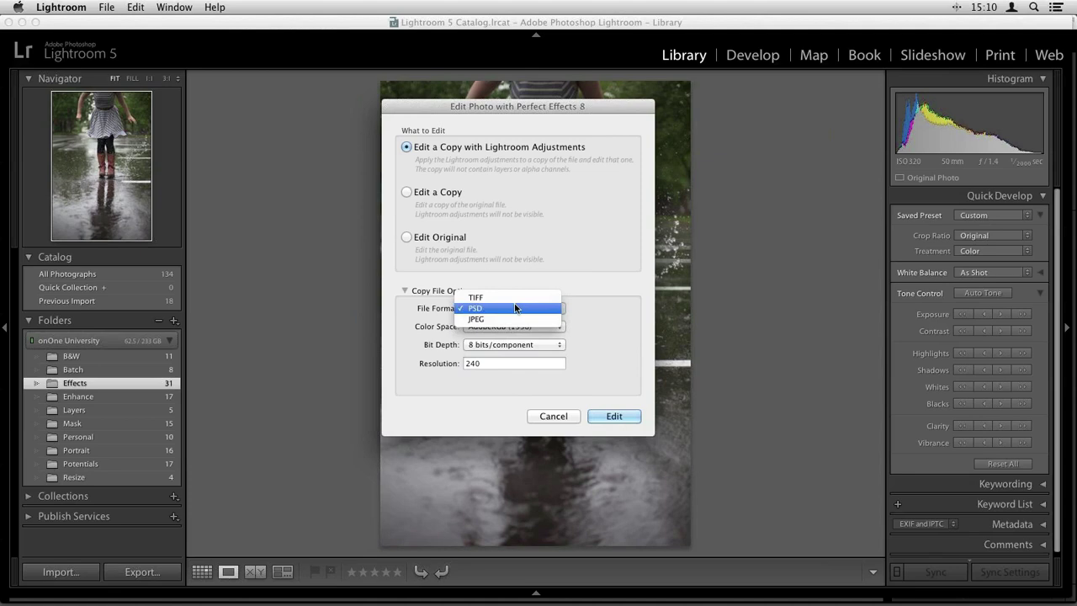
left_click(515, 308)
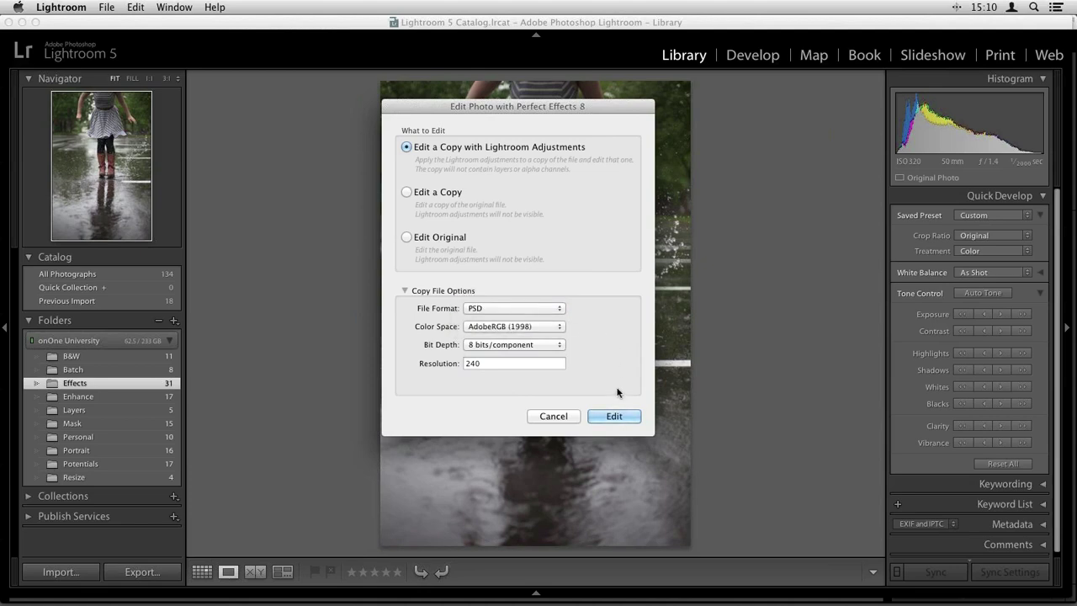
left_click(615, 416)
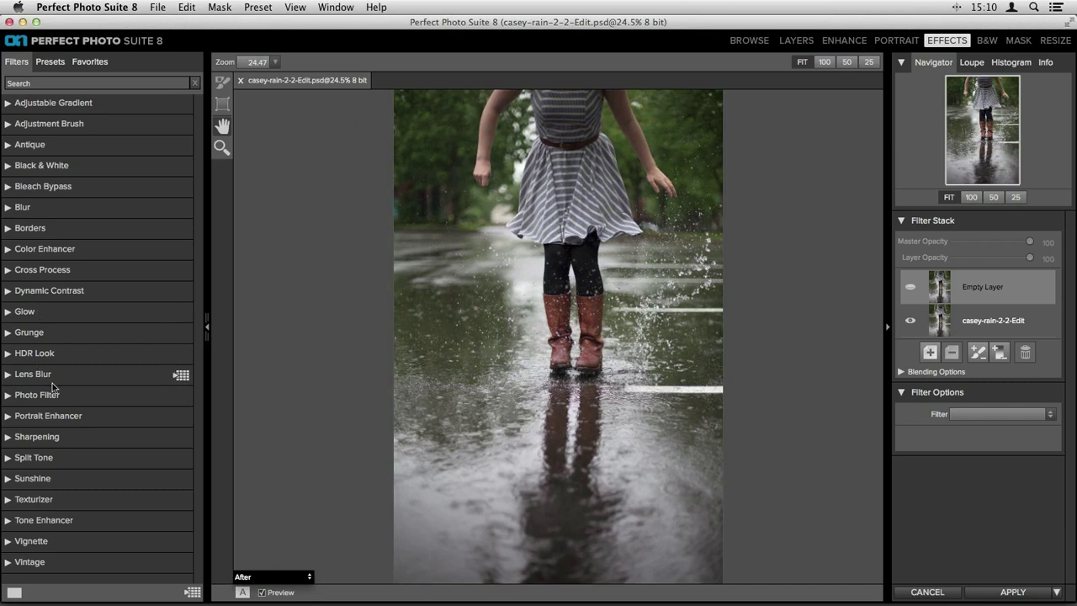
Browse the Sunshine filter presets and compare their thumbnails on the rain photo.
left_click(7, 481)
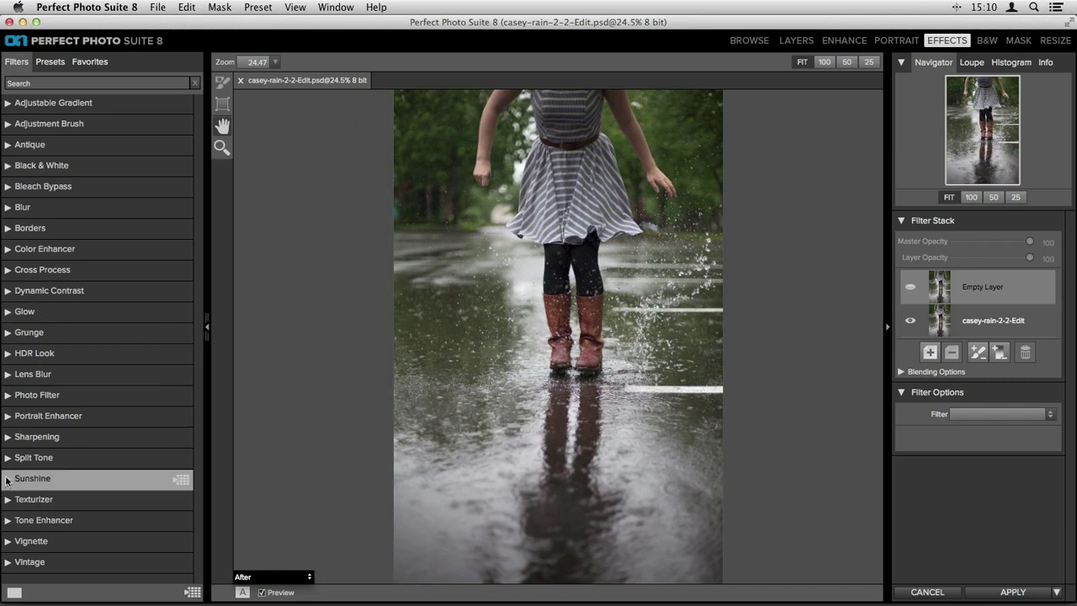
left_click(7, 481)
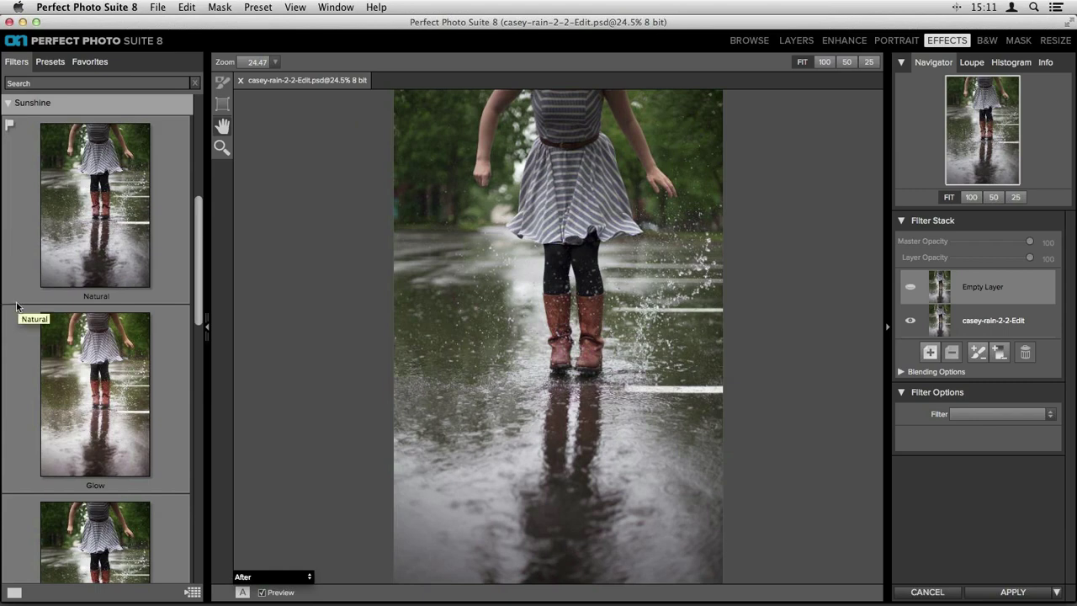
scroll(16, 305, "down", 5)
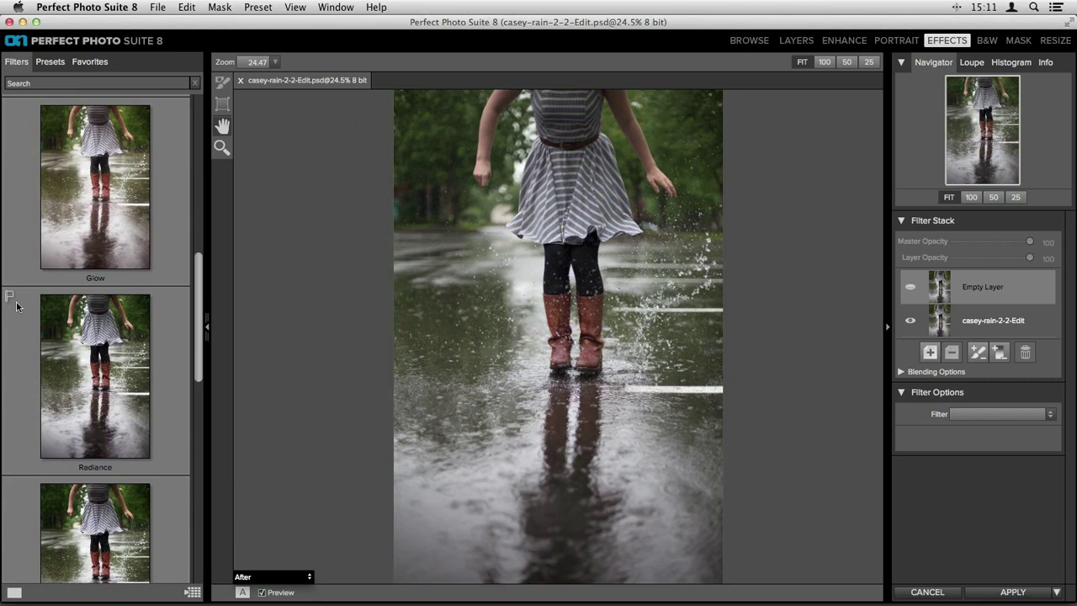
scroll(16, 306, "up", 2)
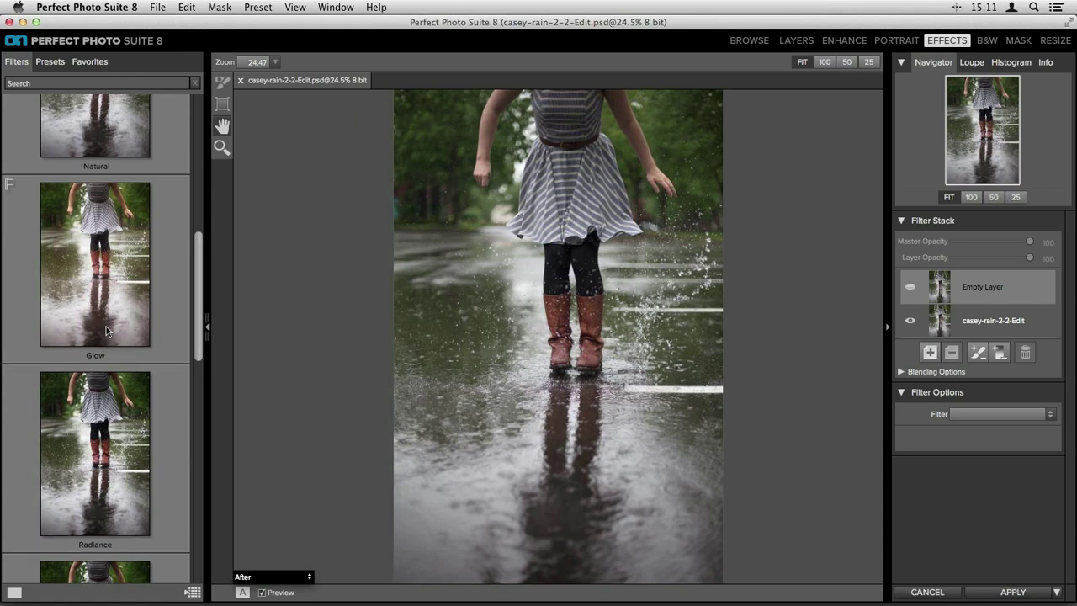
scroll(106, 327, "down", 5)
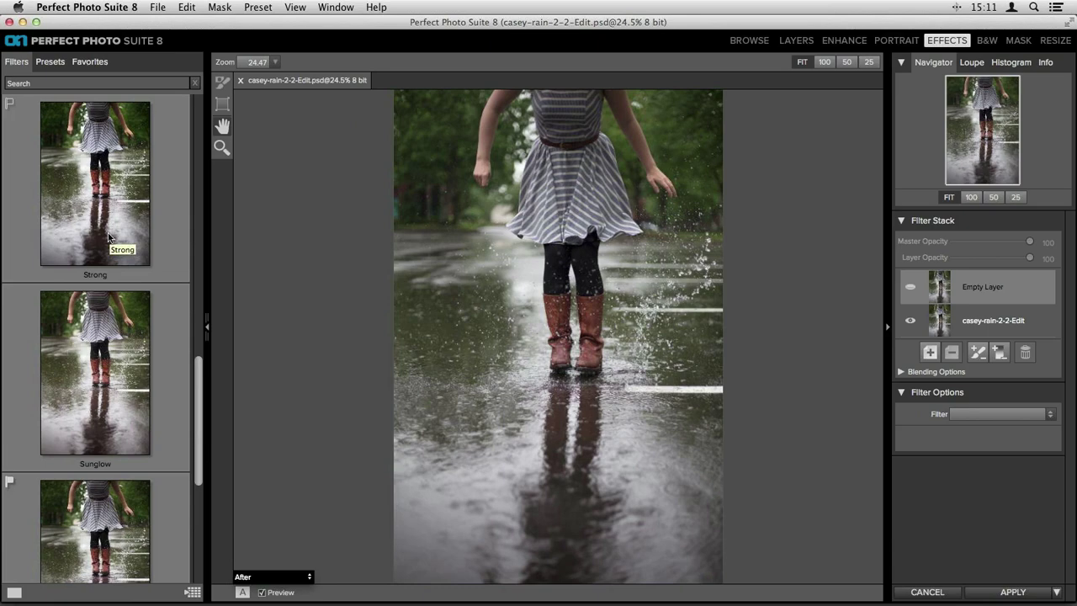
scroll(107, 234, "up", 15)
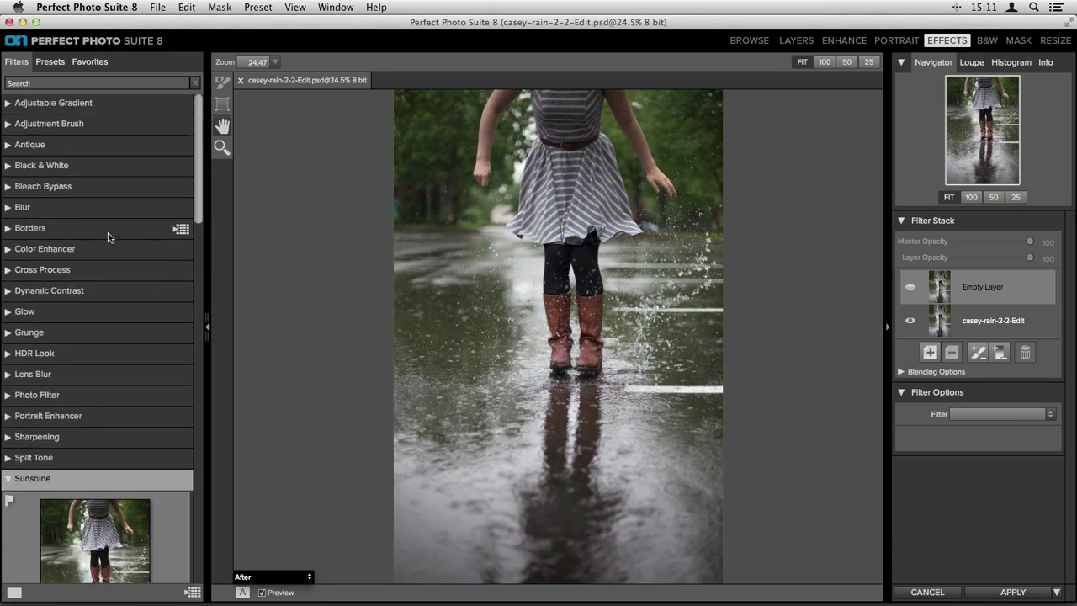
Apply the Natural preset of the Dynamic Contrast filter and adjust its tone automatically.
left_click(11, 291)
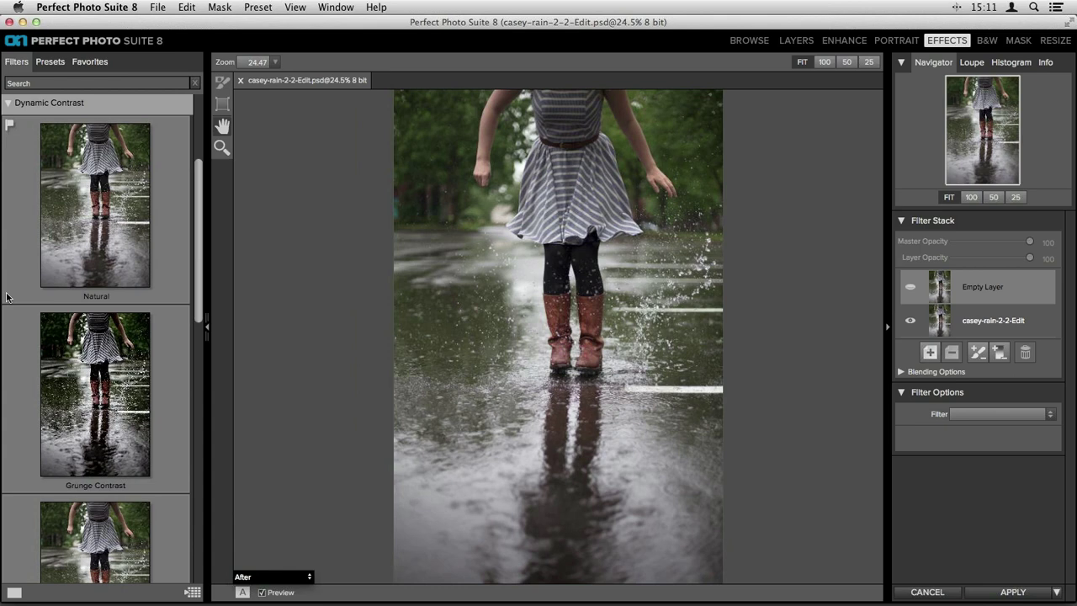
left_click(80, 216)
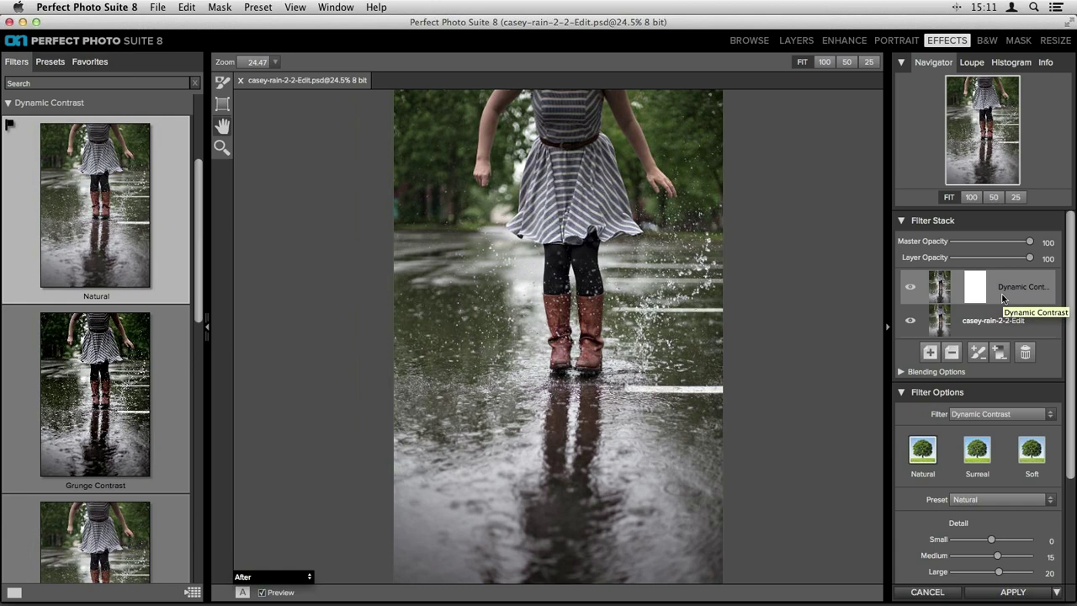
scroll(1002, 299, "down", 5)
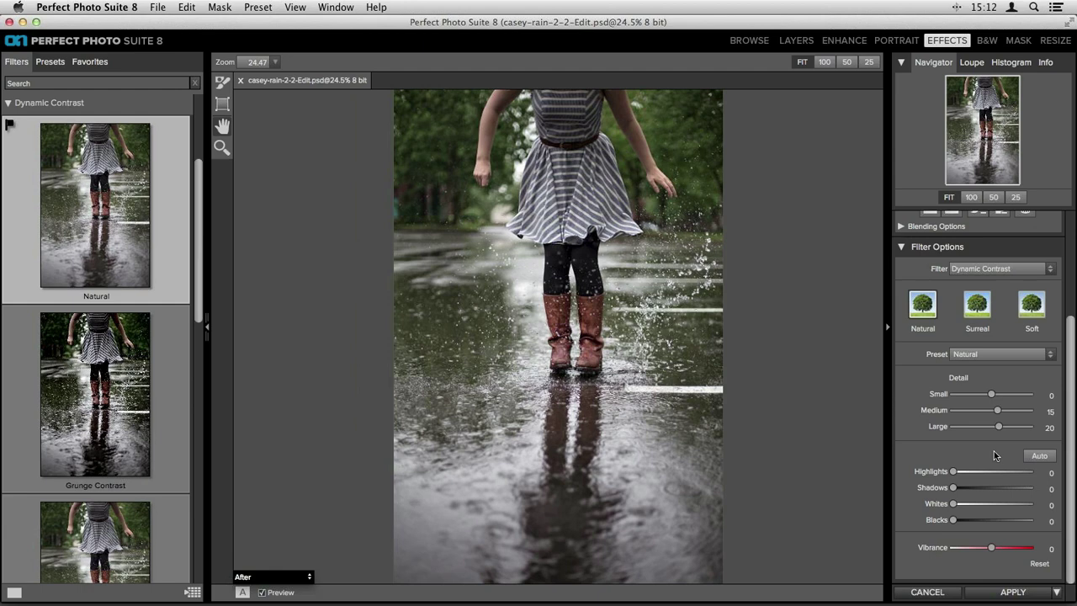
left_click(1043, 456)
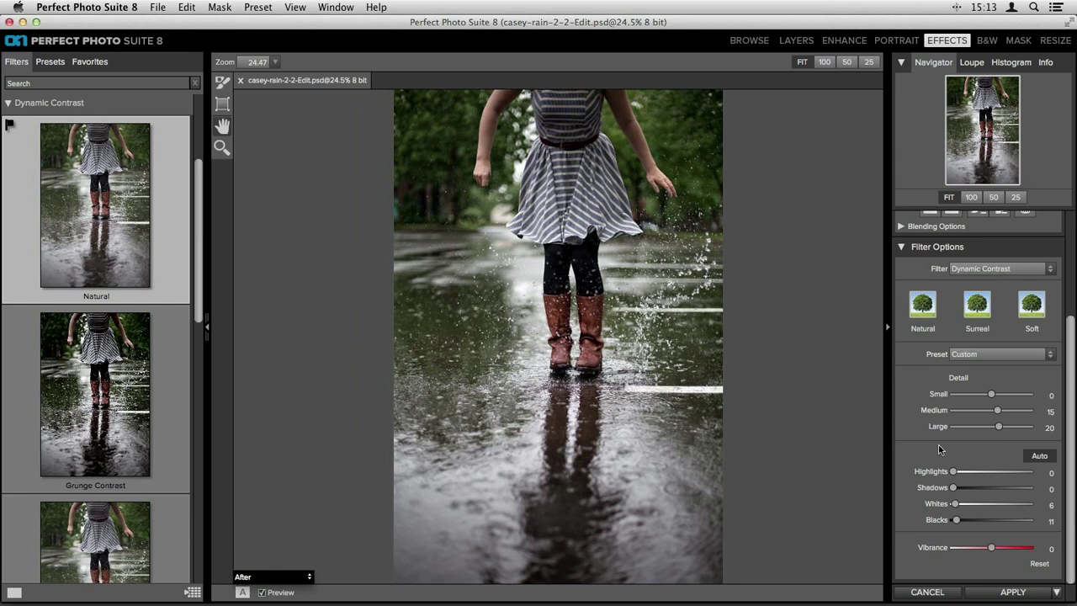
Try the Dynamic Contrast detail with Medium at -2 and Large first at -2, then at 47.
left_click_drag(1000, 426, 990, 429)
left_click_drag(995, 410, 989, 412)
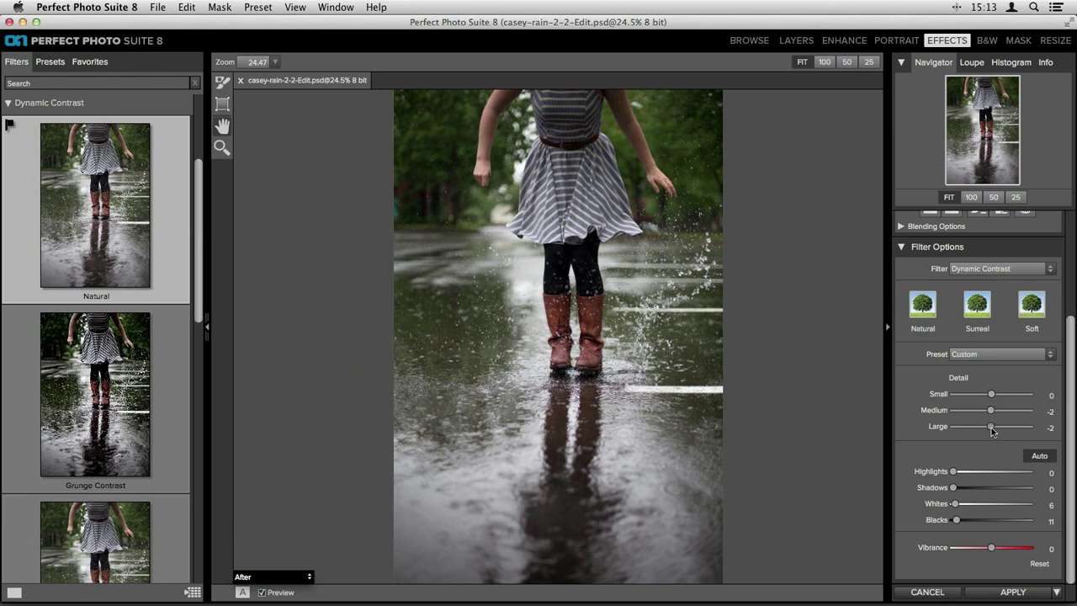
left_click_drag(991, 428, 1009, 431)
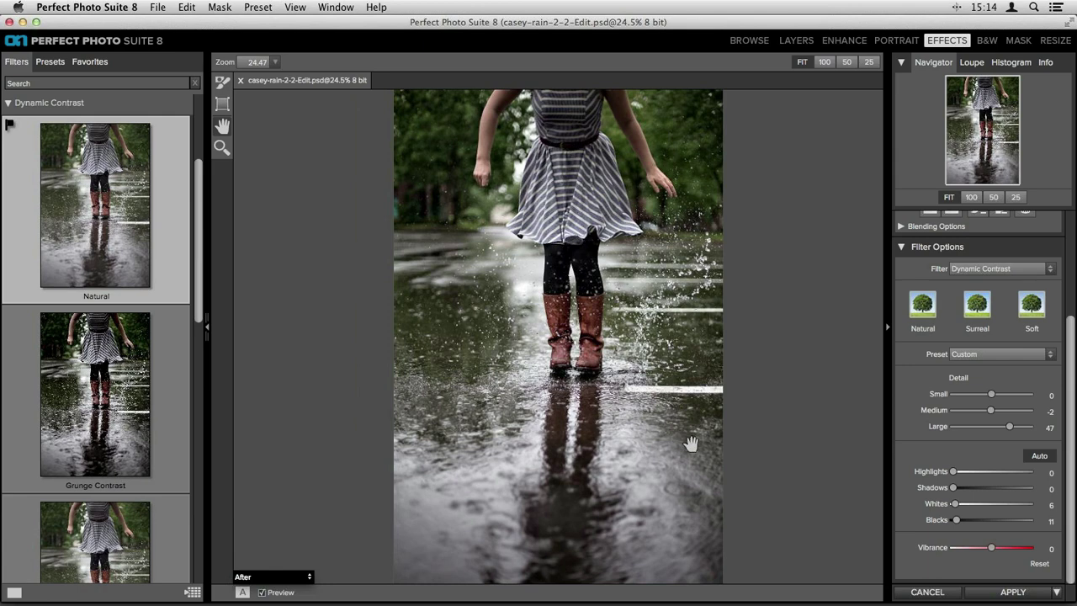
Set the Dynamic Contrast detail to Small 23, Medium 30 and Large 33, and raise Vibrance to 16.
left_click_drag(1009, 425, 1003, 429)
left_click_drag(990, 394, 1000, 399)
left_click_drag(991, 413, 1001, 414)
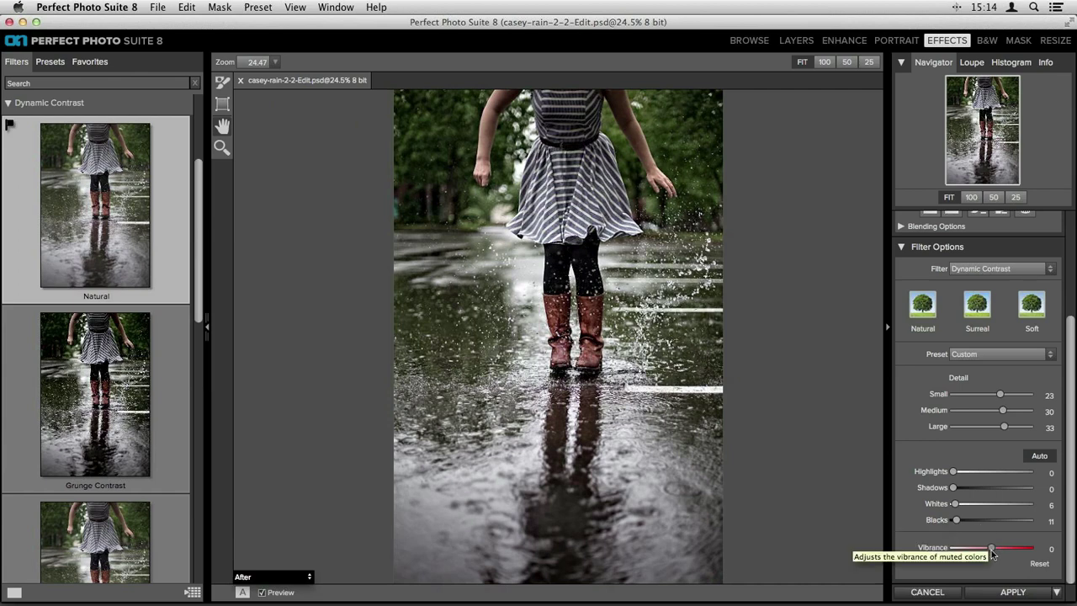
left_click_drag(991, 548, 997, 551)
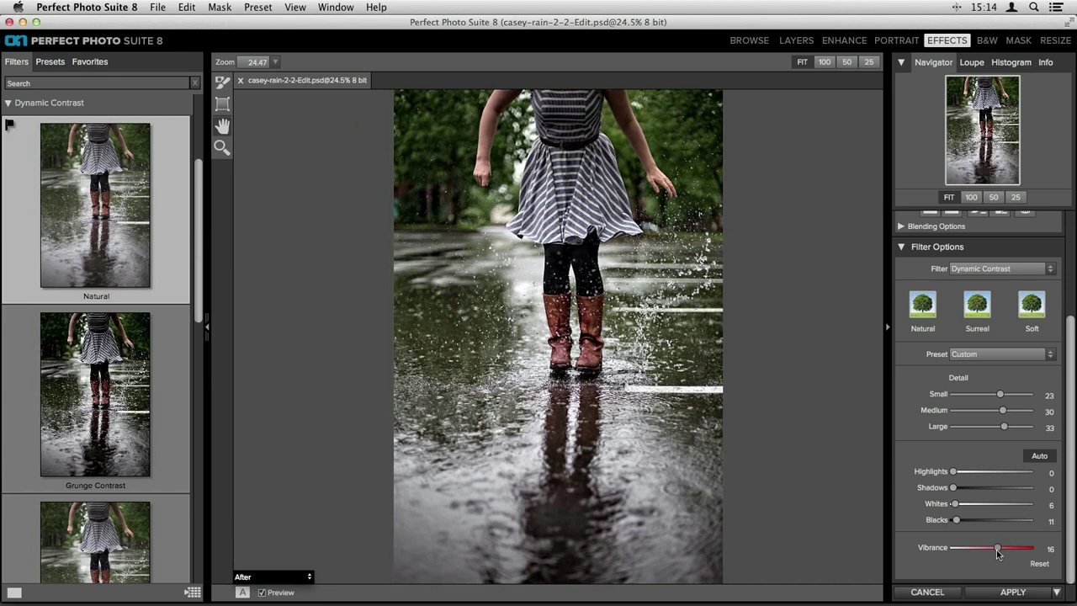
Compare the enlarged photo around the boots and water splash with and without the Dynamic Contrast layer.
scroll(997, 551, "up", 5)
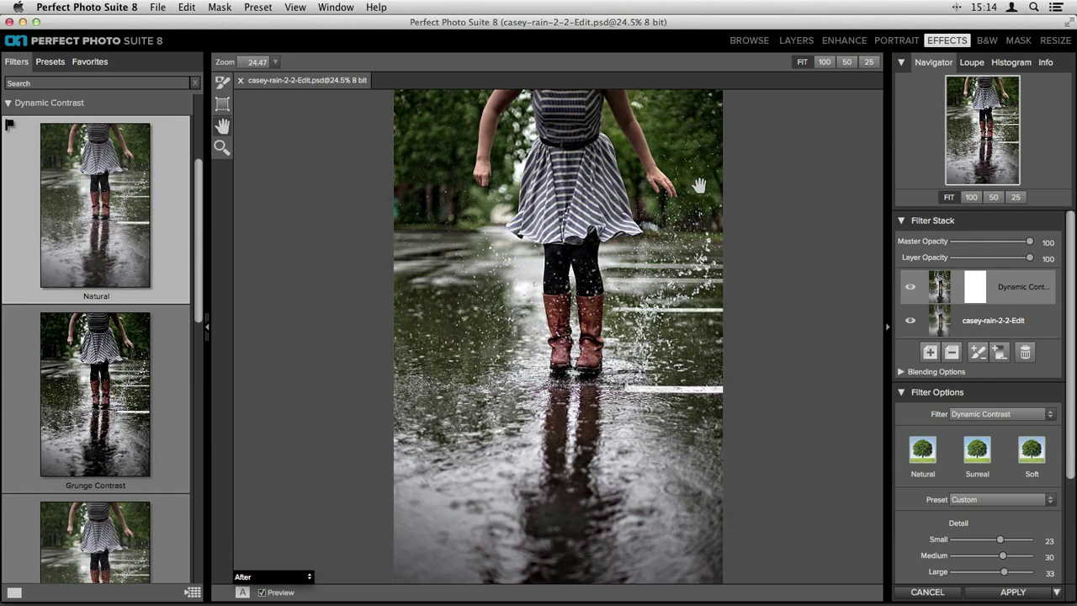
key("super+equal")
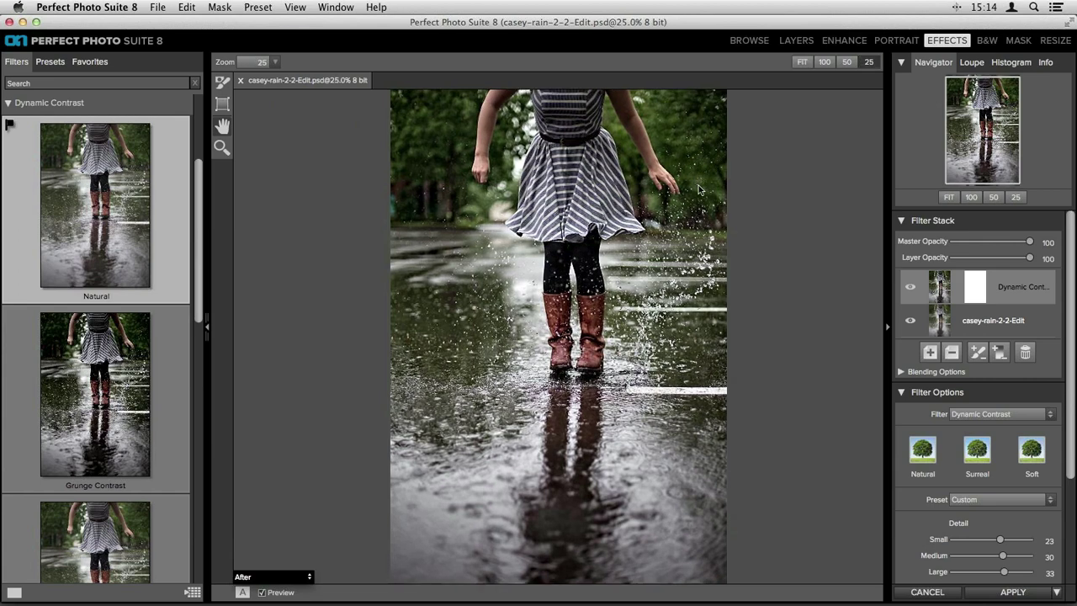
key("super+equal")
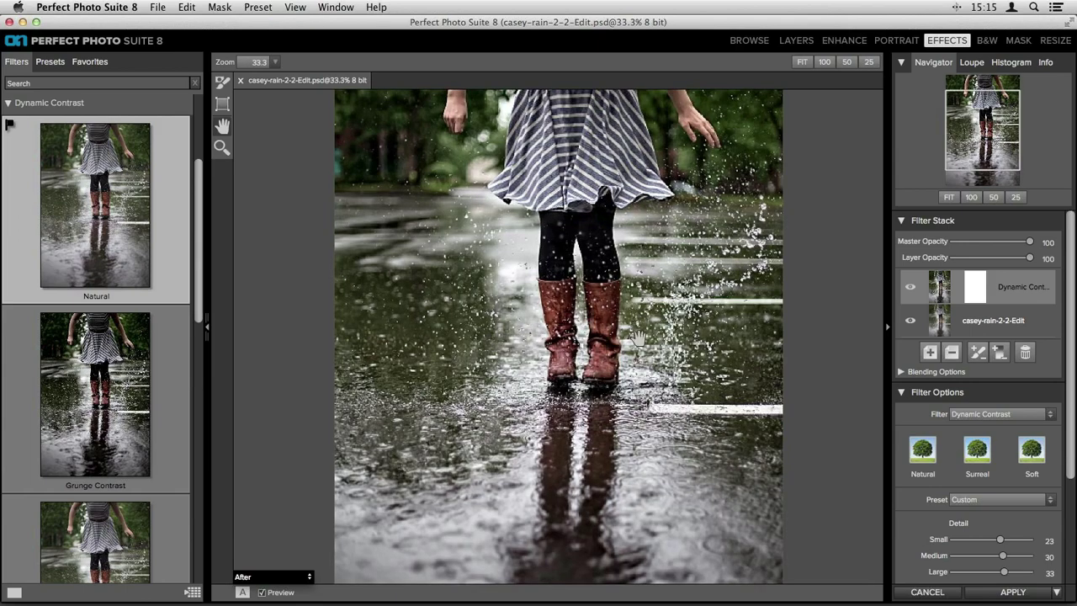
left_click_drag(692, 368, 670, 353)
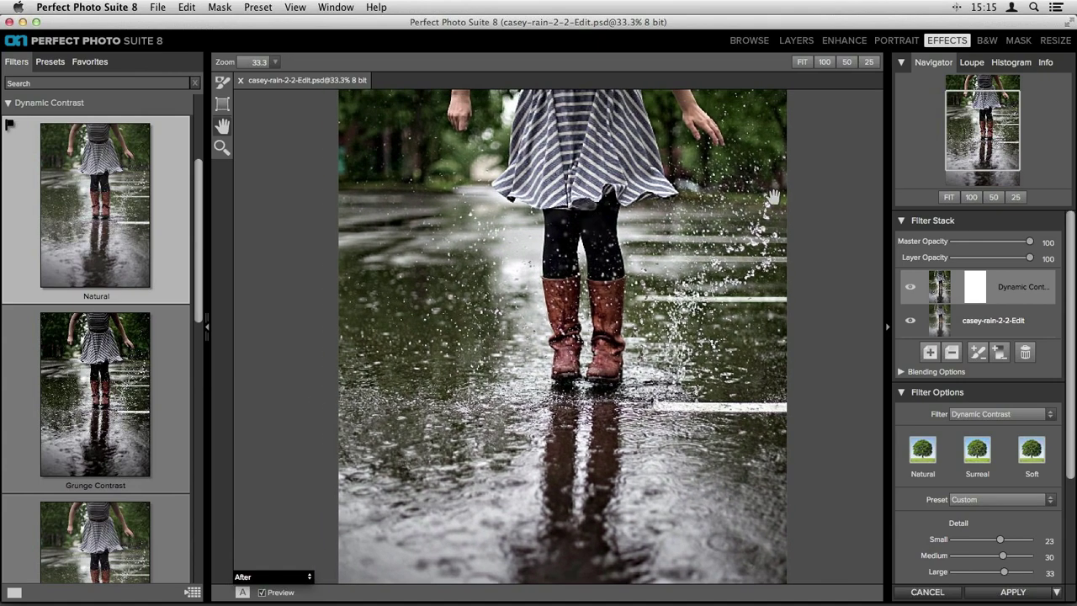
left_click(911, 288)
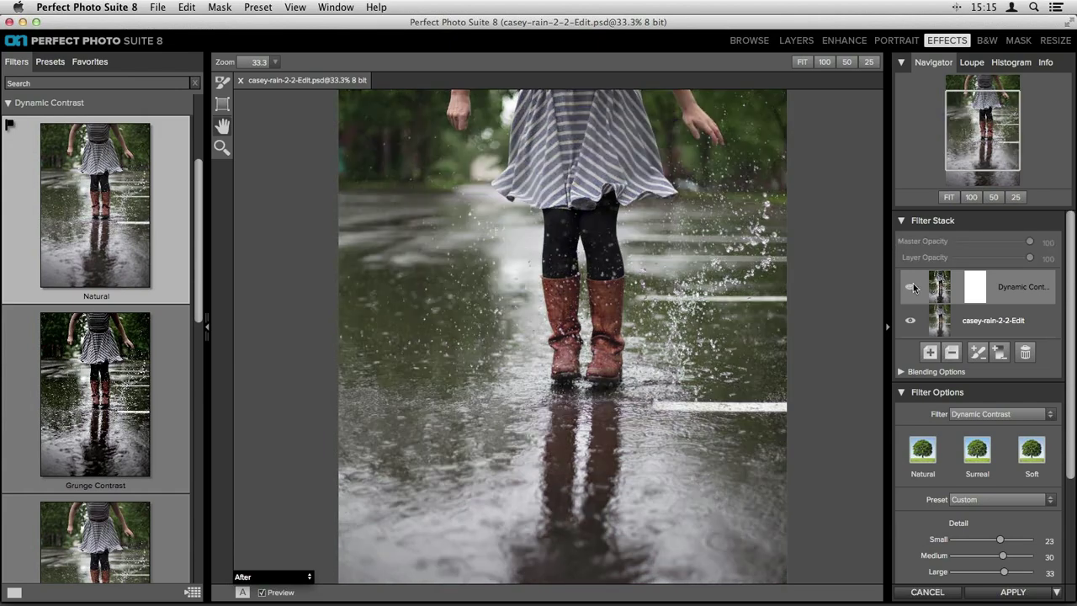
left_click(912, 288)
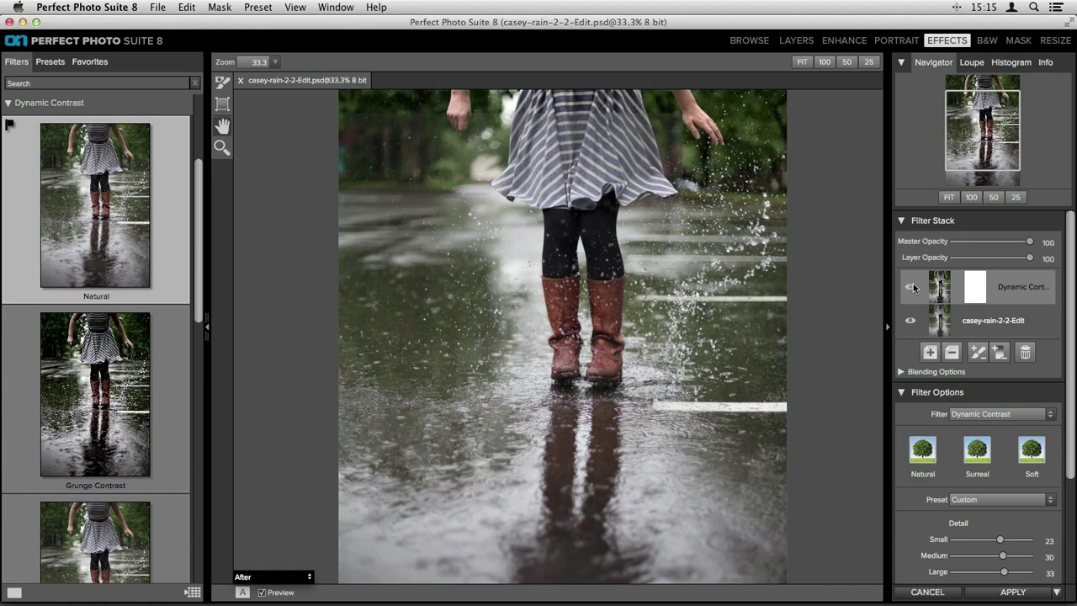
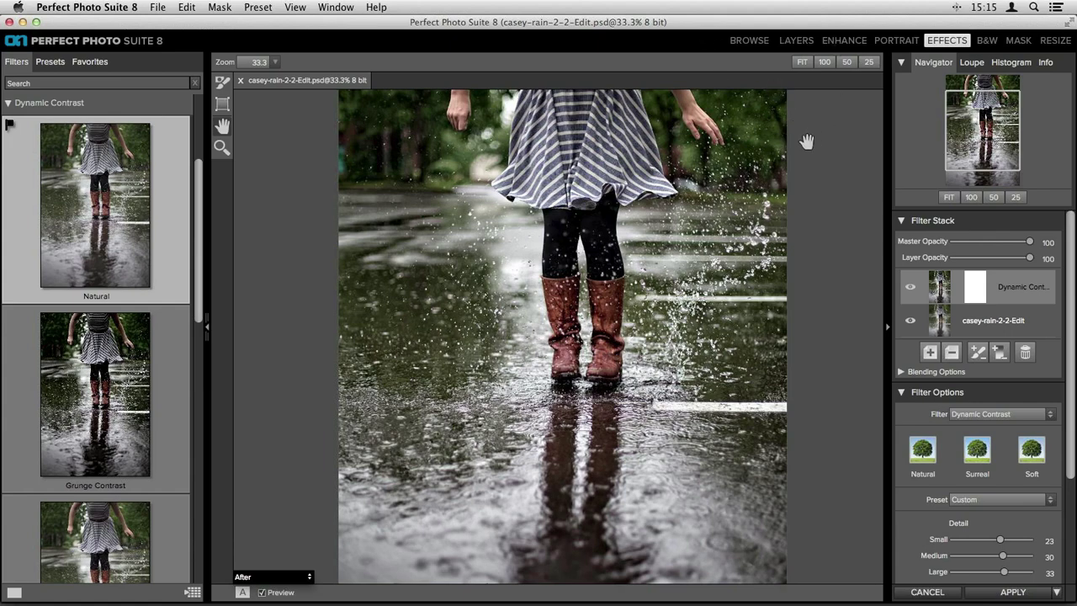
key("super+0")
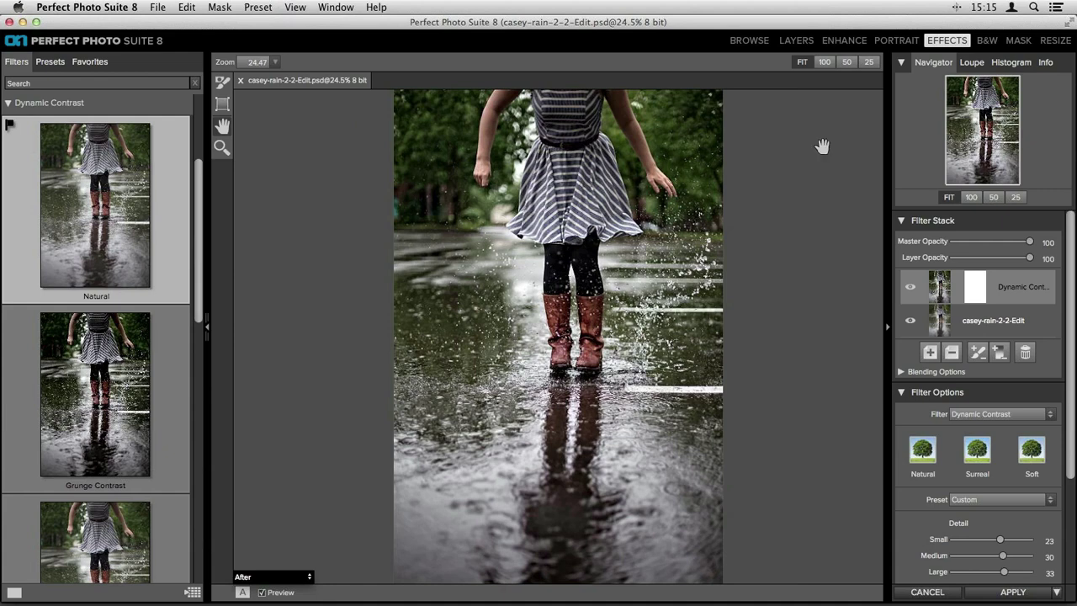
Add a new filter layer above Dynamic Contrast and apply the Sunshine preset of the Sunshine filter.
left_click(929, 353)
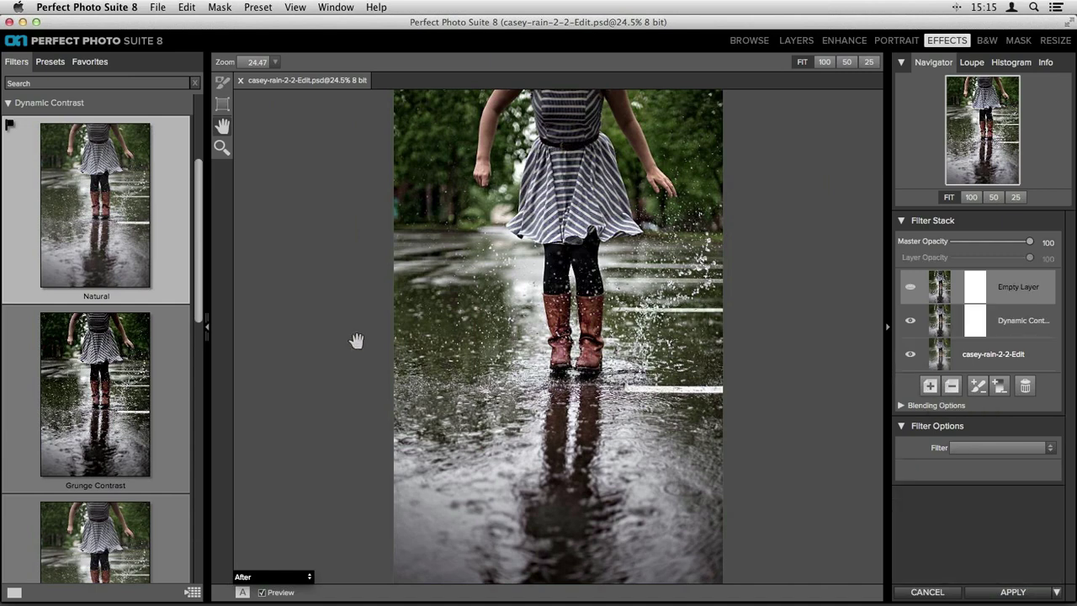
left_click(18, 106)
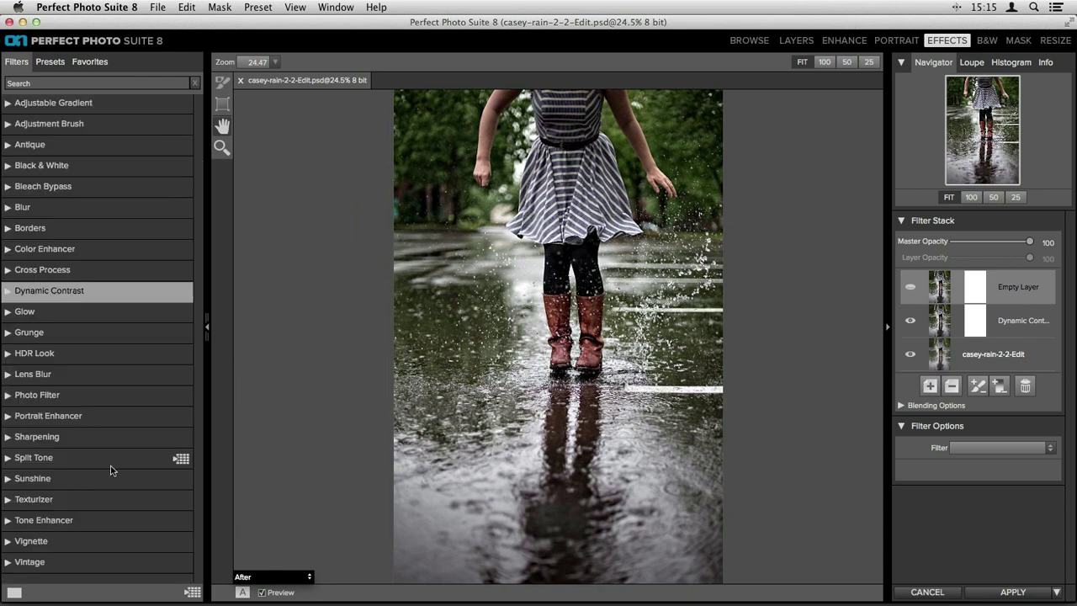
left_click(8, 481)
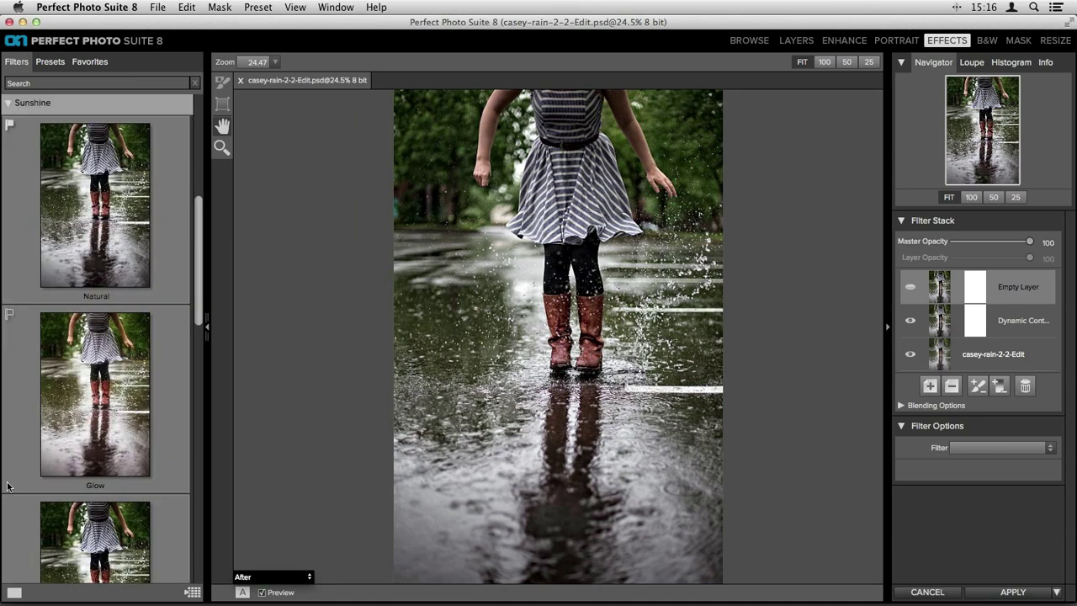
scroll(78, 366, "down", 5)
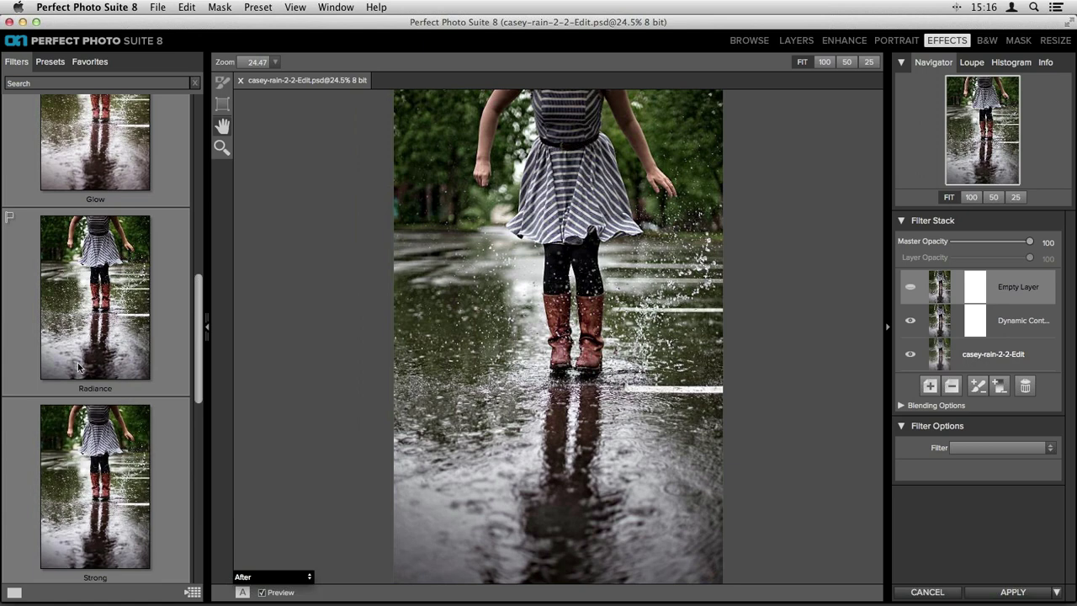
scroll(78, 365, "down", 10)
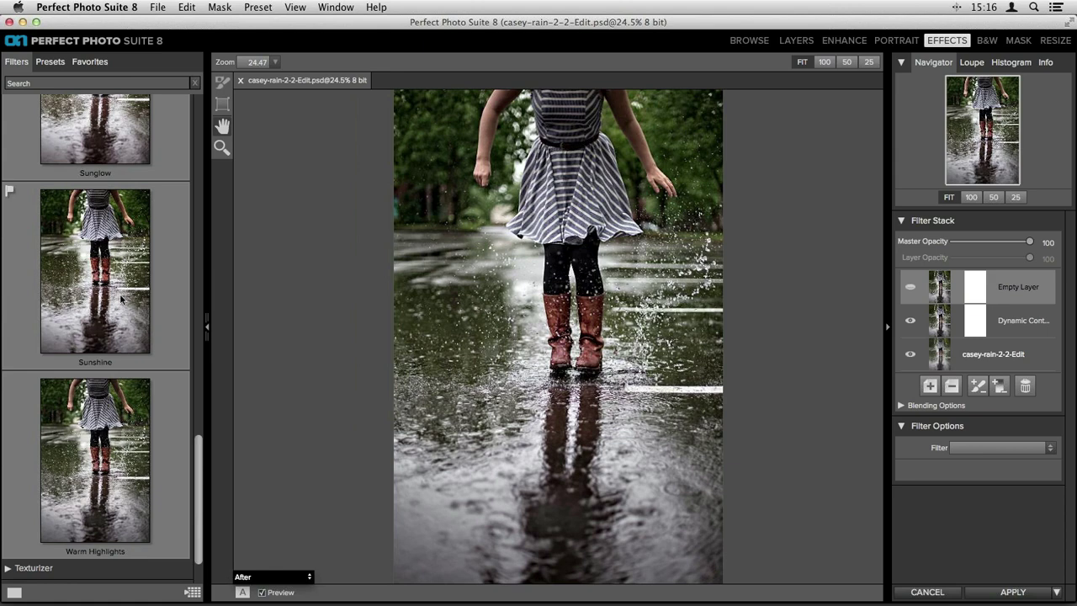
left_click(122, 298)
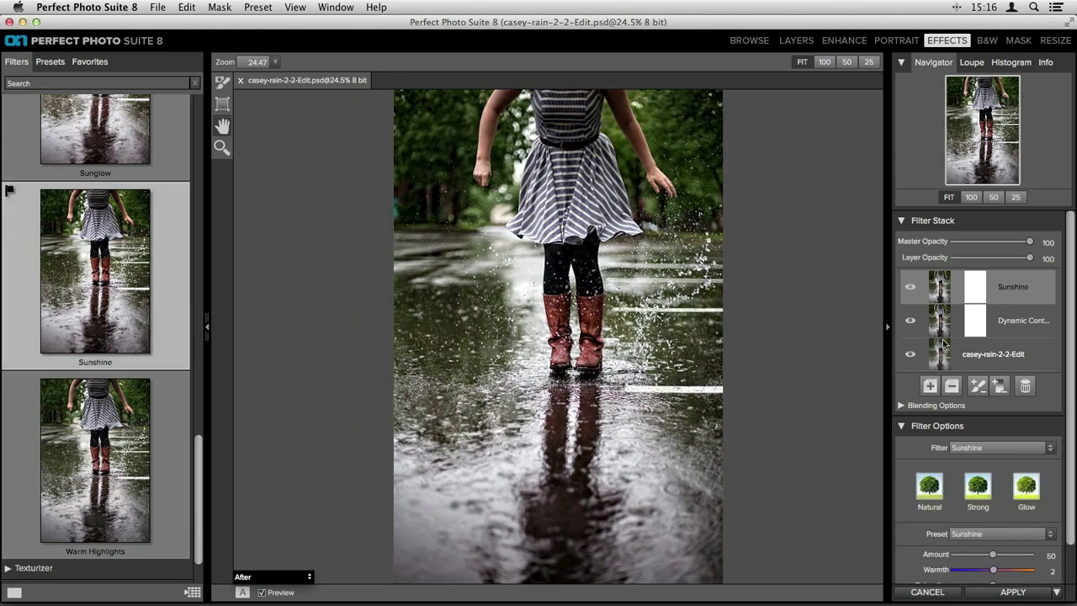
Set the Sunshine filter to Amount 54, Warmth 9 and Saturation 5, trying Glow at 29 before lowering it to about 5.
scroll(975, 352, "down", 2)
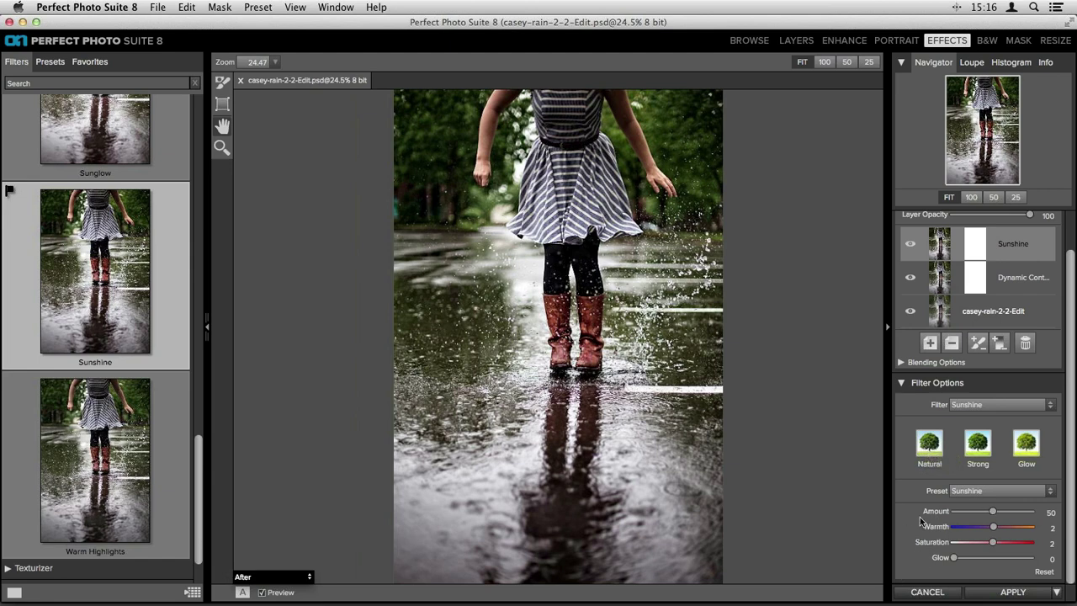
mouse_move(992, 512)
left_mouse_down()
mouse_move(964, 514)
mouse_move(995, 512)
left_mouse_up()
left_click_drag(994, 528, 996, 528)
left_click_drag(992, 542, 994, 547)
left_click_drag(954, 559, 975, 562)
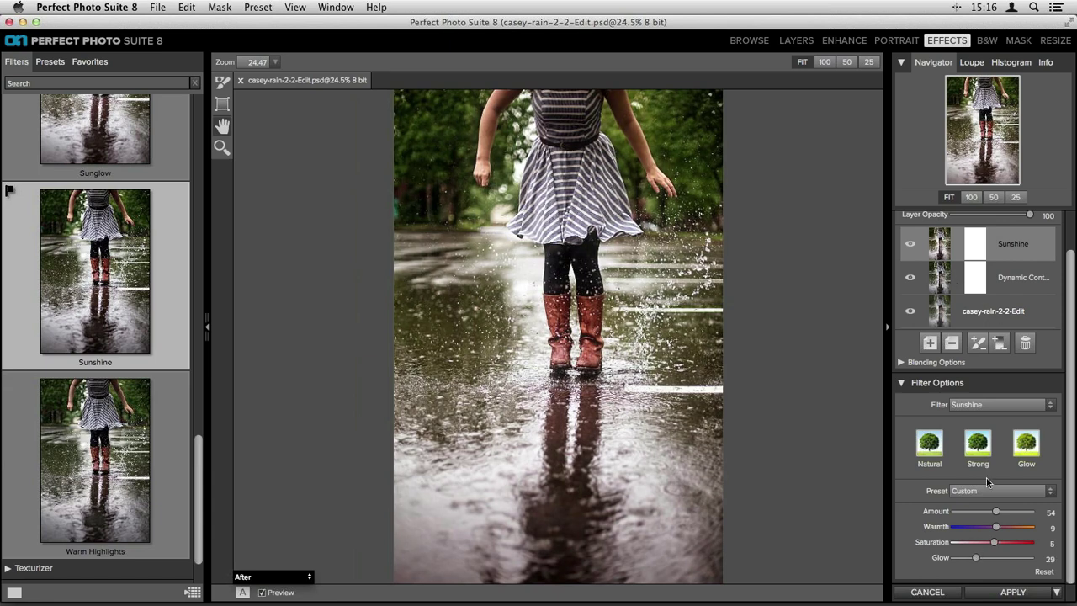
left_click_drag(975, 559, 958, 560)
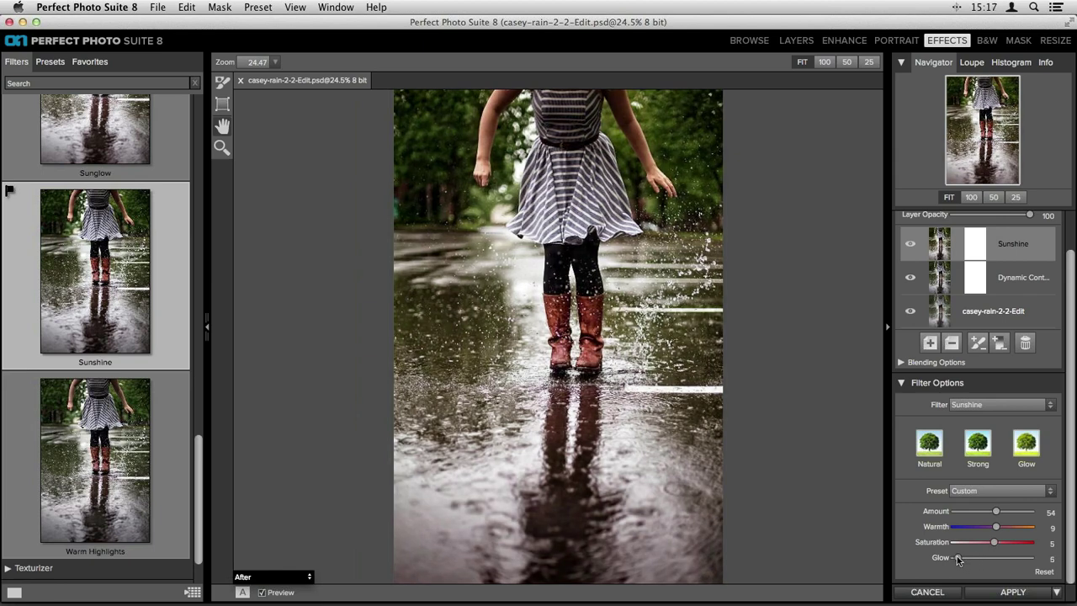
scroll(966, 533, "up", 2)
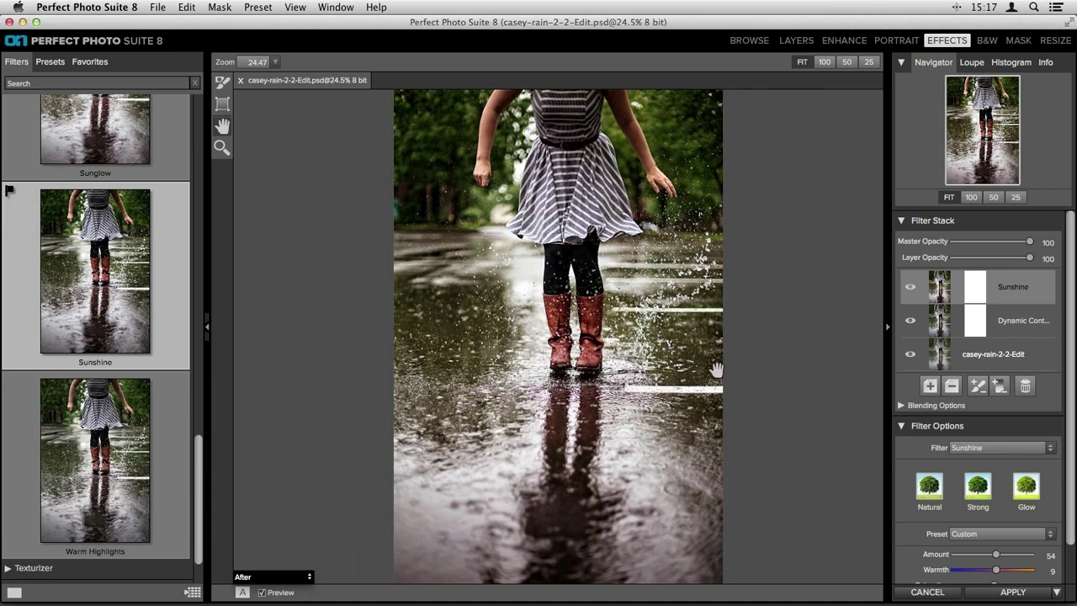
Compare the photo with and without the filter stack, and apply the effects to return to Lightroom.
left_click(262, 592)
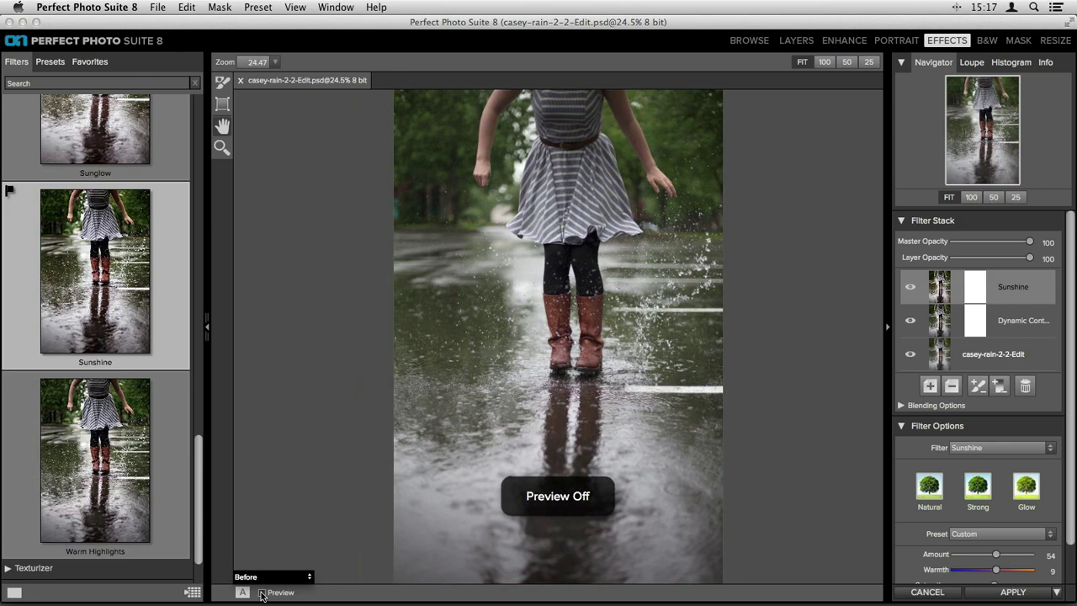
left_click(262, 592)
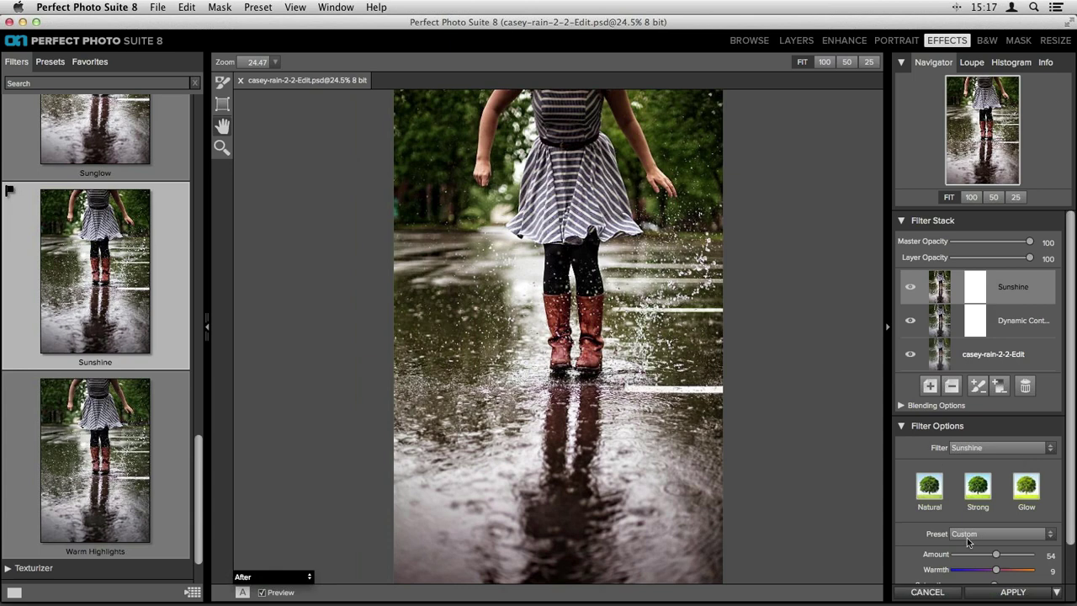
left_click(1016, 587)
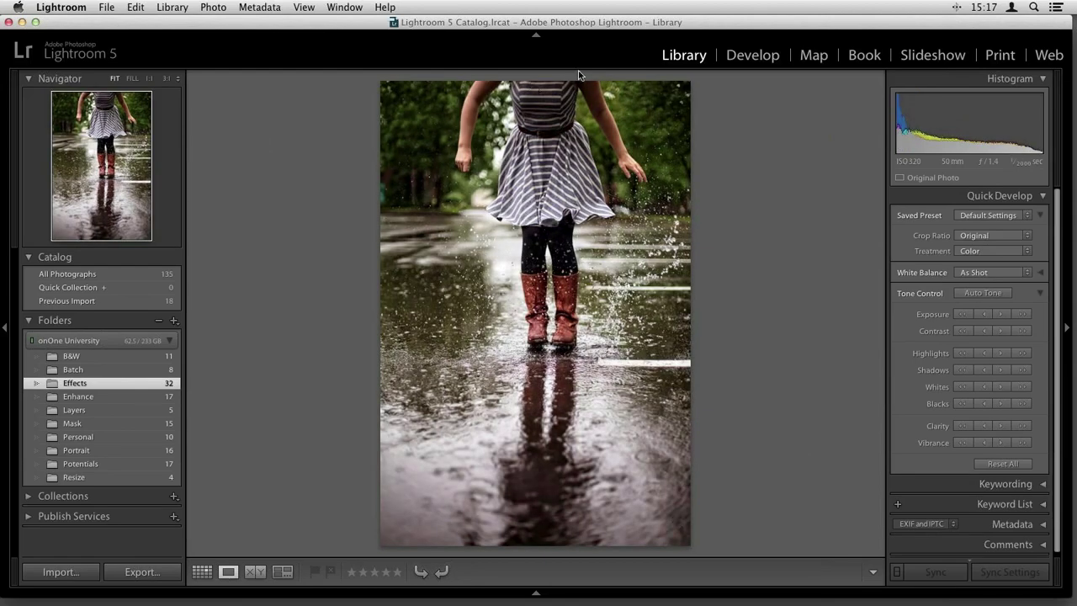
Compare the edited rain boots photo with its stacked original casey-rain-2-2, using enlarged thumbnails and the single-photo view.
key("g")
scroll(657, 374, "down", 1)
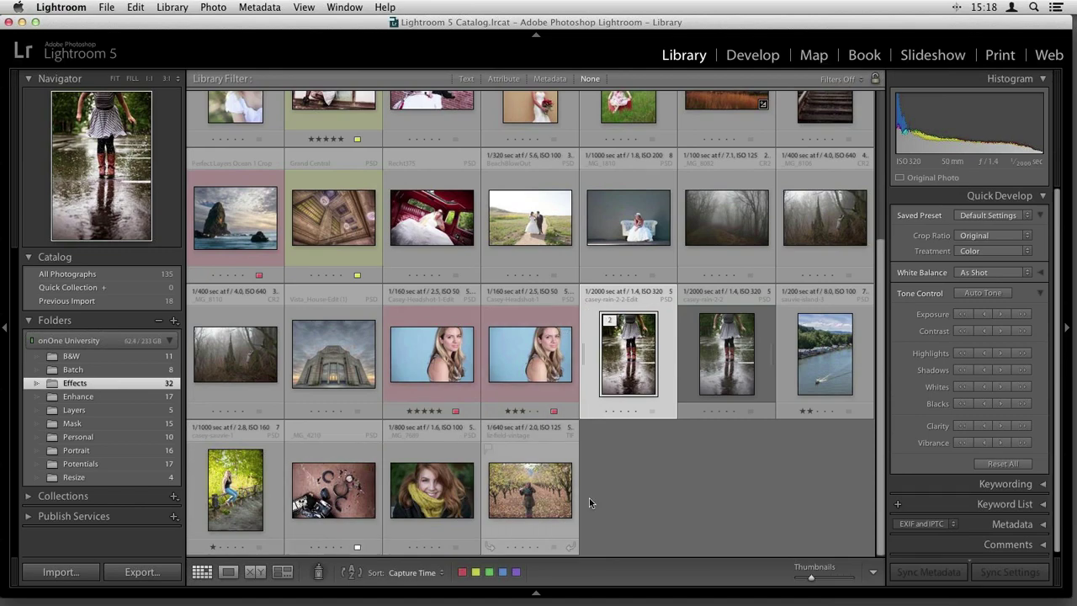
left_click(824, 578)
scroll(664, 325, "down", 5)
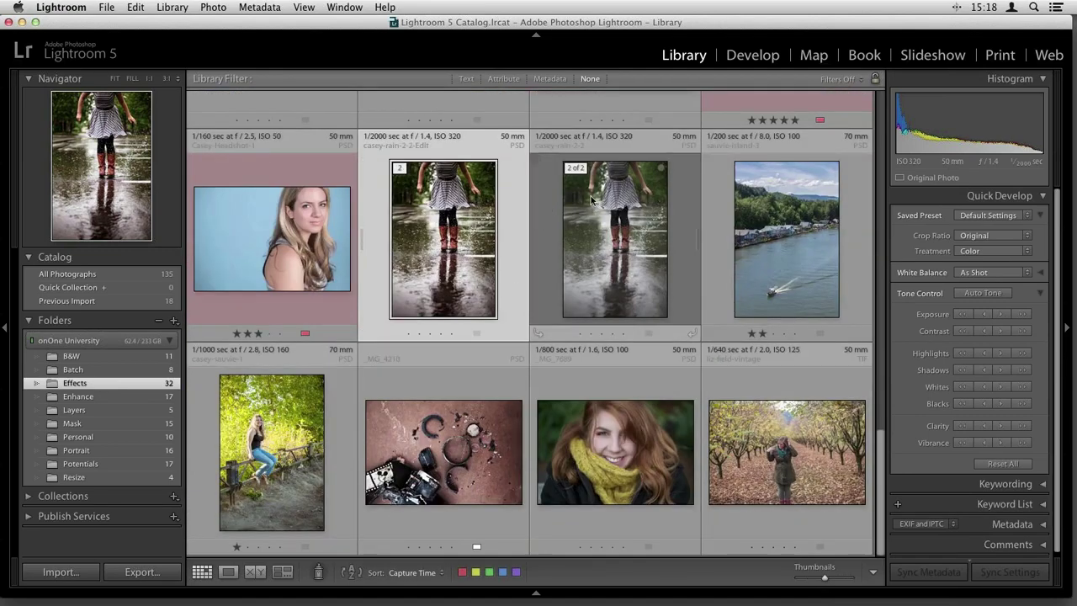
double_click(633, 208)
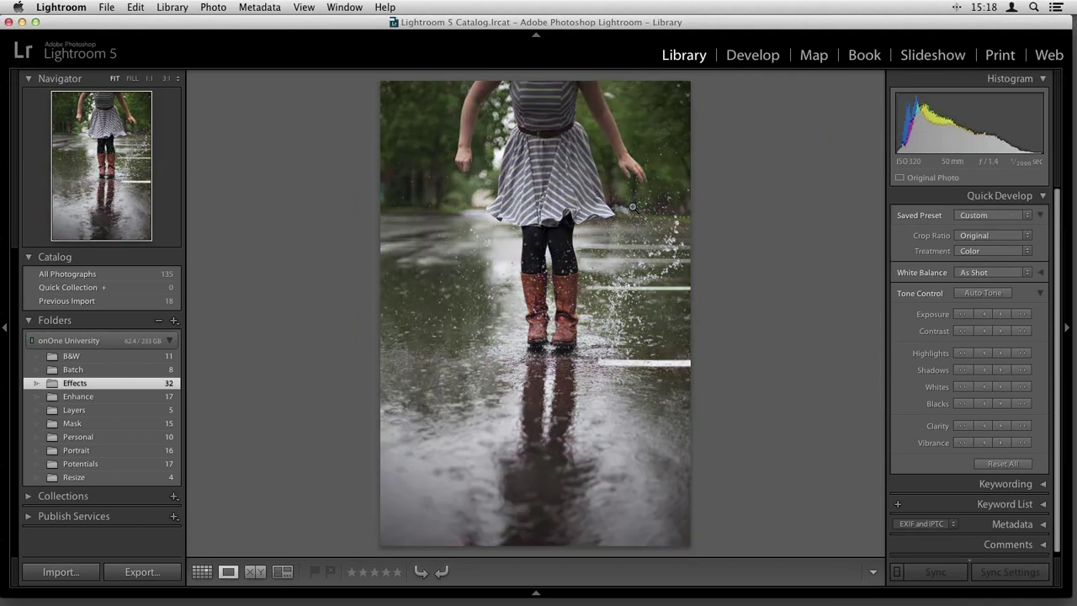
key("super+z")
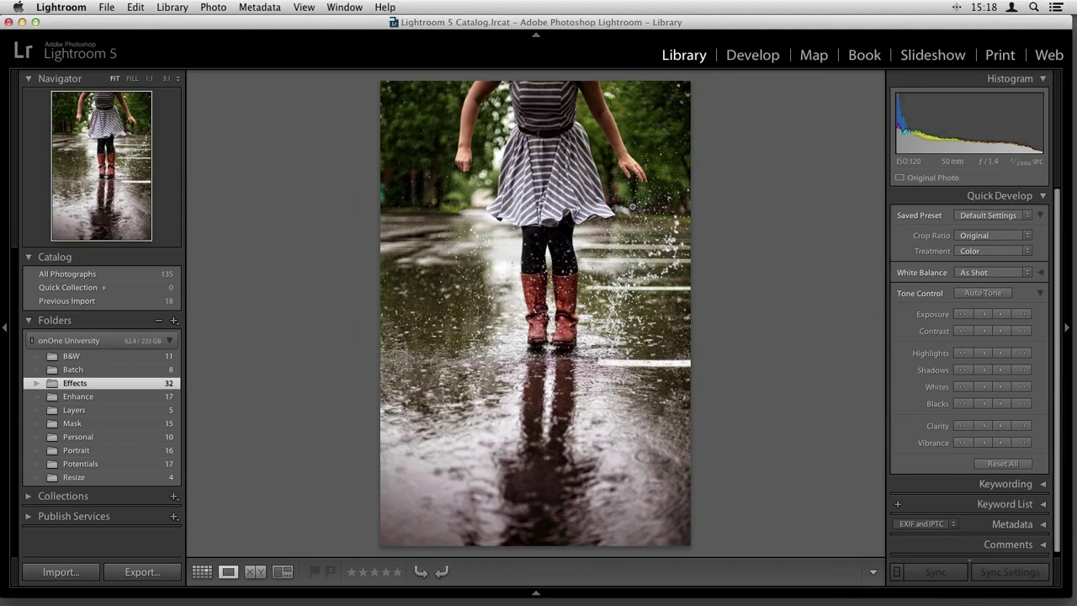
key("g")
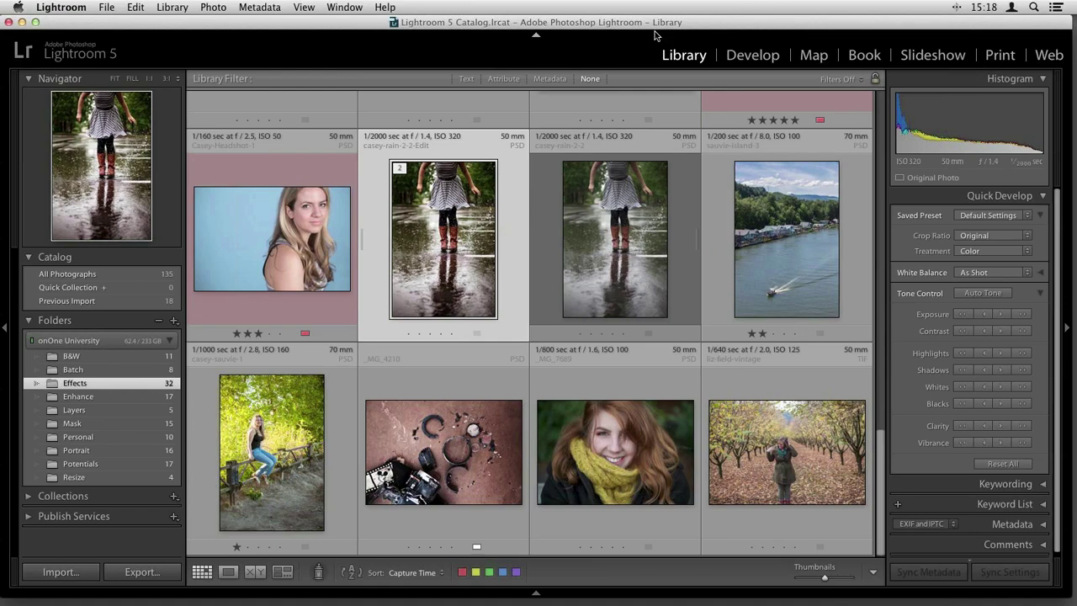
Shrink the library thumbnails, clear the photo selection and show the contents of the Portrait folder.
left_click(811, 579)
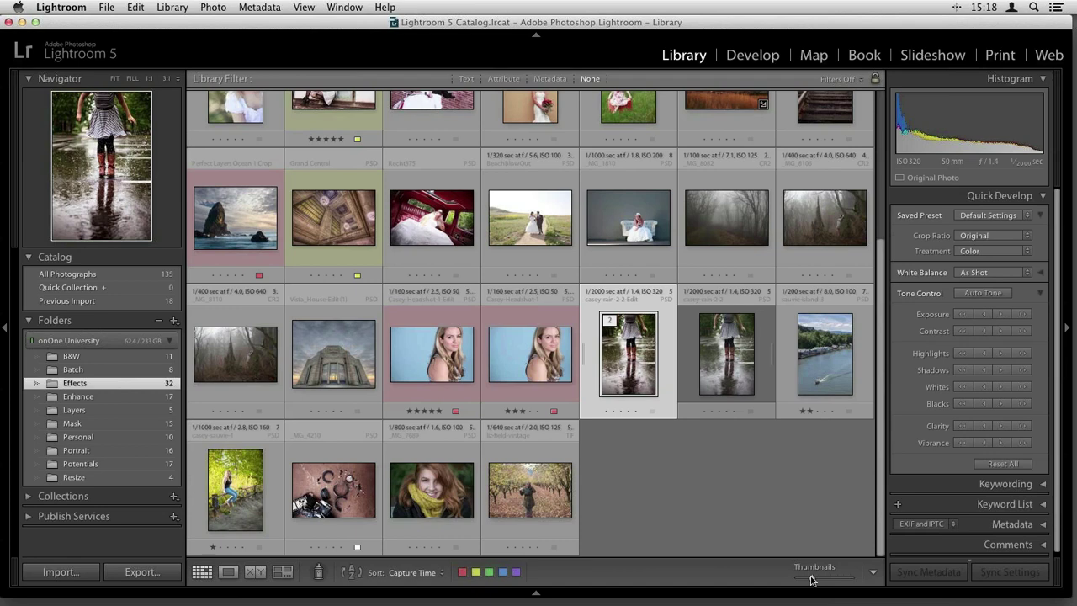
left_click(627, 477)
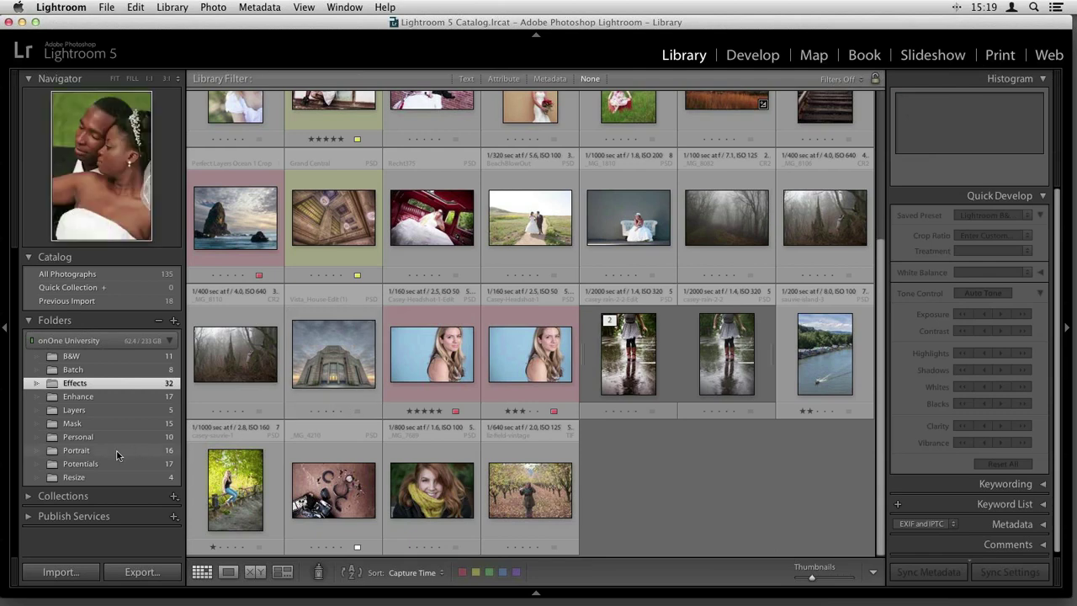
scroll(420, 345, "up", 3)
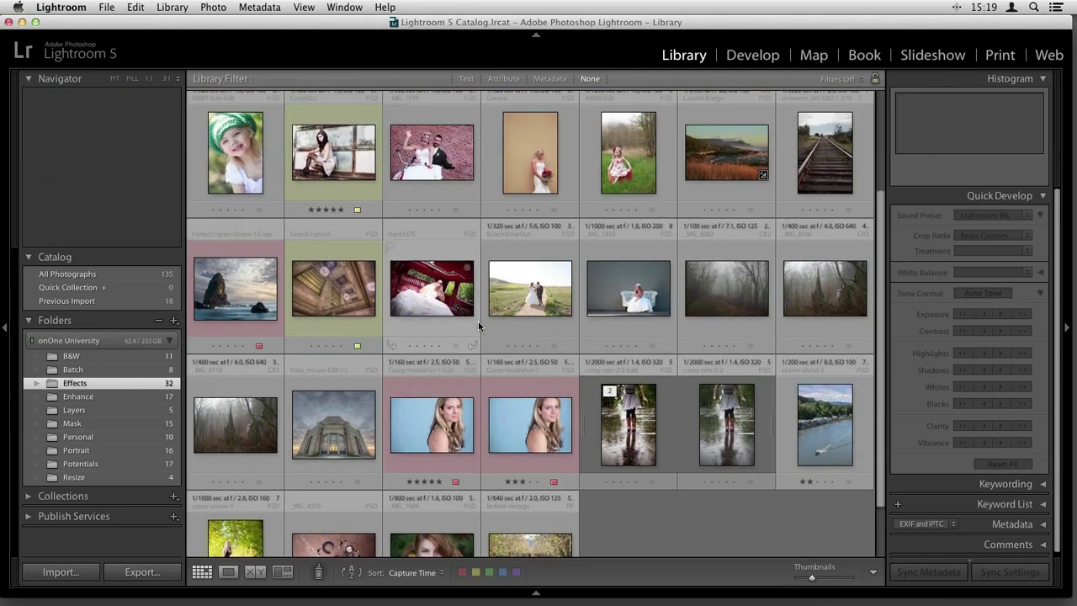
left_click(102, 450)
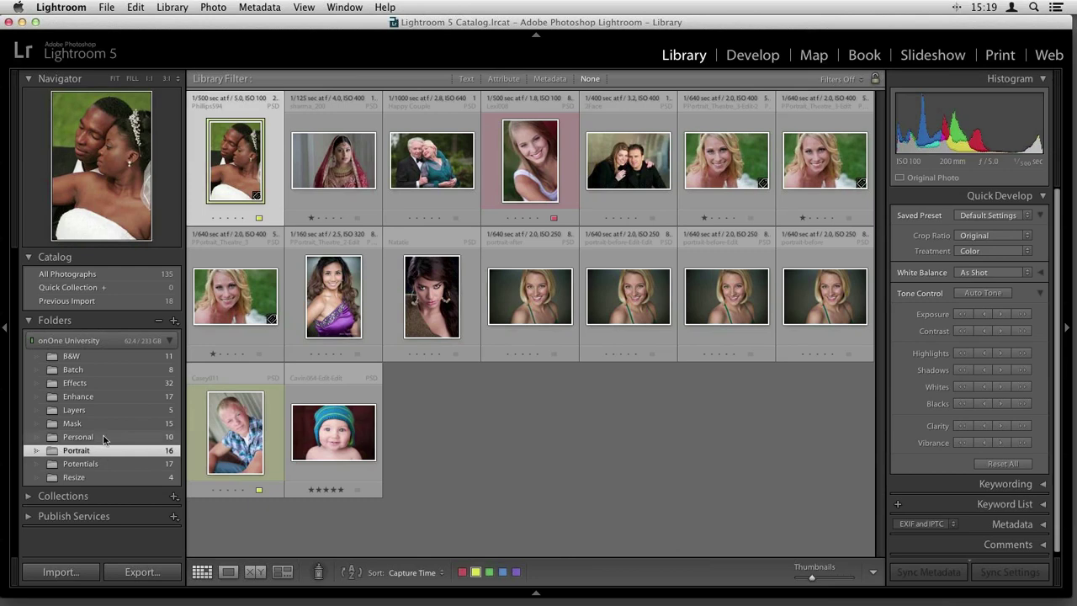
left_click(109, 7)
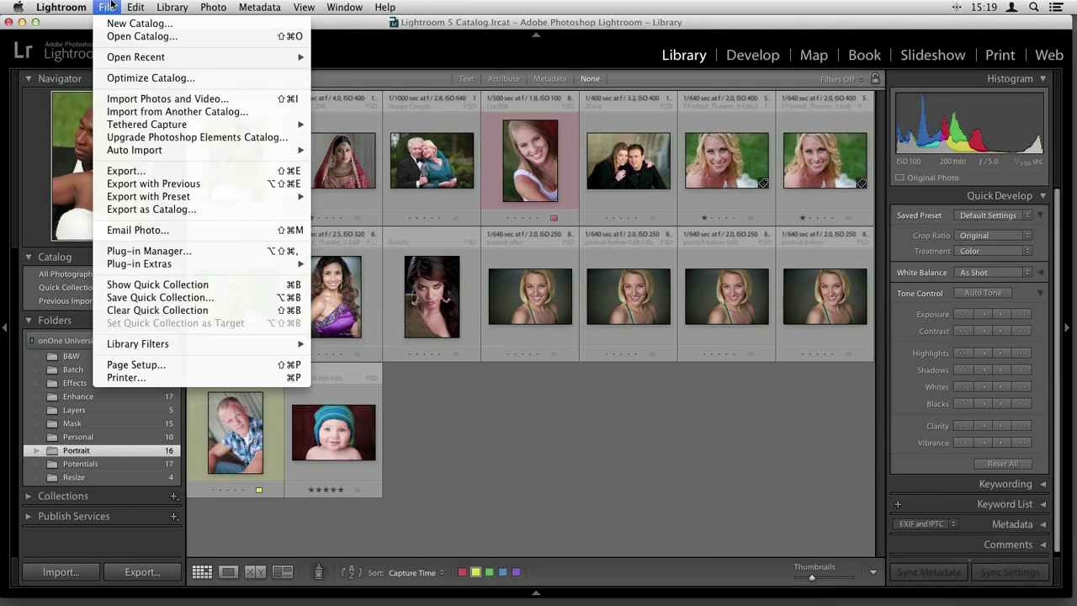
mouse_move(251, 263)
left_click(225, 16)
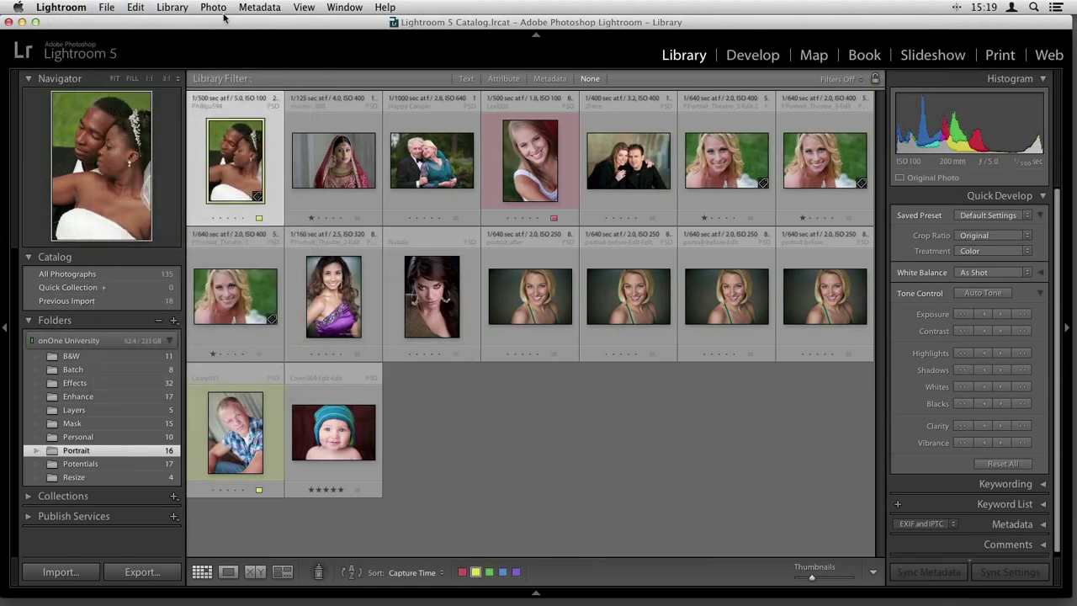
Open the portrait-before photo of the blonde woman and send it to Perfect Photo Suite 8 through the plug-in extras.
double_click(848, 286)
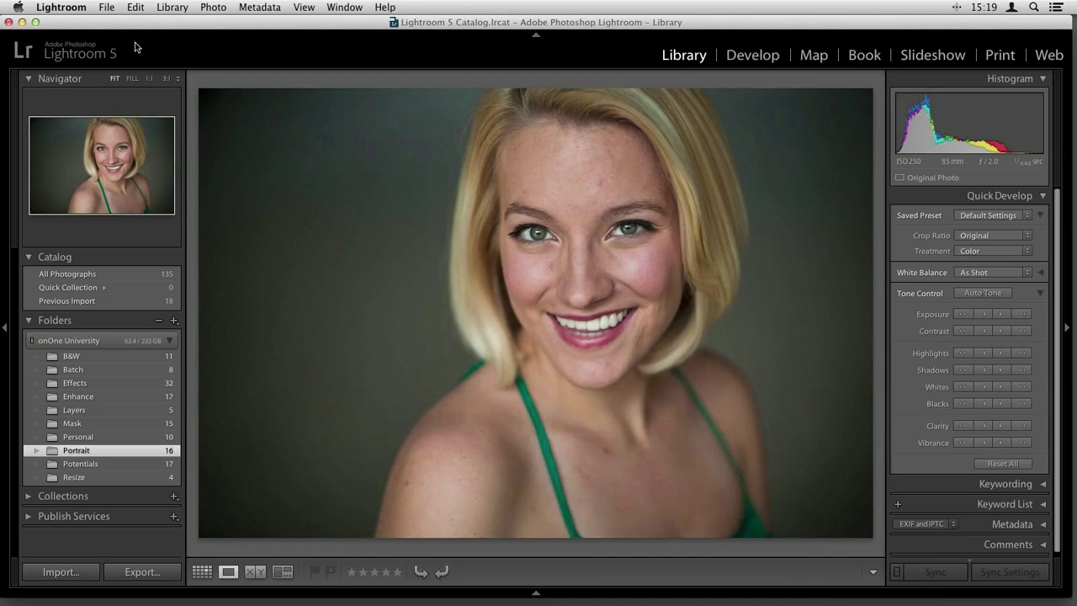
left_click(107, 7)
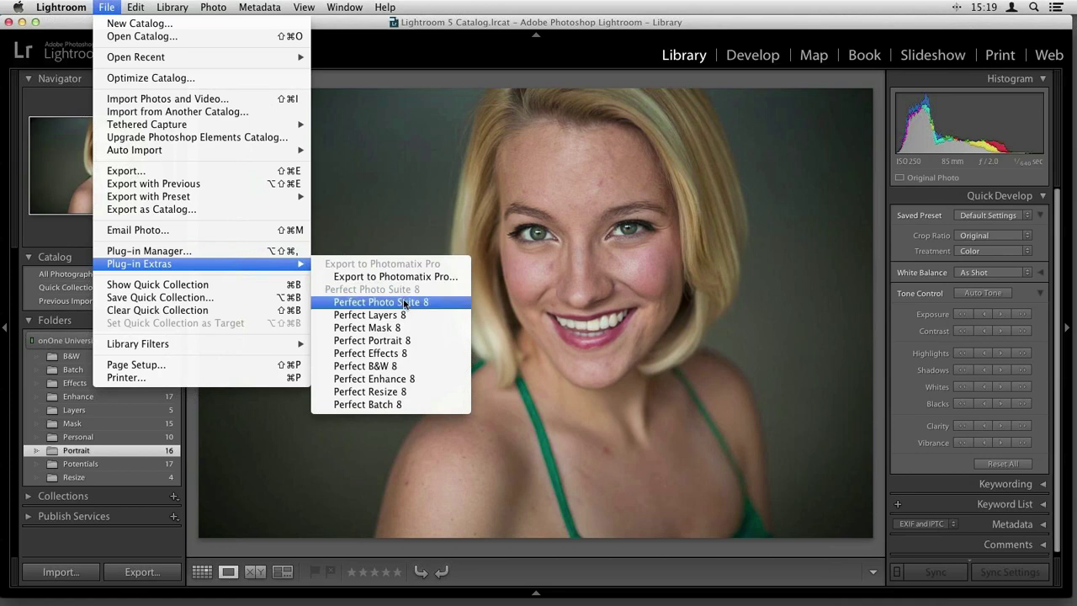
left_click(405, 302)
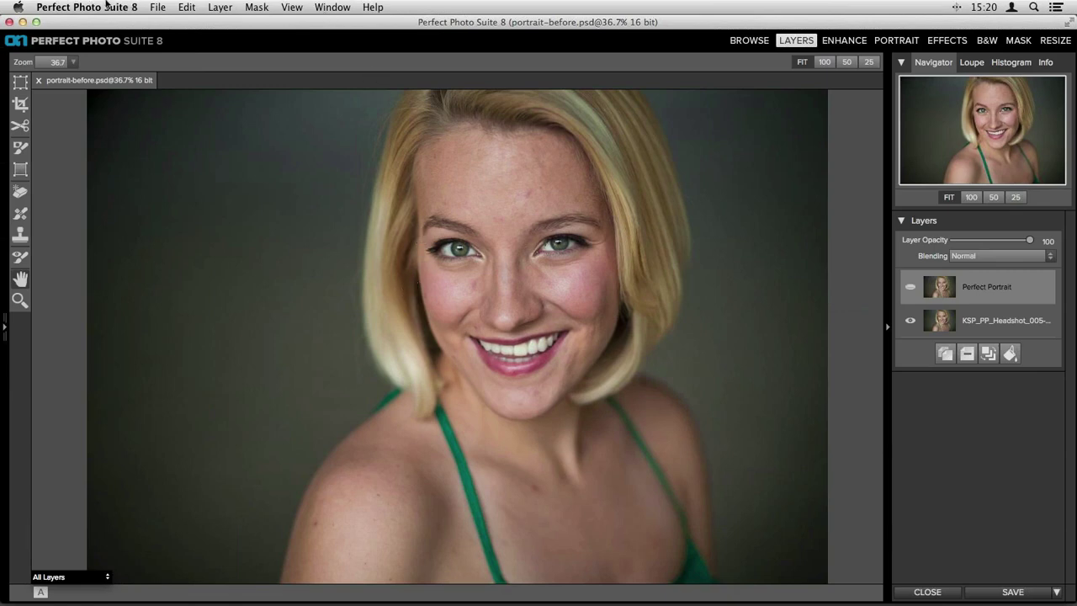
Review the General and Lightroom Plug-Ins preferences, including file type, color space, bit depth and resolution, and close them.
left_click(57, 7)
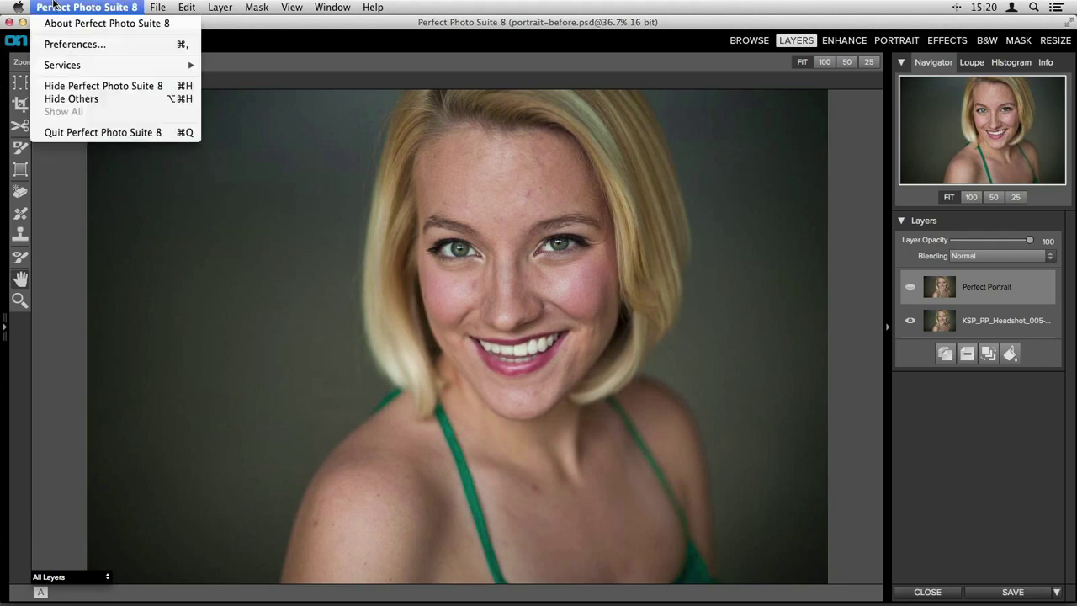
left_click(114, 46)
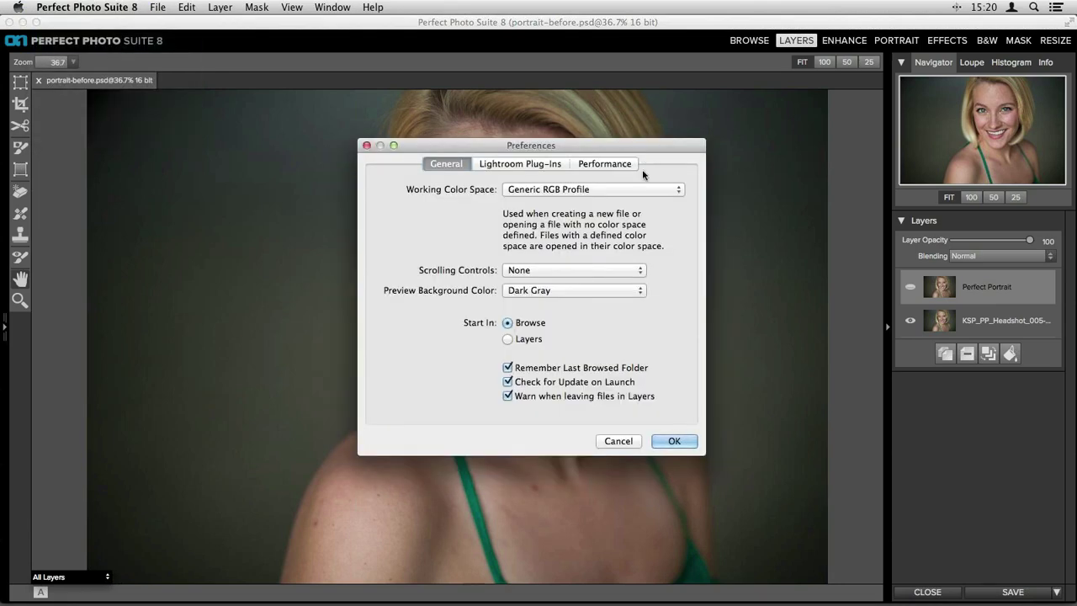
left_click(496, 165)
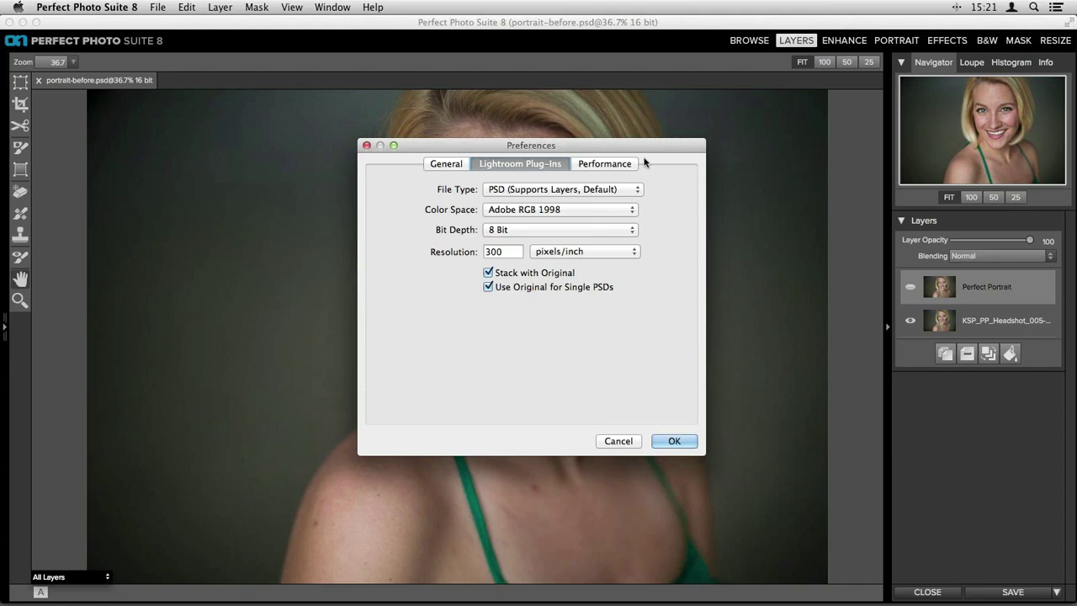
left_click(685, 439)
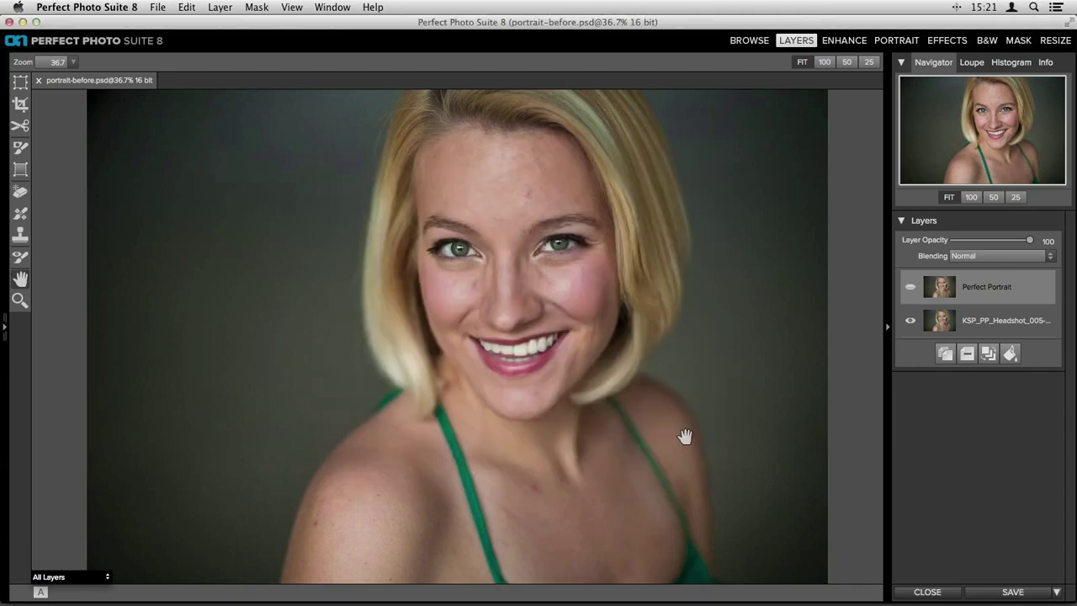
Delete the Perfect Portrait layer and open the remaining headshot layer in the Portrait module.
left_click(967, 353)
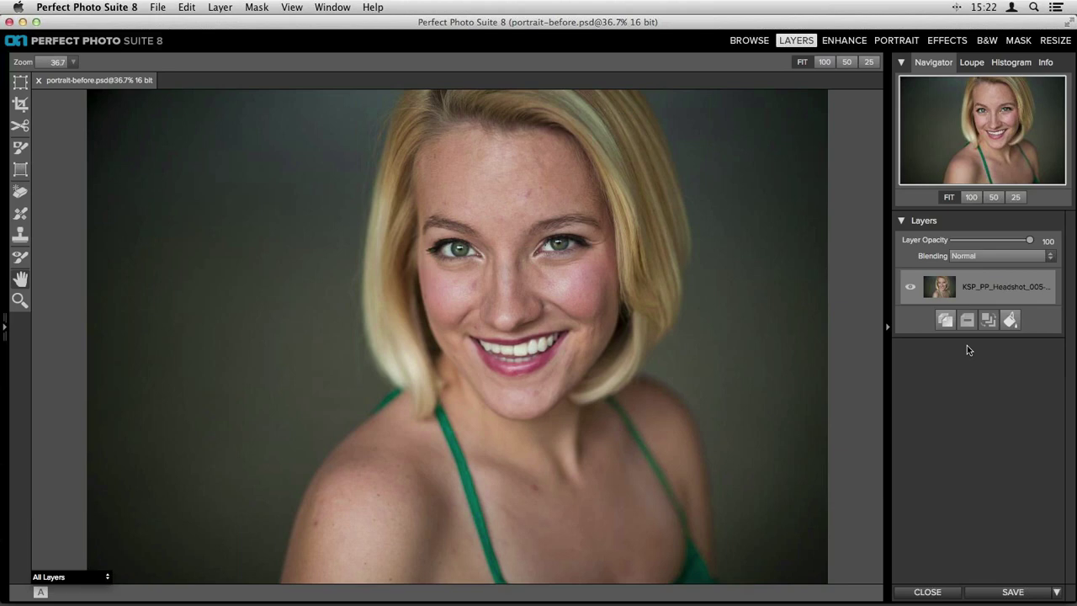
left_click(897, 41)
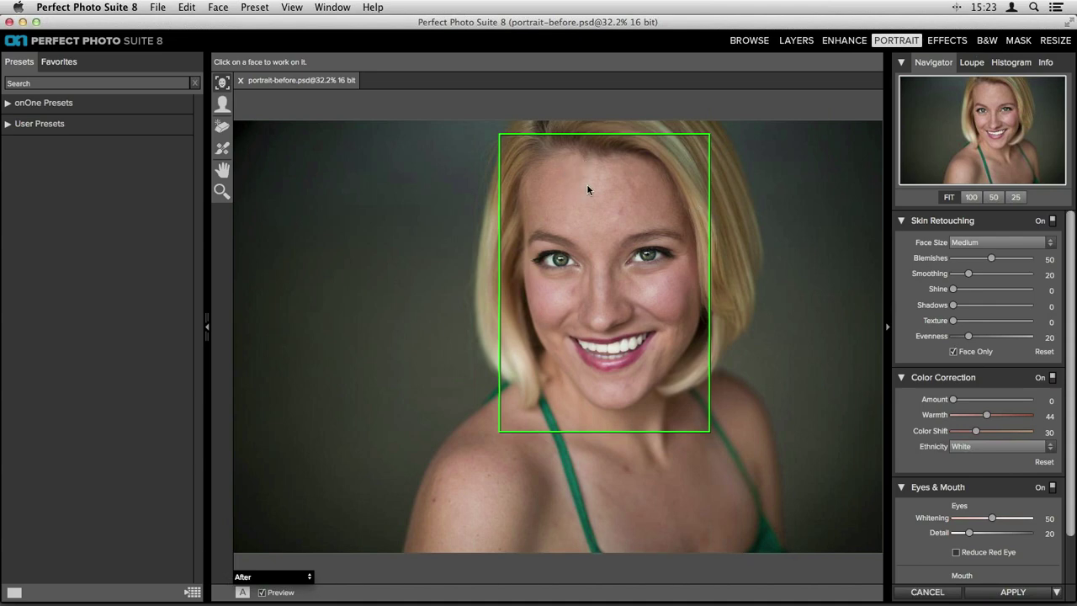
Select the woman's face, fit the mouth outline to the lower teeth edge and lip corners, check the eye outline, and hide the controls.
left_click(609, 212)
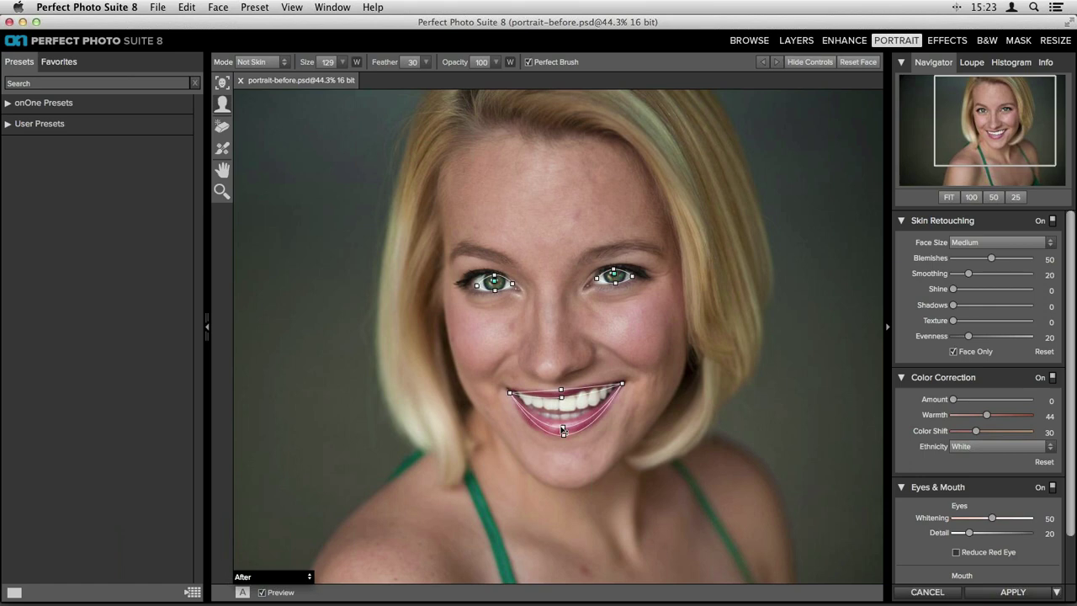
left_click_drag(562, 429, 561, 418)
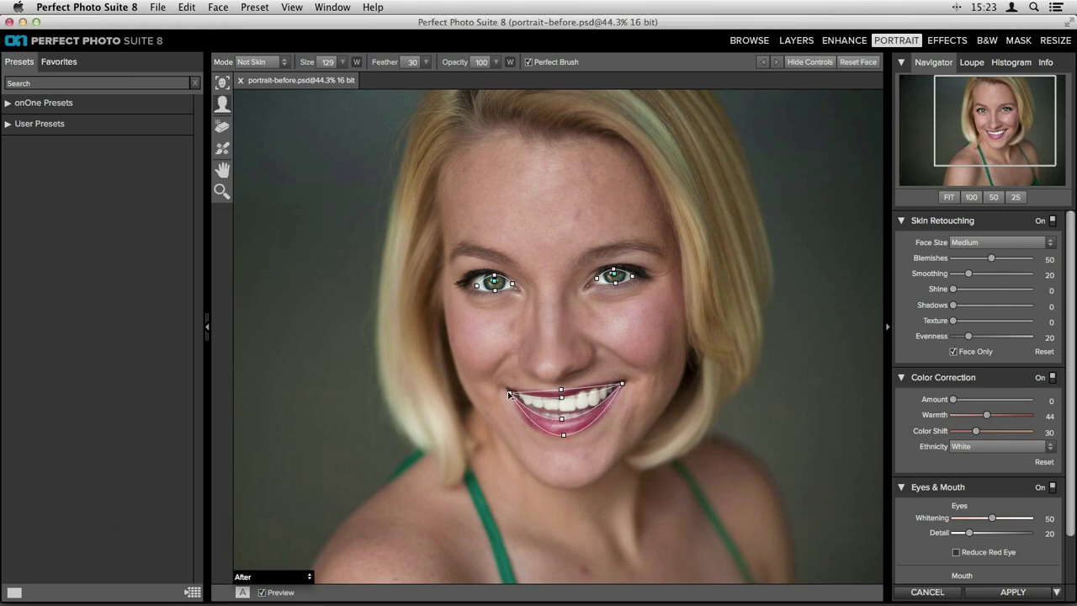
left_click_drag(509, 392, 504, 387)
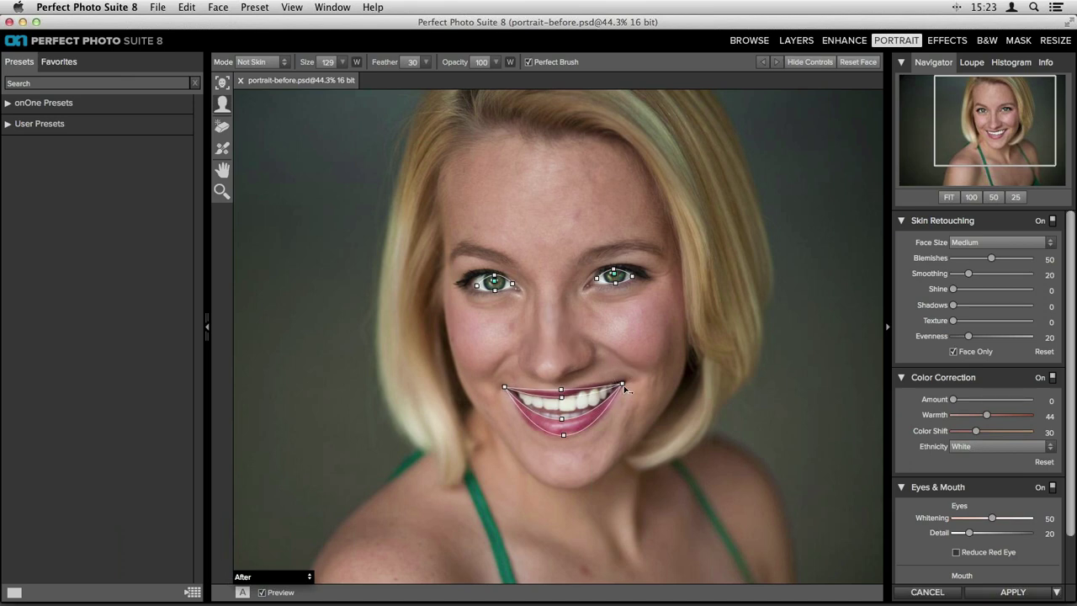
left_click_drag(623, 384, 628, 379)
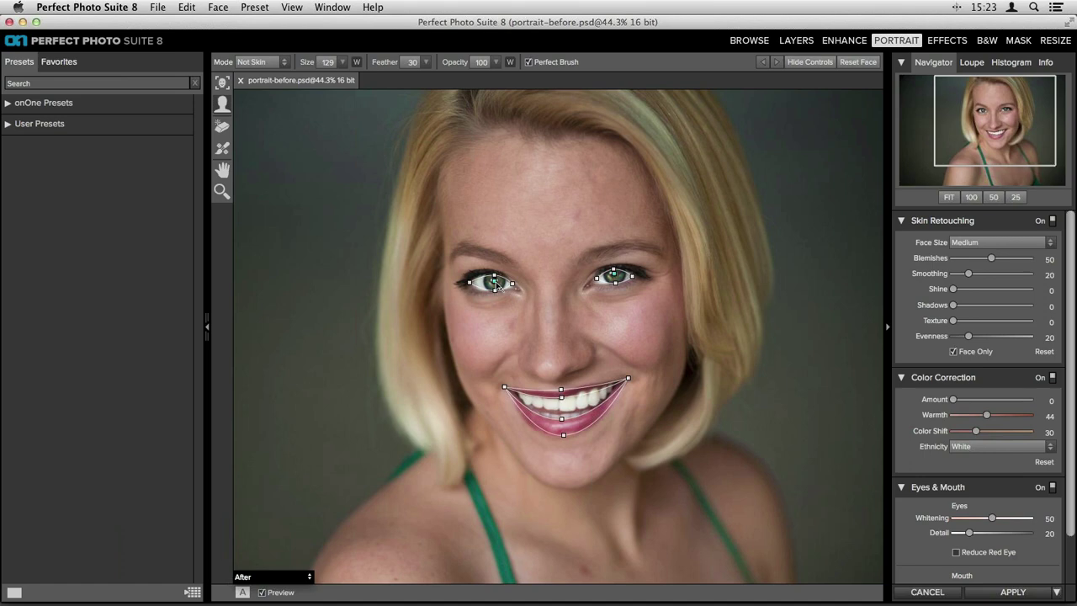
mouse_move(497, 285)
left_mouse_down()
mouse_move(504, 263)
mouse_move(499, 284)
left_mouse_up()
left_click(813, 63)
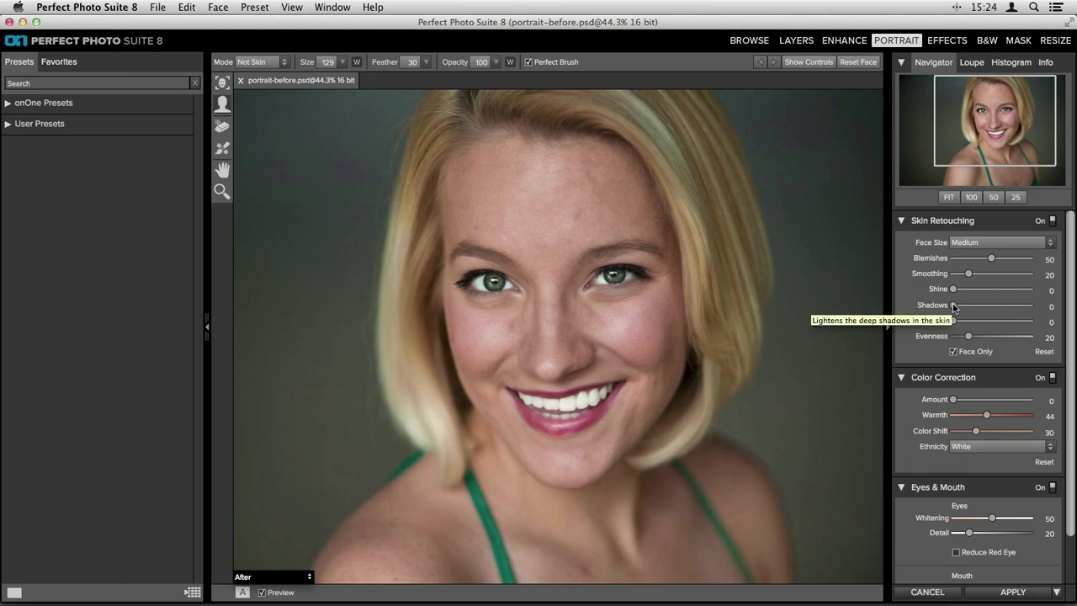
Set the skin retouching to Smoothing 32, Shine 41 and Evenness 24.
left_click_drag(968, 274, 977, 279)
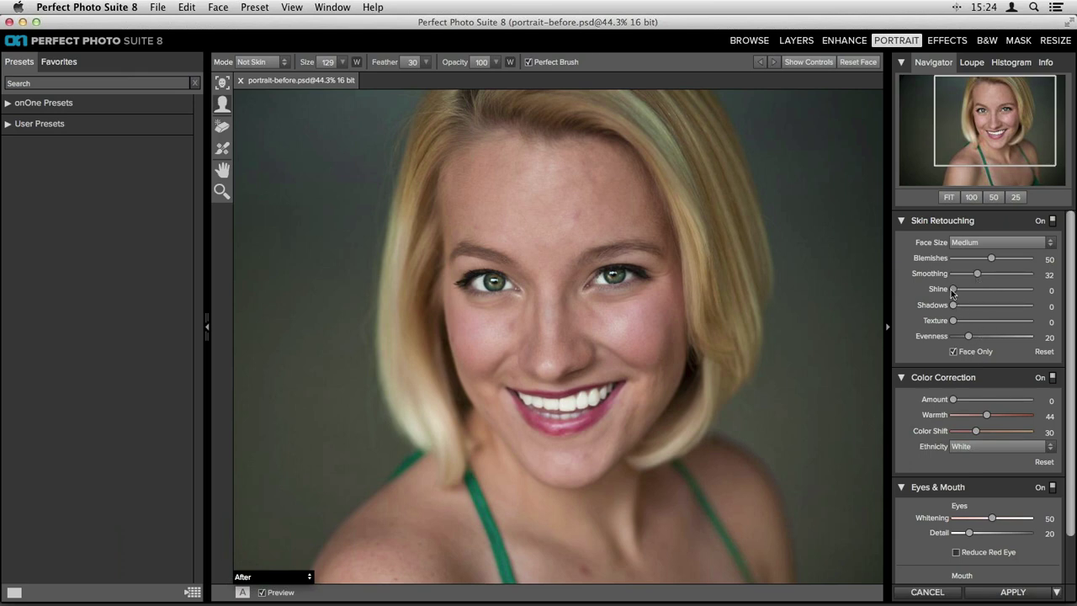
left_click_drag(952, 290, 984, 290)
left_click_drag(967, 336, 952, 340)
left_click_drag(952, 337, 971, 337)
Set the skin color correction amount to 25.
scroll(971, 338, "down", 3)
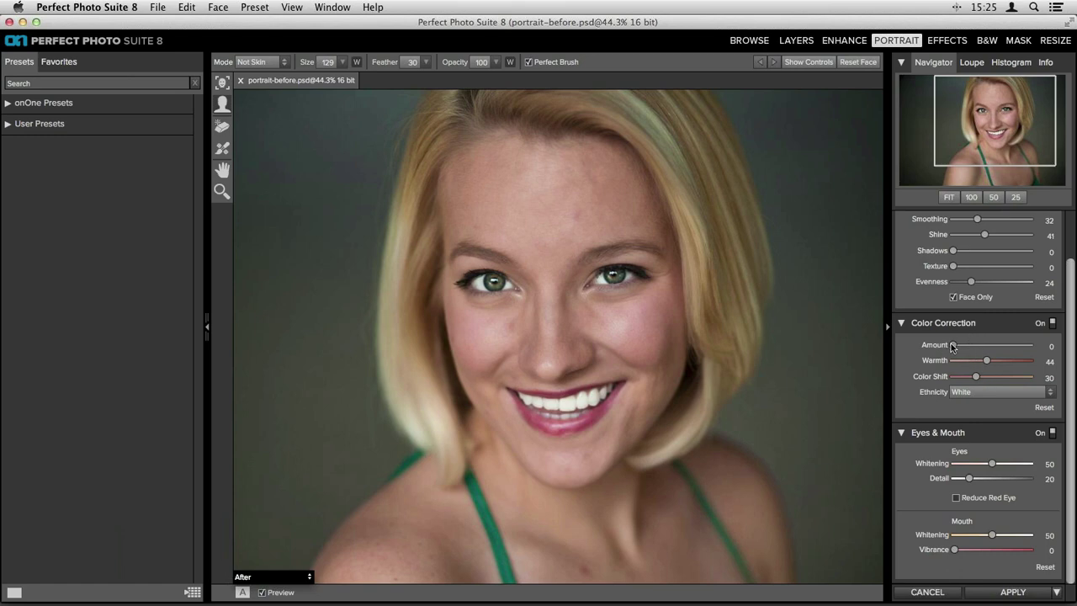
left_click_drag(952, 345, 982, 347)
mouse_move(982, 346)
left_mouse_down()
mouse_move(932, 347)
mouse_move(993, 346)
left_mouse_up()
left_click_drag(992, 345, 972, 345)
Set the eyes to Whitening 38 and Detail 29, and the mouth to Whitening 24.
left_click_drag(991, 463, 982, 468)
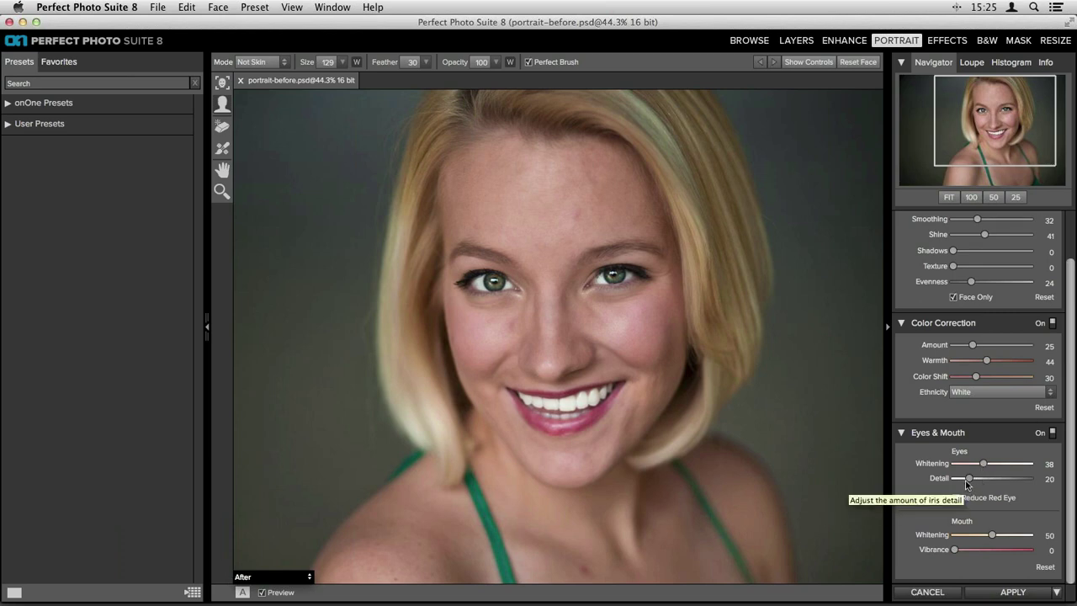
left_click_drag(968, 477, 974, 479)
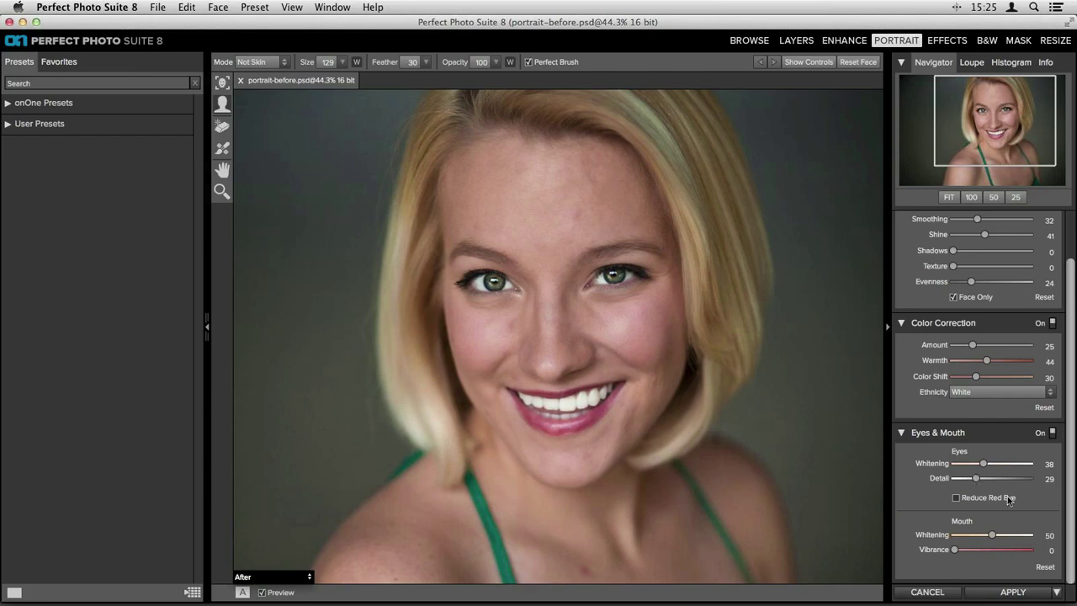
left_click_drag(991, 535, 972, 537)
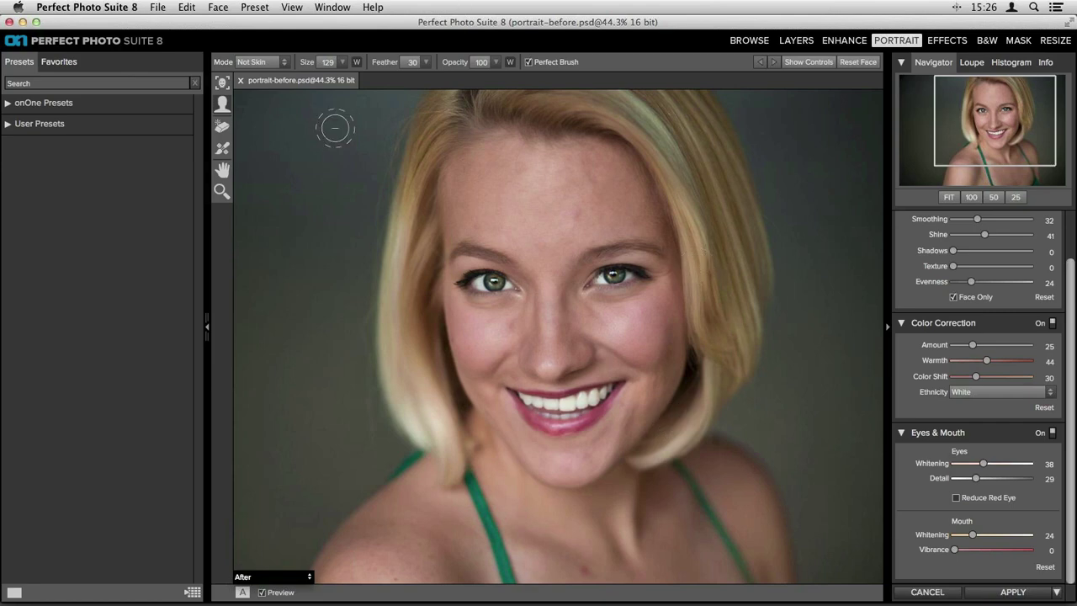
Remove the spots on the forehead, cheek, chin, chest and shoulder with the Retouch Brush at 100 opacity.
left_click(224, 149)
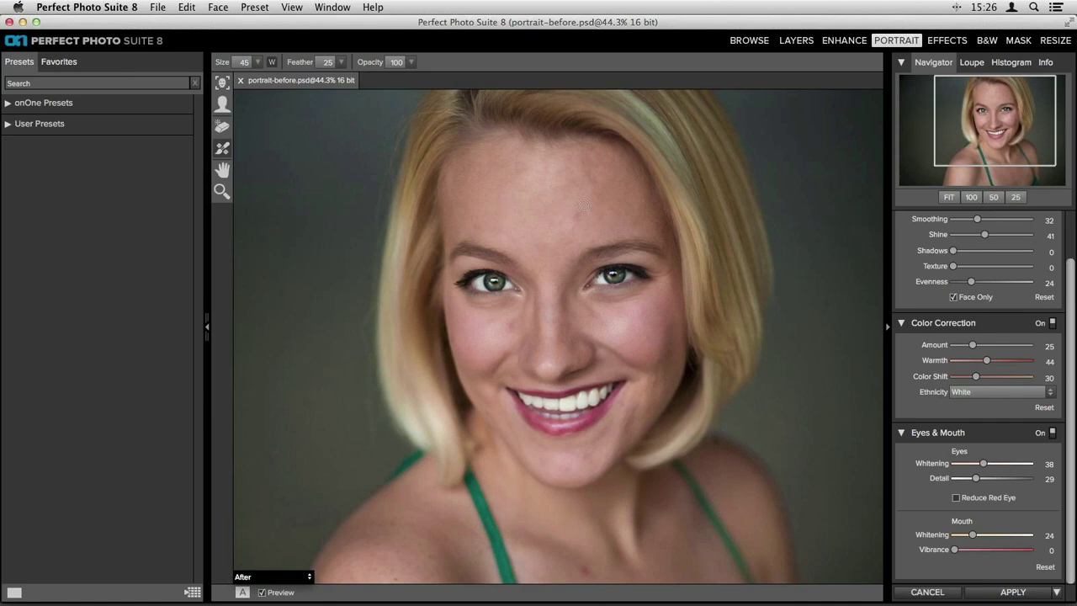
left_click_drag(583, 205, 572, 217)
left_click(467, 228)
left_click(513, 319)
left_click_drag(513, 319, 504, 340)
left_click(586, 454)
left_click_drag(559, 464, 576, 467)
left_click(592, 455)
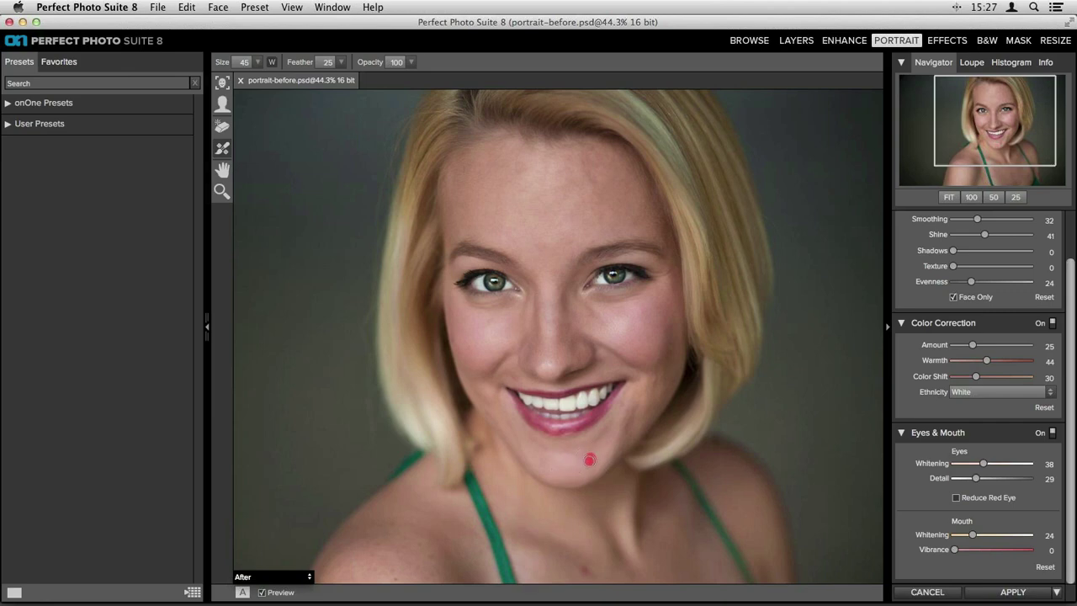
left_click(580, 565)
left_click(389, 526)
Lower the Retouch Brush opacity to 30 and soften the lines and shadows under both eyes.
left_click(411, 62)
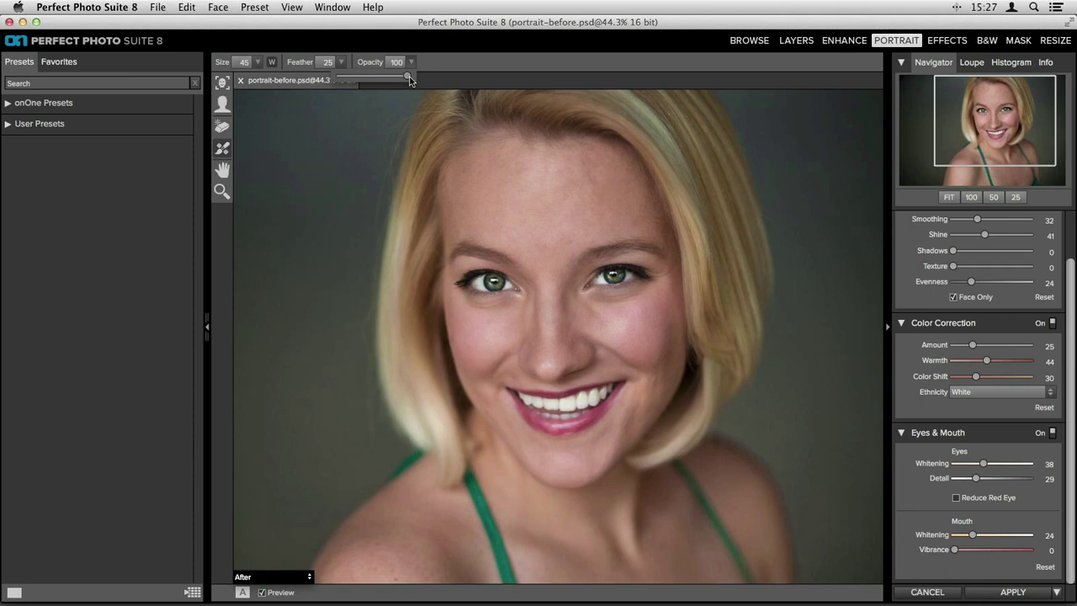
left_click_drag(409, 80, 357, 82)
left_click(411, 62)
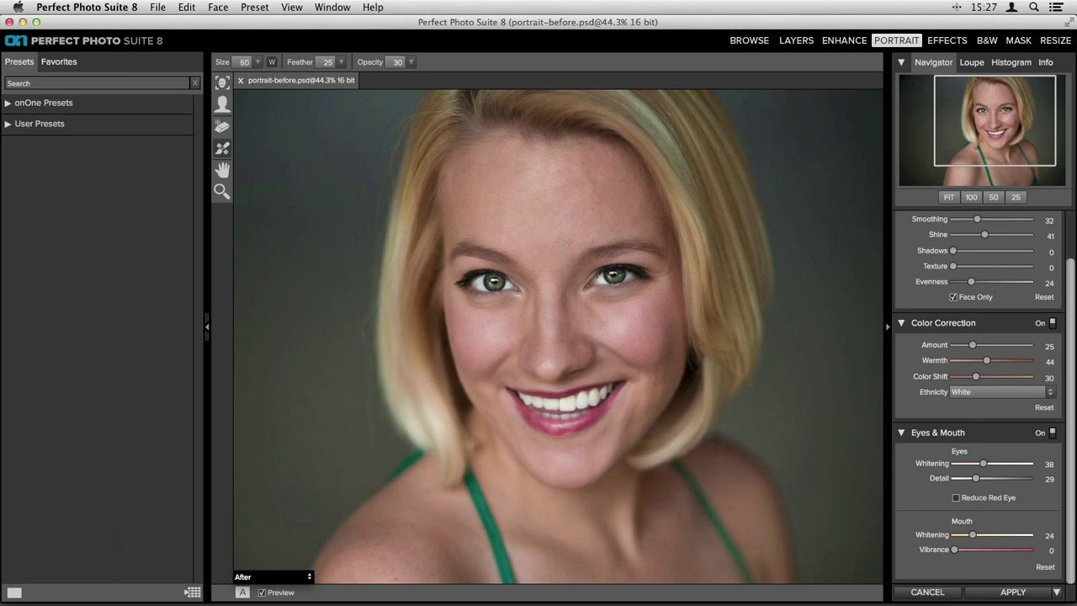
key("bracketright")
key("bracketright")
key("bracketright")
key("bracketleft")
mouse_move(593, 299)
left_mouse_down()
mouse_move(645, 290)
mouse_move(588, 299)
left_mouse_up()
mouse_move(509, 308)
left_mouse_down()
mouse_move(512, 298)
mouse_move(458, 303)
mouse_move(510, 305)
left_mouse_up()
left_click_drag(673, 277, 659, 277)
mouse_move(595, 319)
left_mouse_down()
mouse_move(626, 318)
mouse_move(604, 320)
left_mouse_up()
Enlarge the Retouch Brush to size 200 and even out the skin across the forehead.
key("bracketright")
key("bracketright")
key("bracketright")
key("bracketright")
key("bracketright")
key("bracketright")
left_click_drag(547, 185, 547, 232)
left_click_drag(575, 175, 599, 201)
left_click_drag(505, 173, 492, 216)
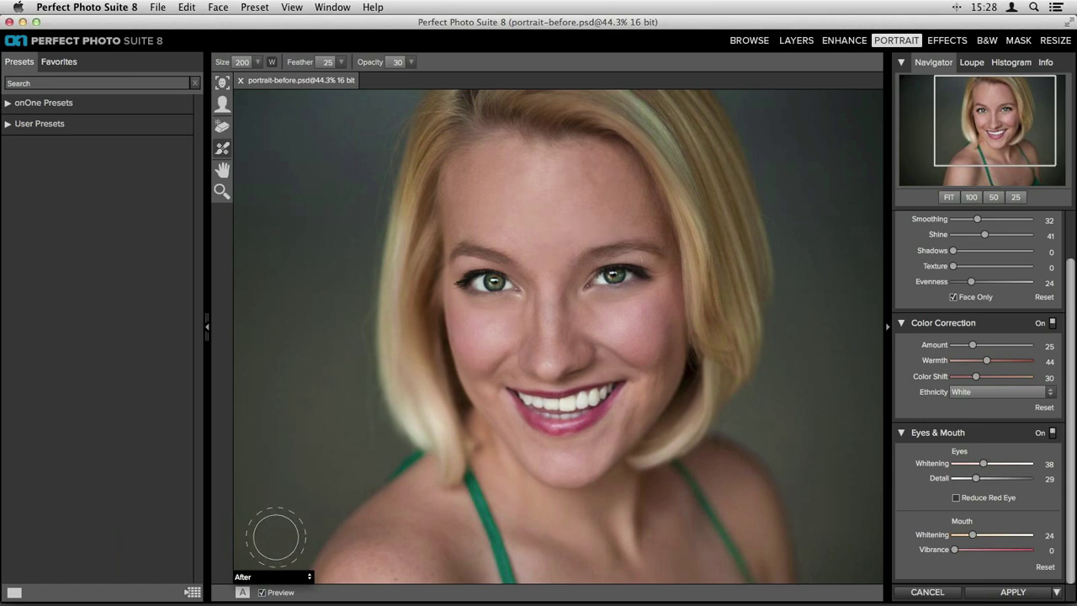
Compare the portrait with its unretouched preview, apply the retouching, and hide the Perfect Portrait layer.
left_click(262, 593)
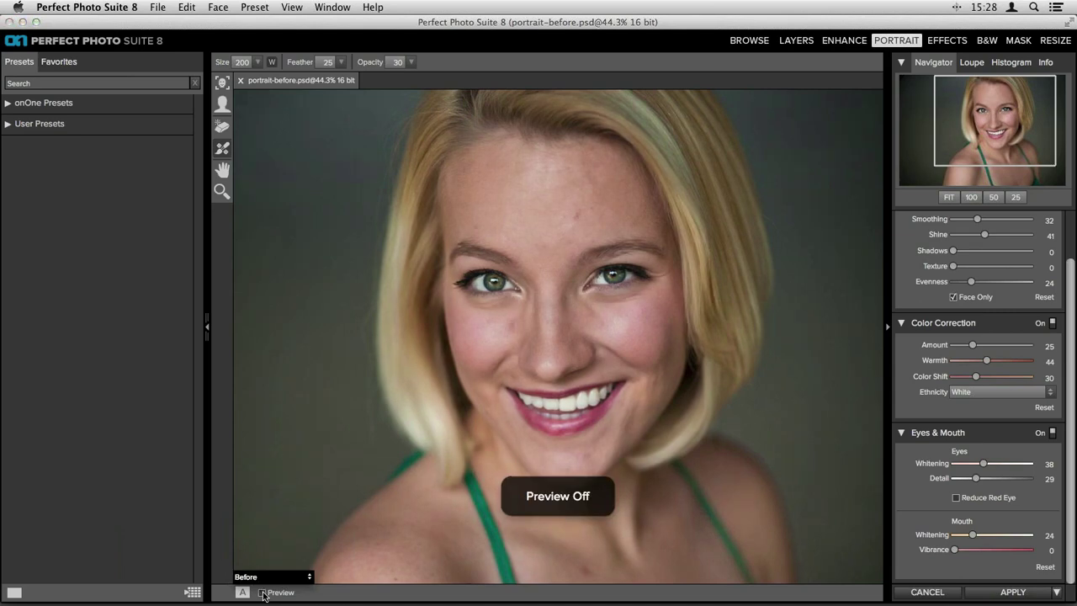
left_click(262, 593)
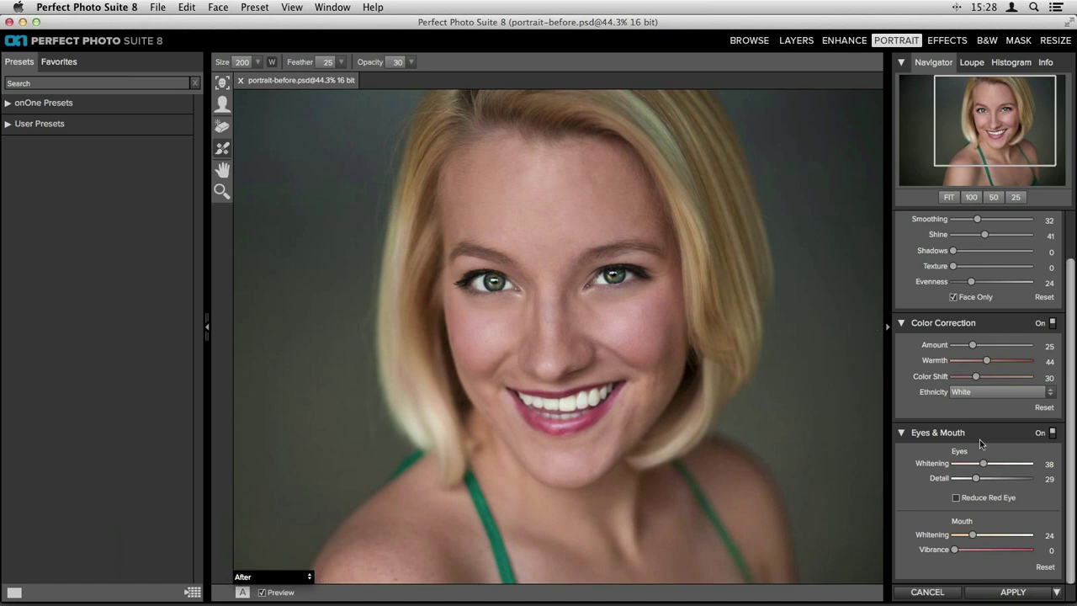
left_click(1012, 592)
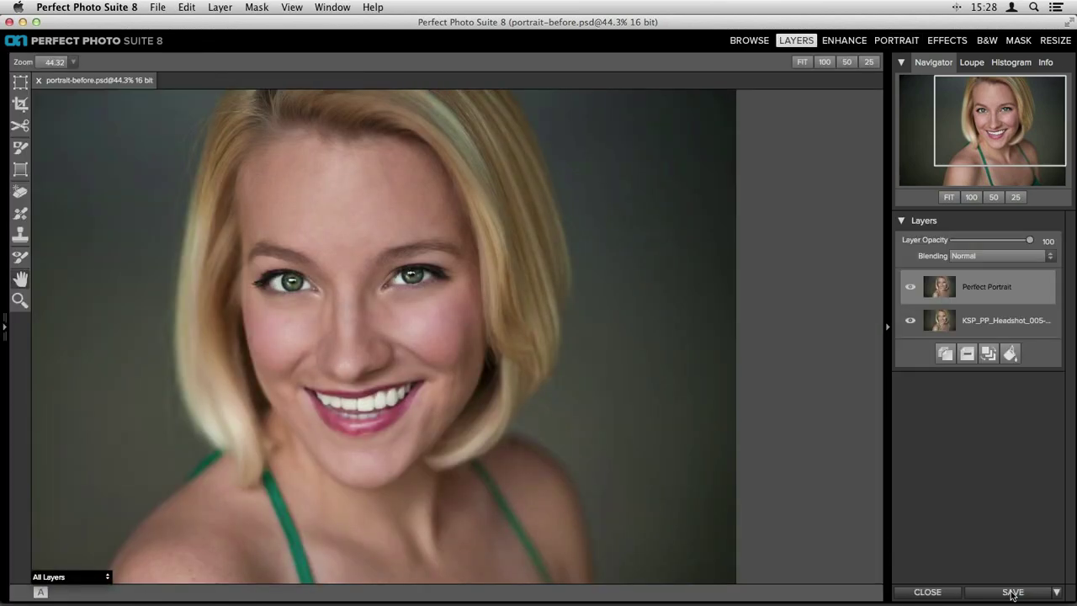
left_click(910, 288)
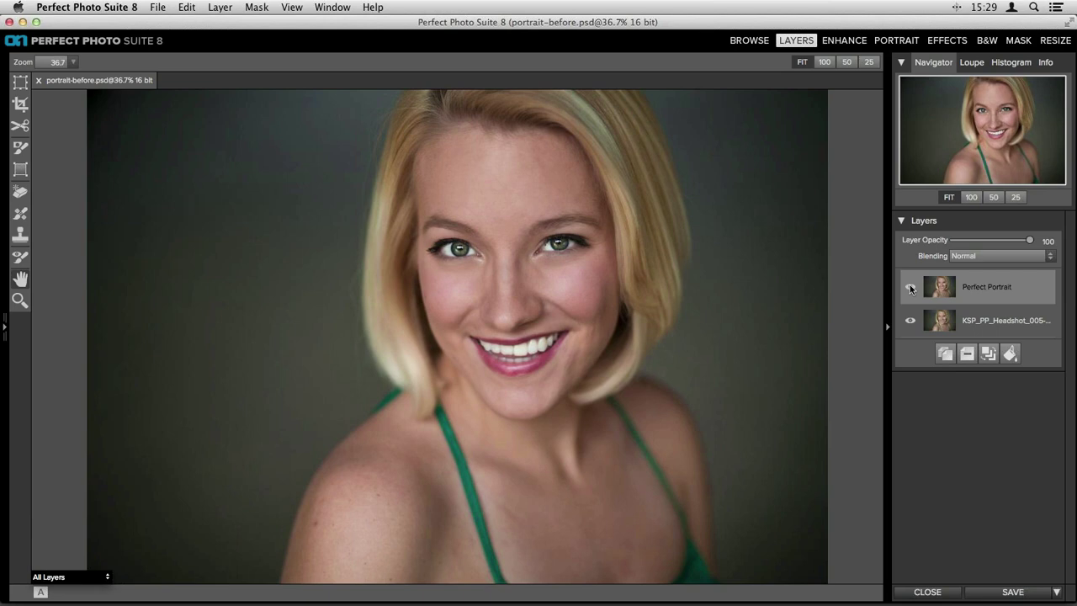
Open the portrait in the B&W module and apply the Ingrid Warm preset from the Hollywood Portrait category.
left_click(989, 43)
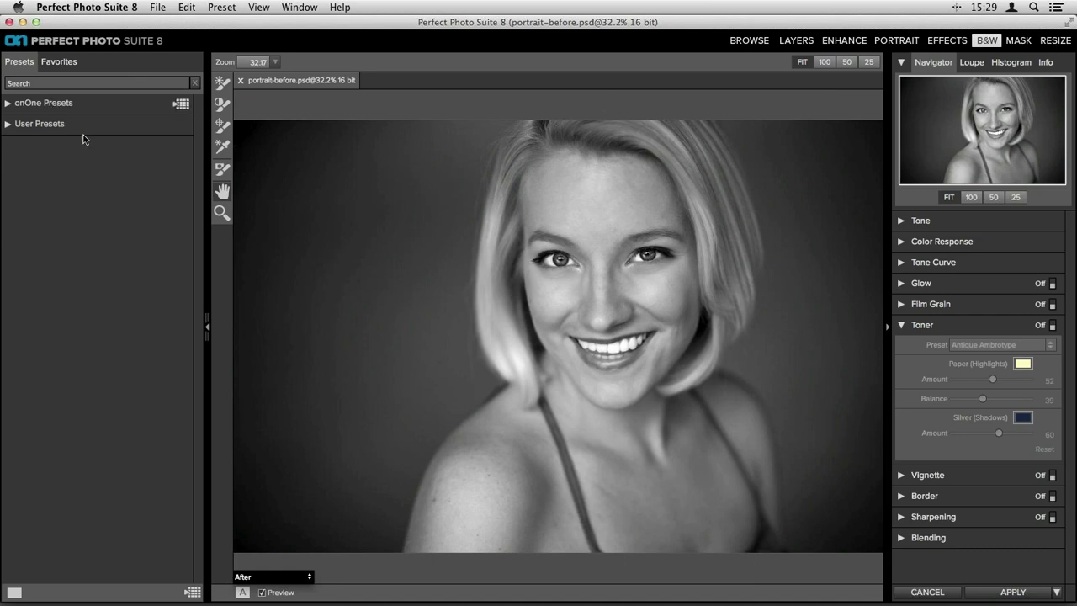
left_click(6, 104)
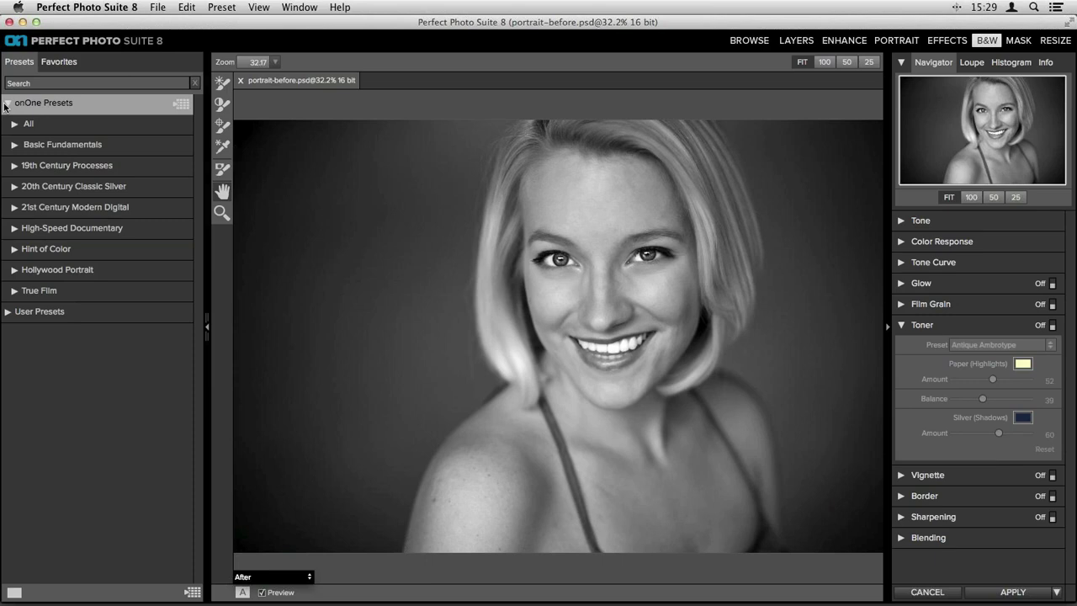
left_click(12, 272)
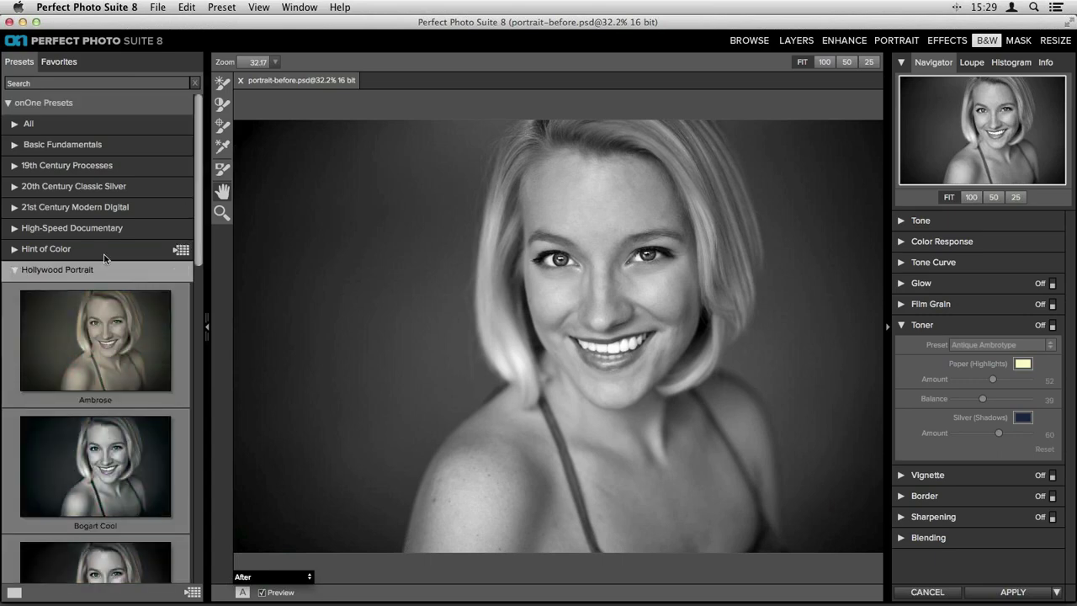
scroll(153, 209, "down", 3)
scroll(153, 210, "down", 10)
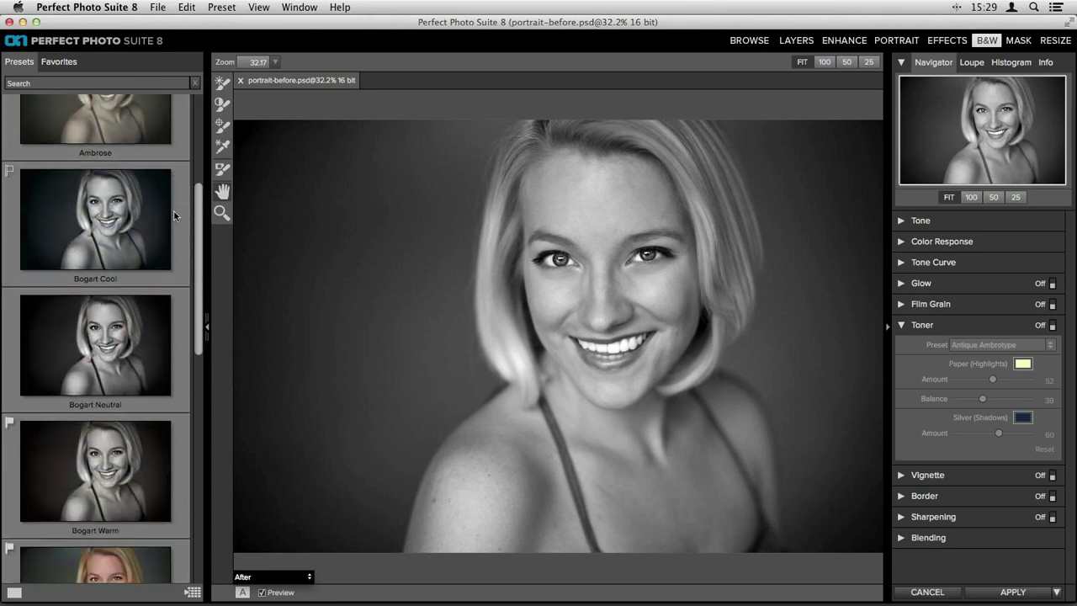
scroll(174, 211, "down", 1)
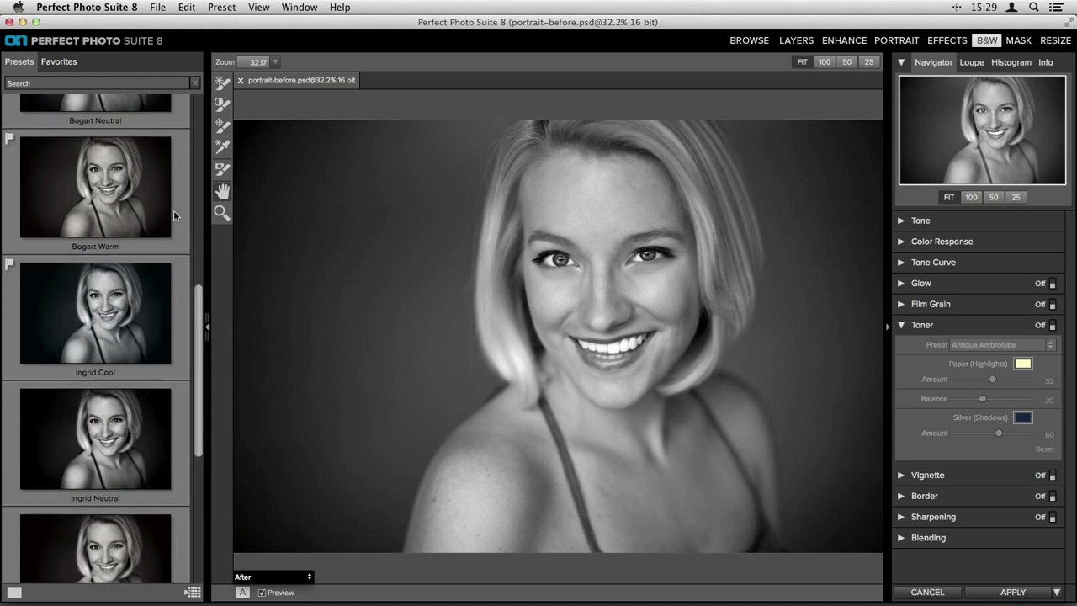
scroll(175, 212, "down", 10)
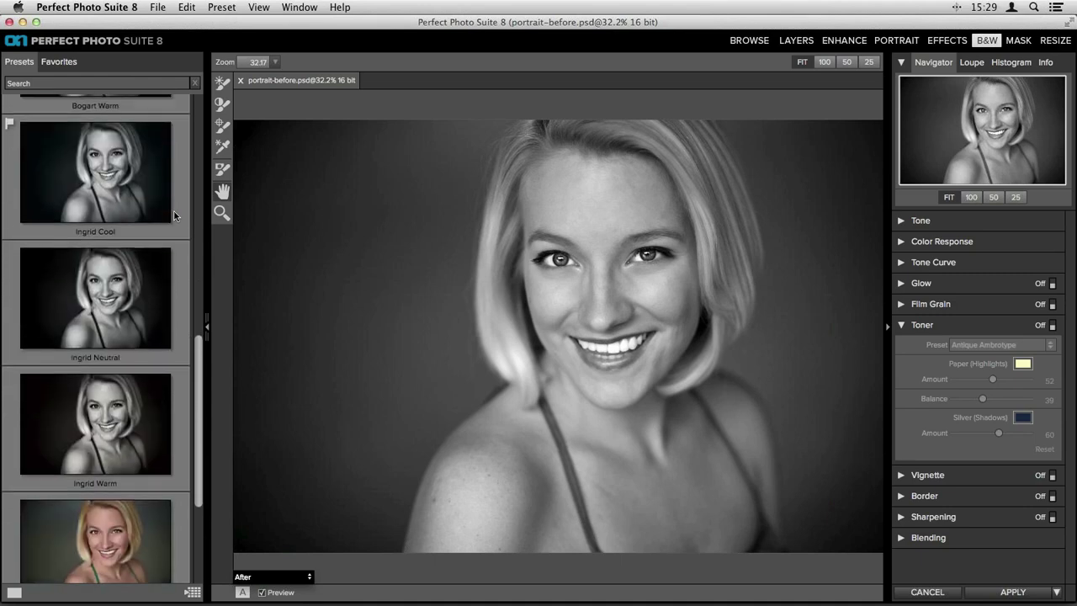
scroll(174, 211, "down", 5)
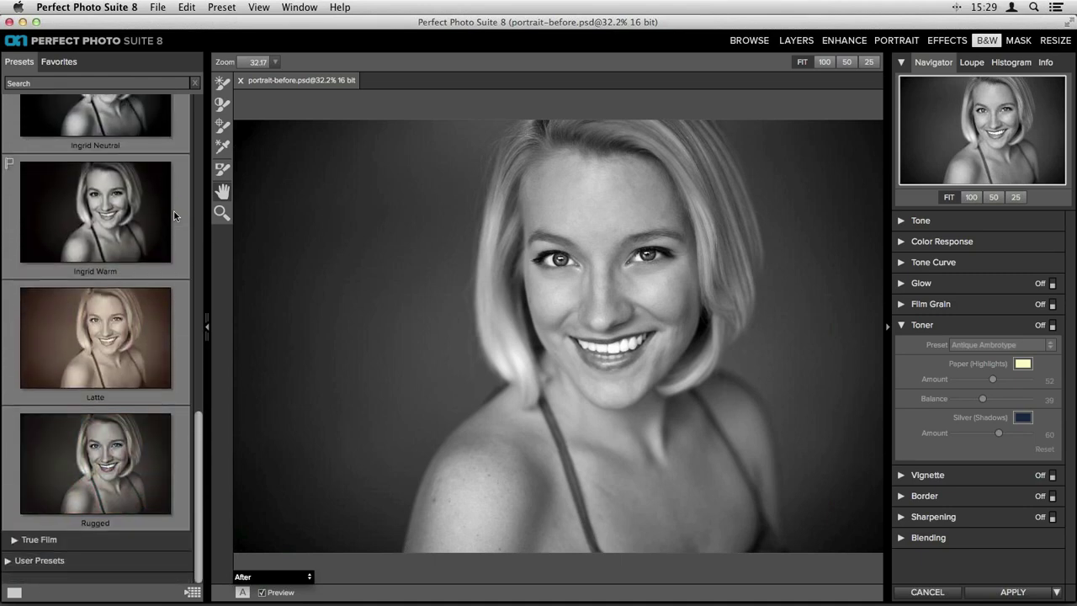
scroll(174, 212, "up", 1)
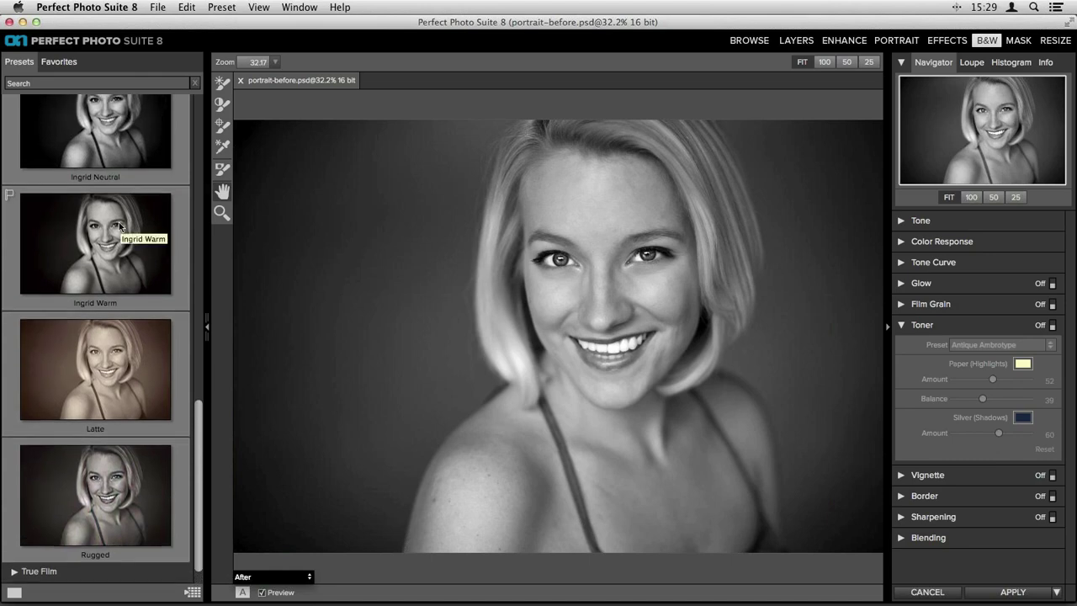
left_click(119, 224)
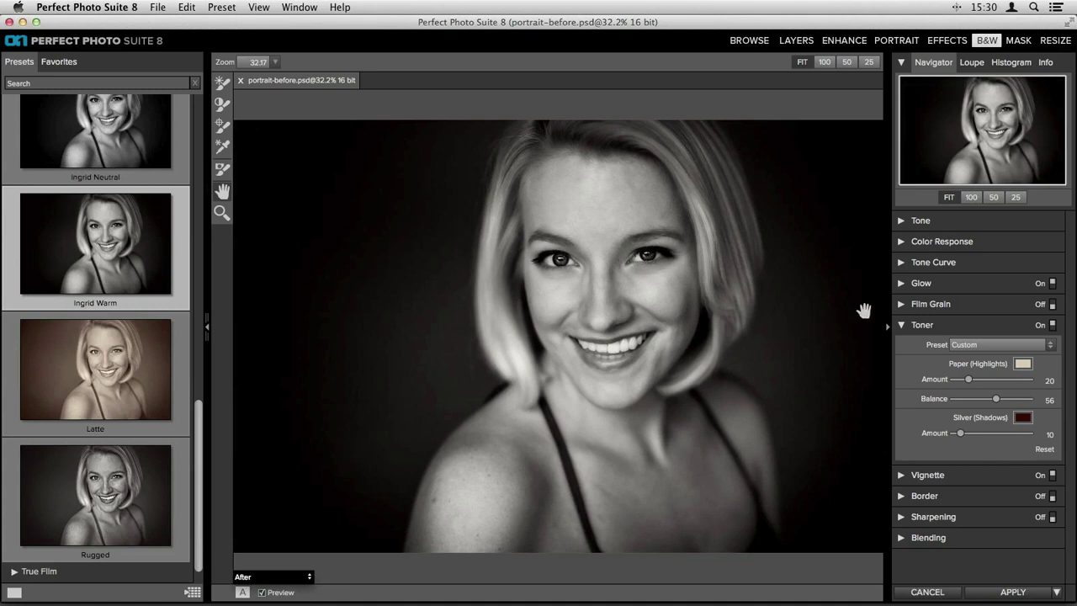
Set the Glow amount to 23 and both Blacks and Whites to 13, and apply the black-and-white conversion.
left_click(1009, 289)
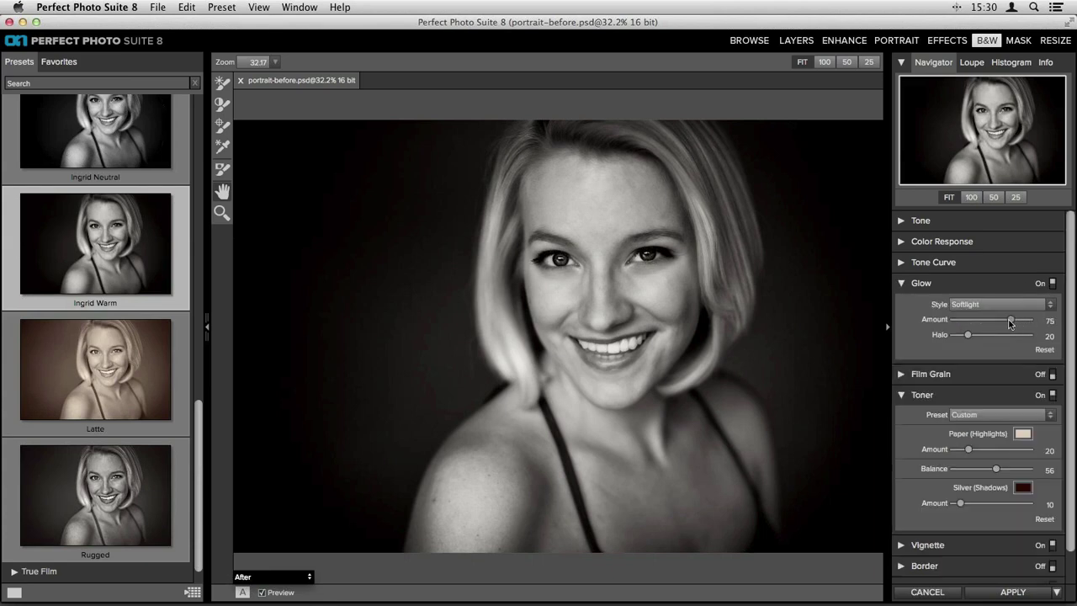
left_click_drag(1010, 321, 971, 323)
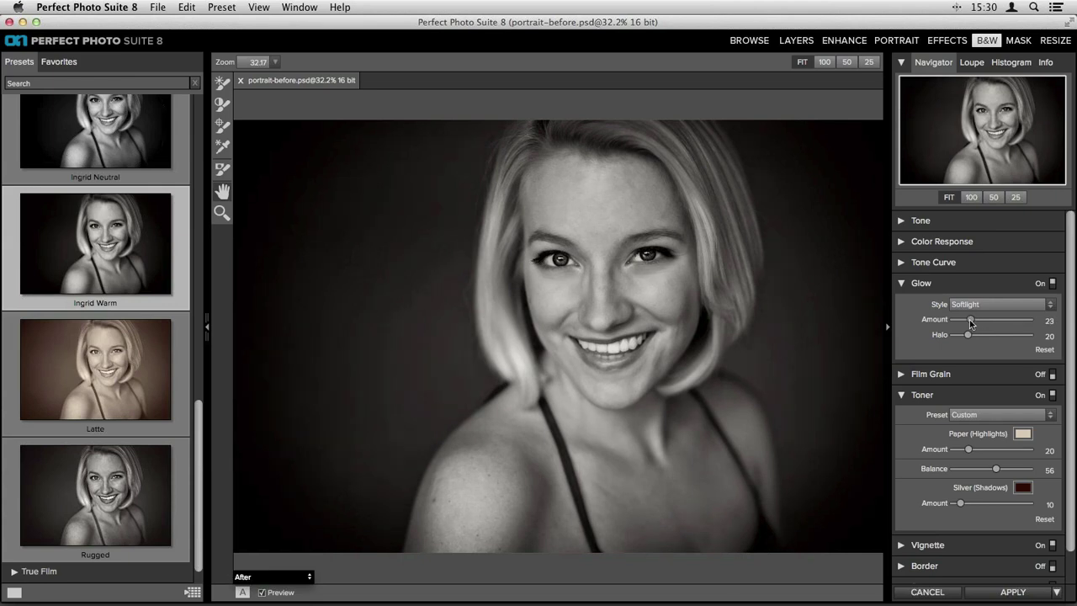
left_click(914, 224)
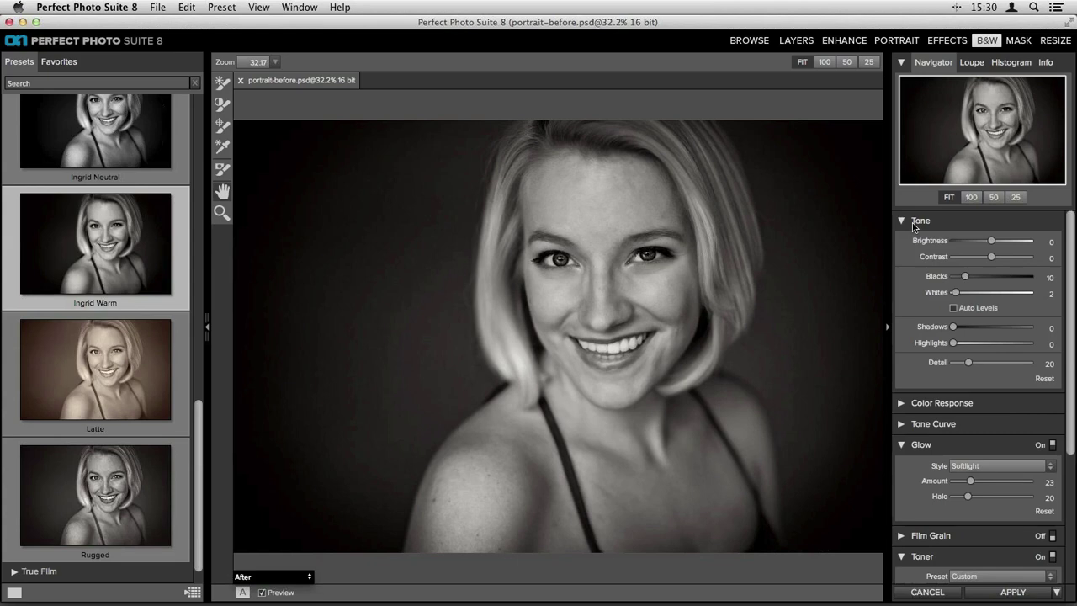
mouse_move(956, 293)
left_mouse_down()
mouse_move(976, 294)
mouse_move(968, 281)
left_mouse_up()
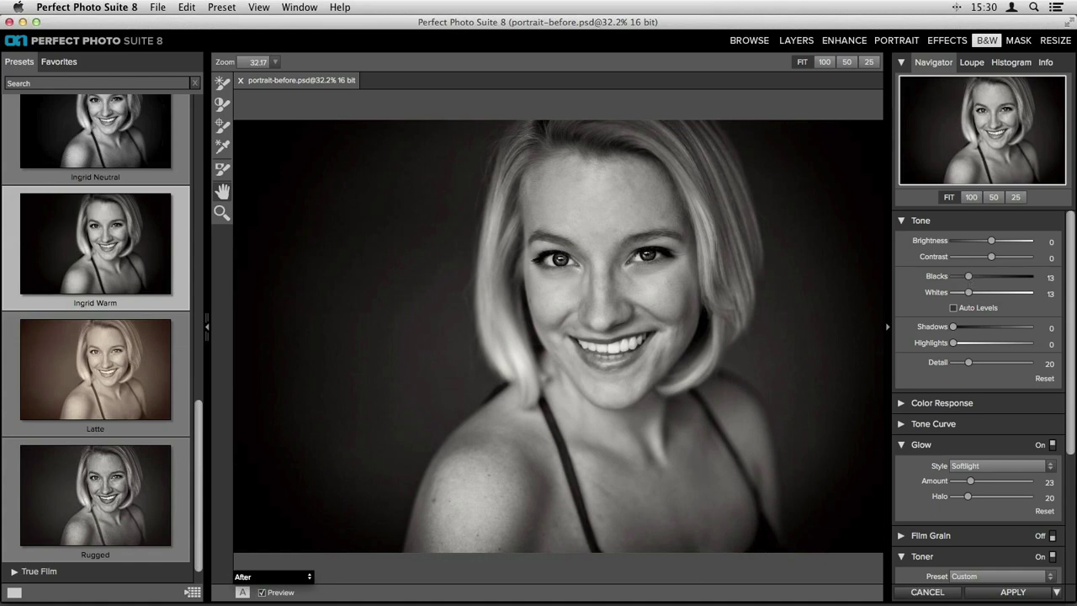
left_click(1020, 593)
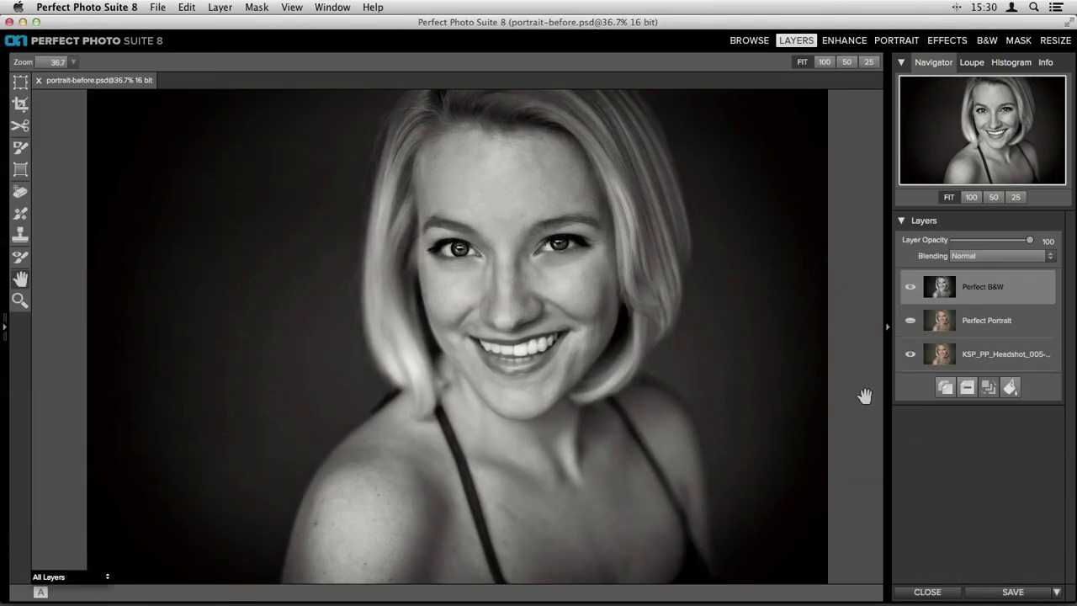
Show the Perfect Portrait layer again and compare the original, retouched and black-and-white versions by toggling layer visibility.
left_click(910, 320)
left_click(910, 288)
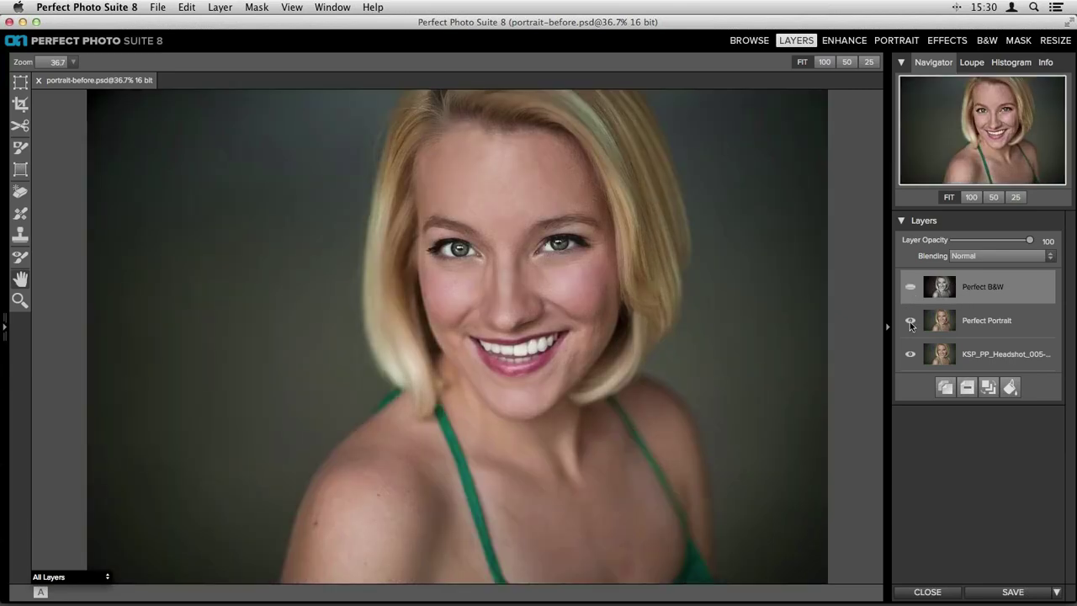
left_click(910, 321)
left_click(910, 323)
left_click(910, 288)
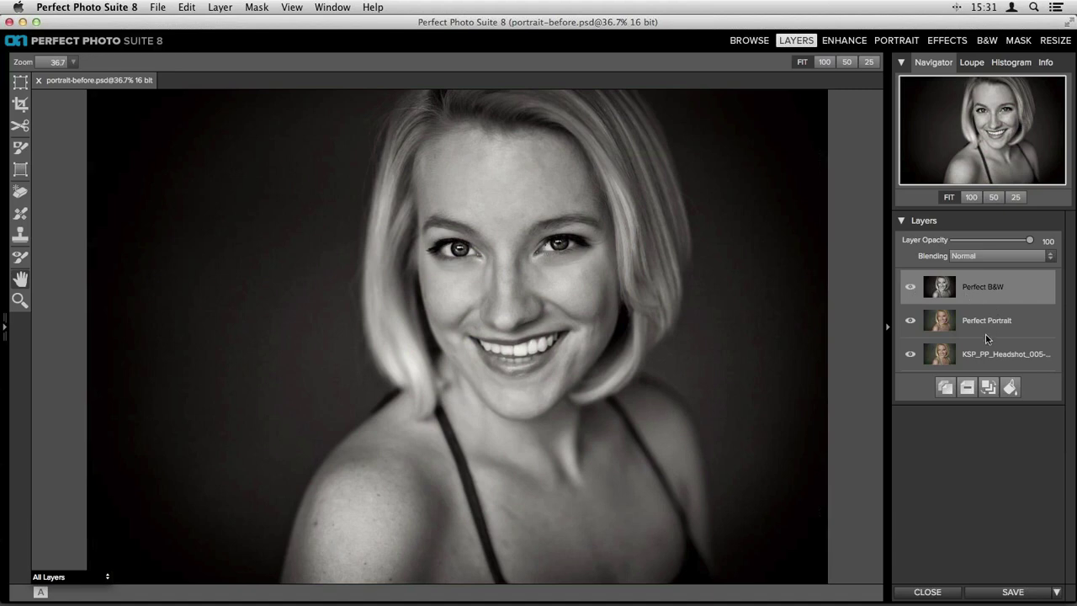
Save and close the black-and-white portrait, and switch to Lightroom to show the Layers folder in the library grid.
left_click(1003, 593)
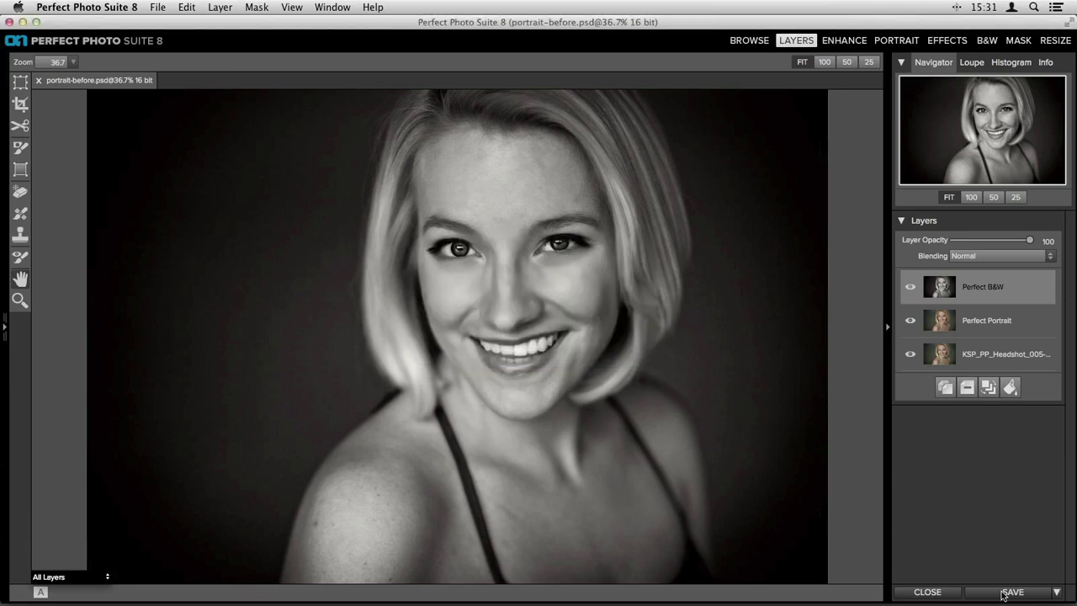
left_click(927, 592)
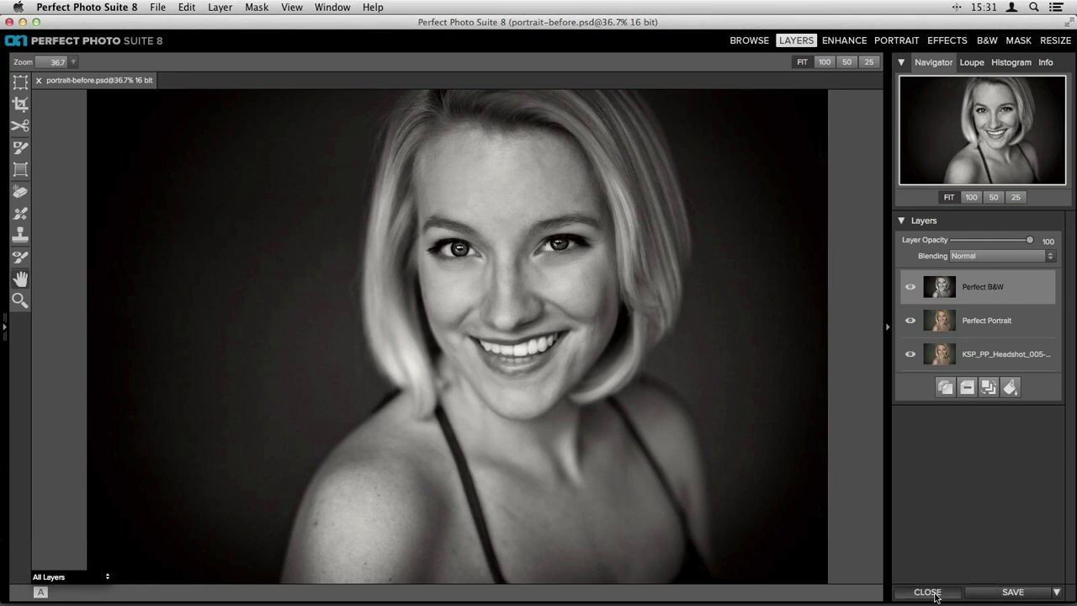
mouse_move(644, 600)
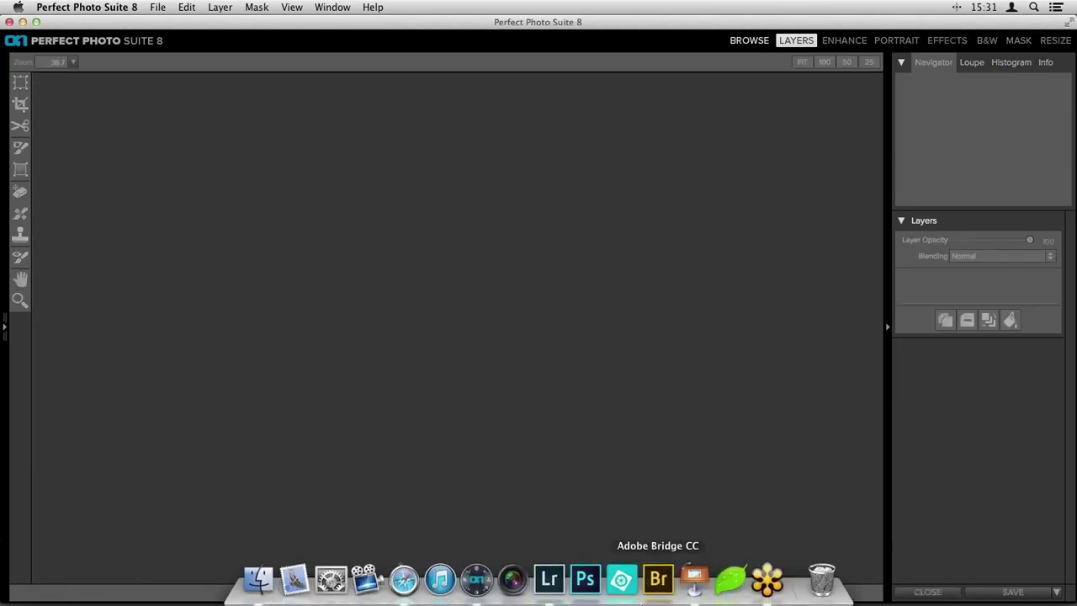
left_click(548, 580)
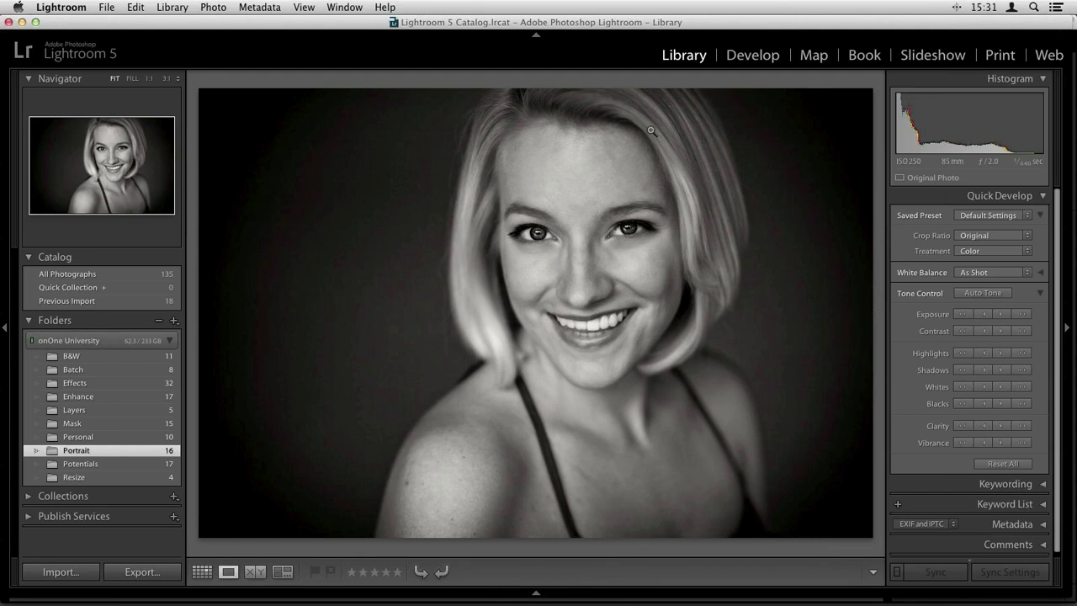
key("g")
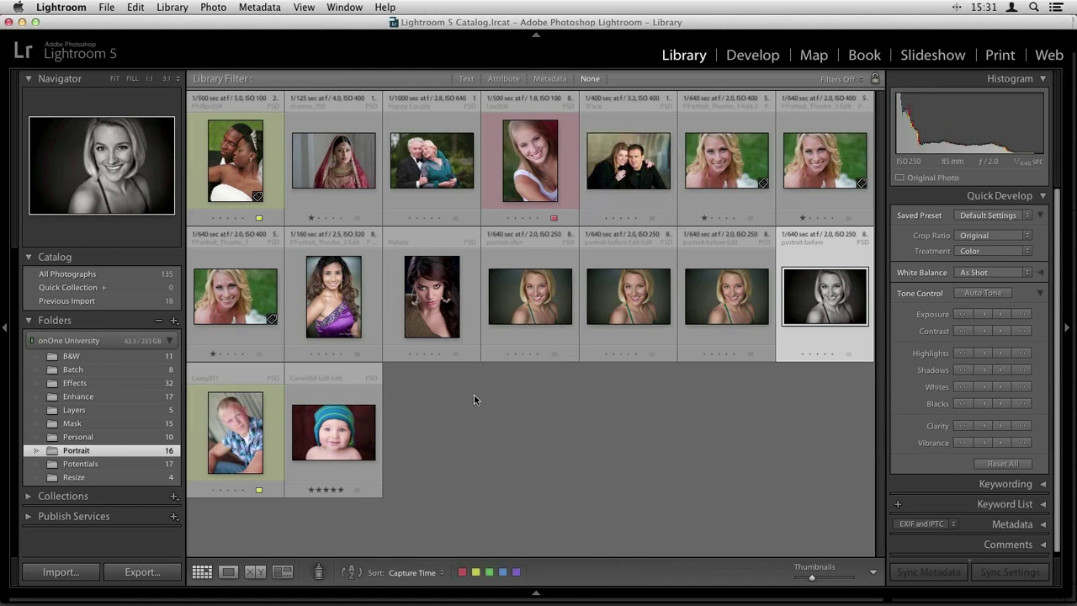
left_click(128, 408)
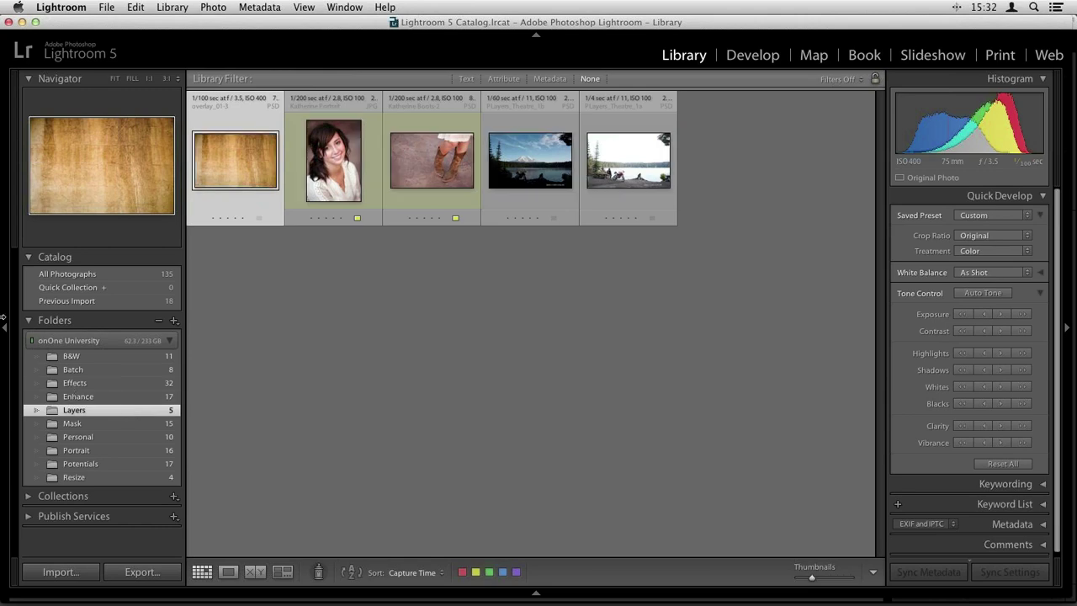
View the texture, portrait and boots photos one by one at large size, and return to the thumbnail grid.
double_click(256, 177)
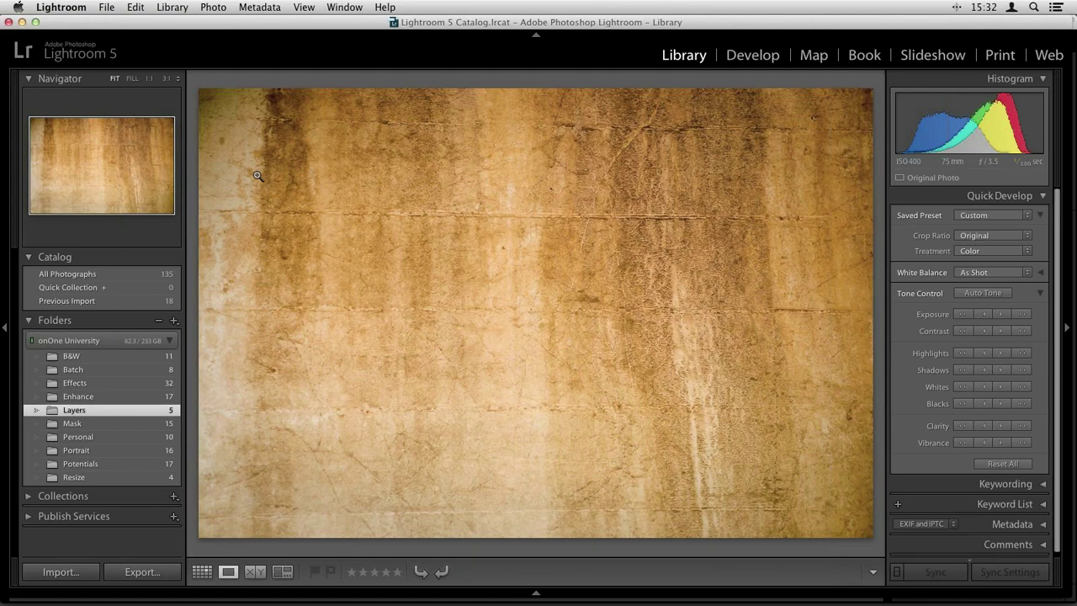
key("Right")
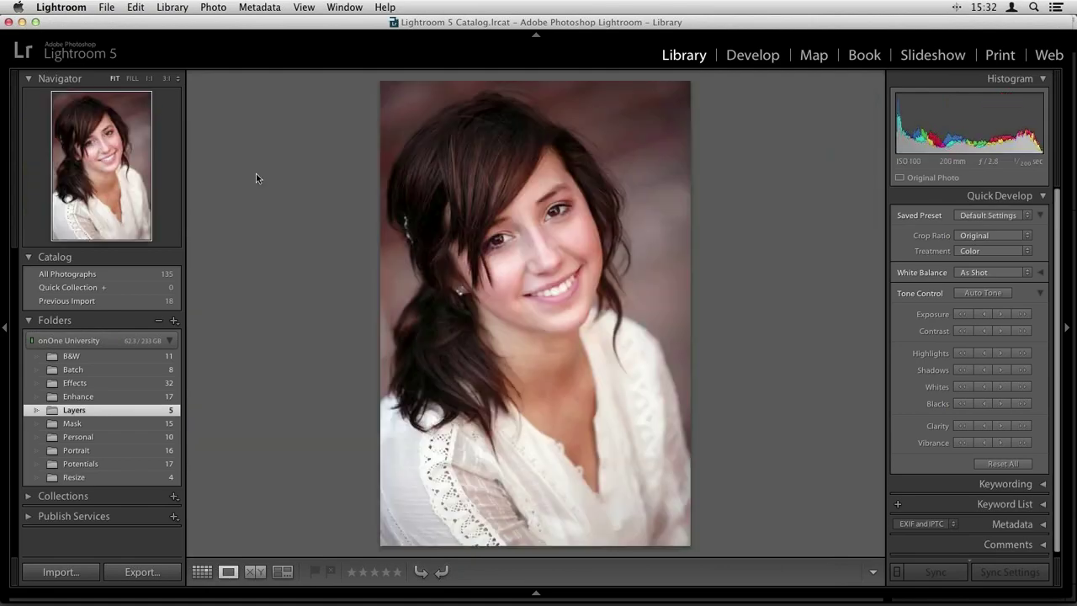
key("Right")
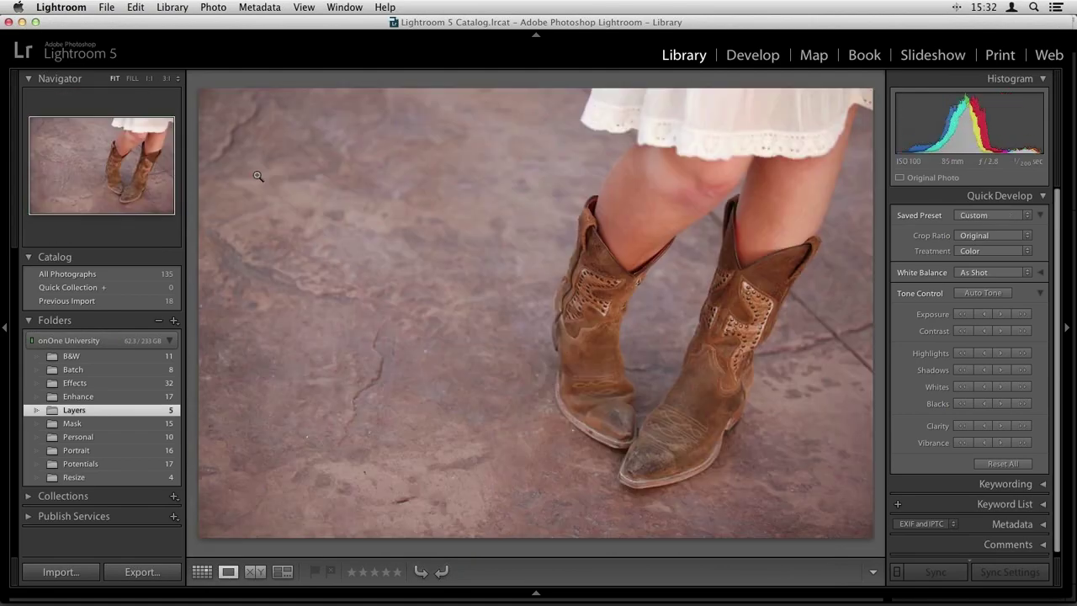
key("Left")
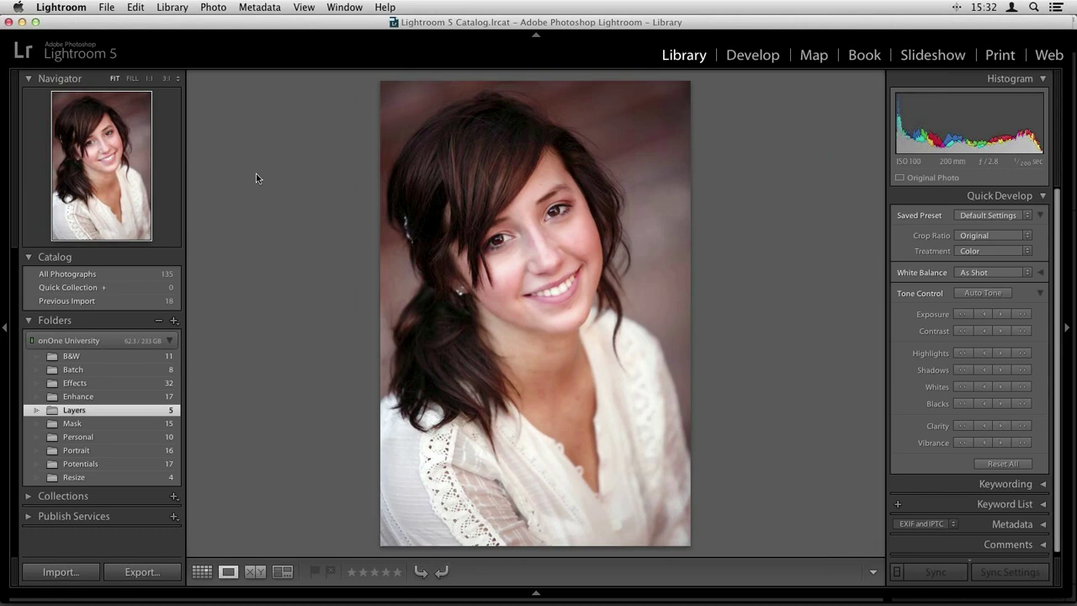
key("g")
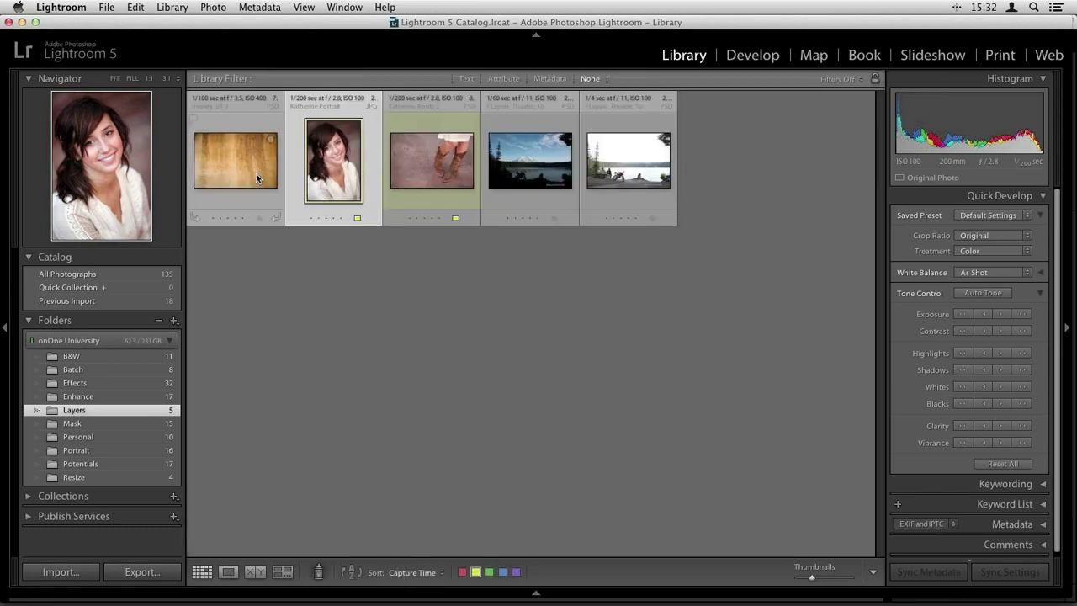
Select the texture, portrait and boots photos together and send them to Perfect Layers 8.
left_click(413, 156)
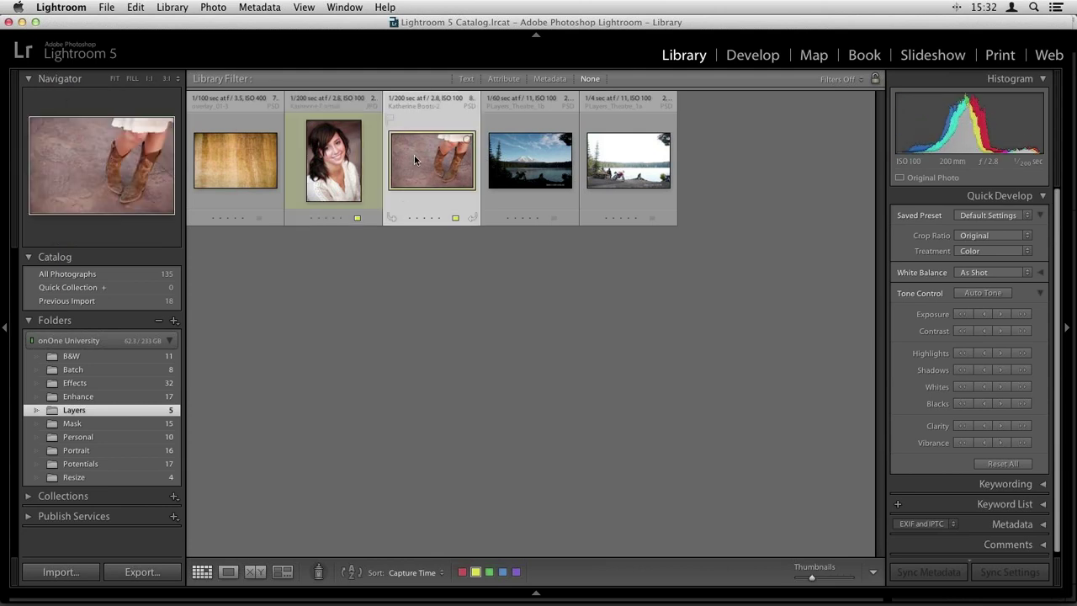
left_click(259, 158, "shift")
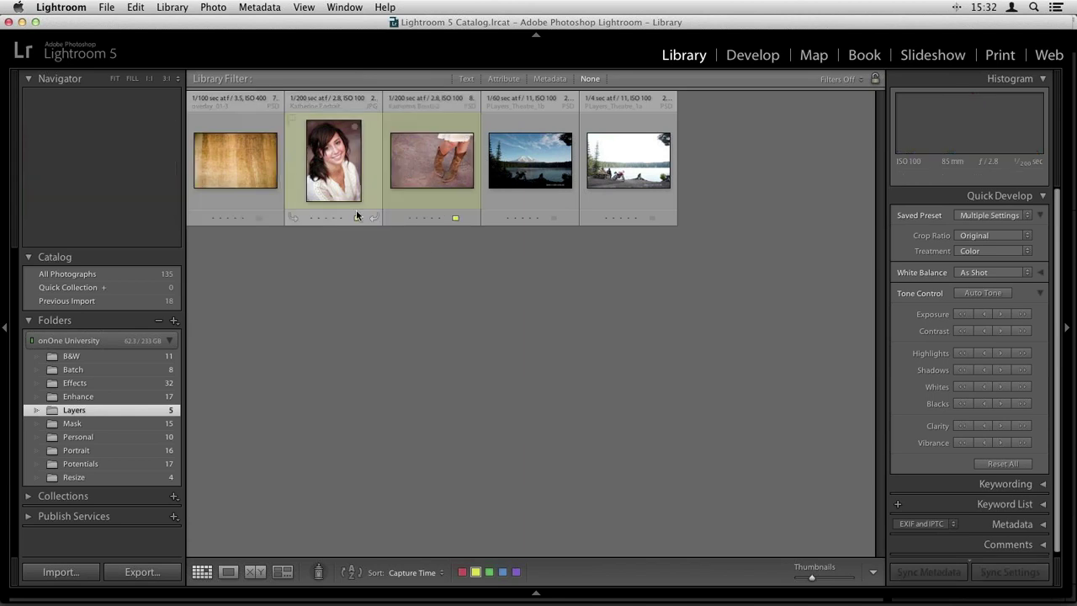
left_click(244, 169)
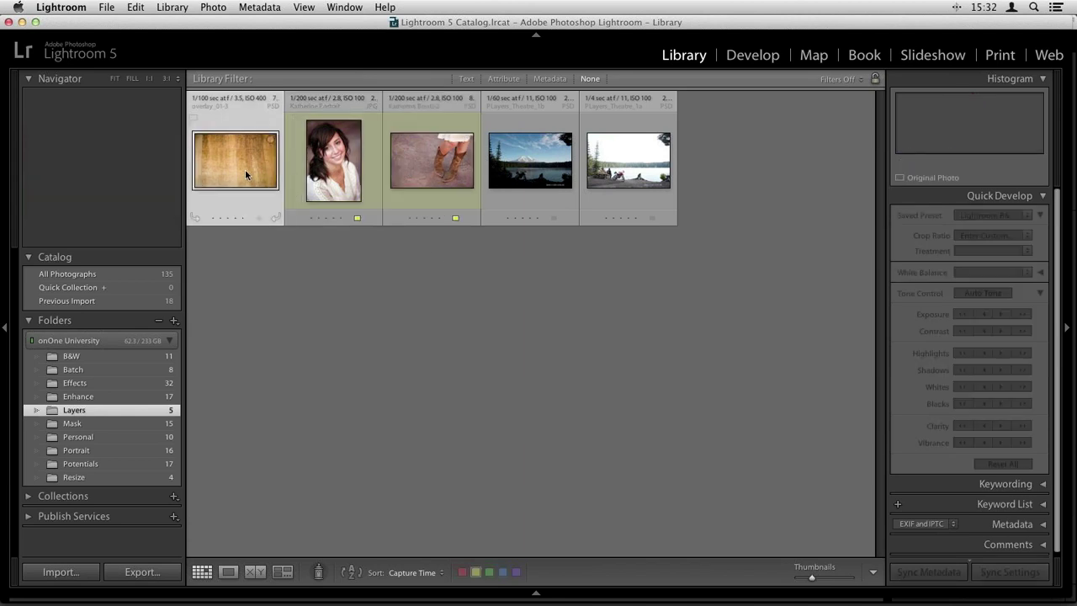
left_click(445, 165, "shift")
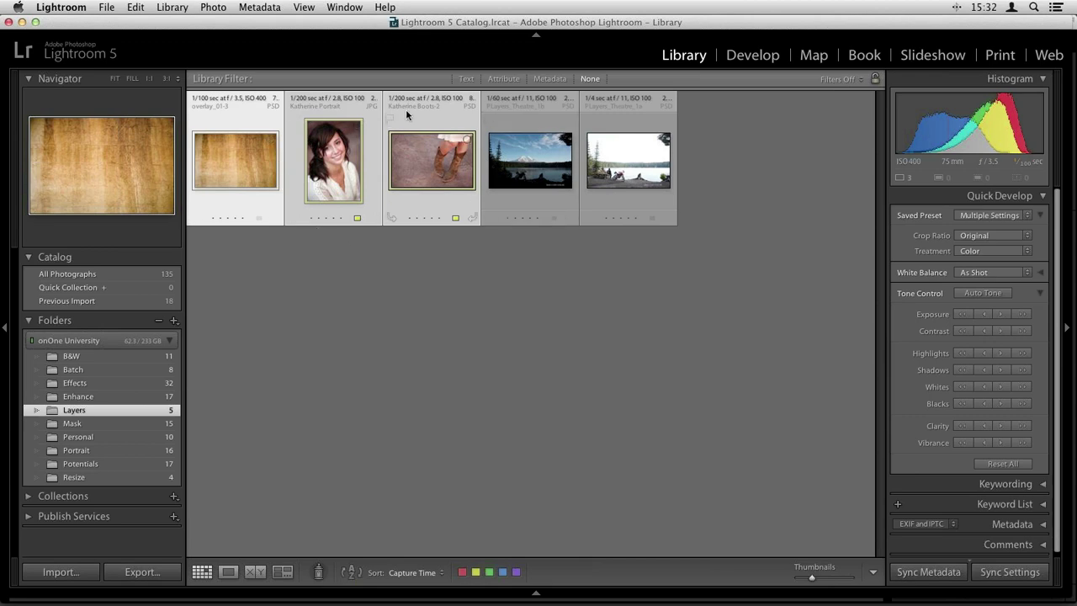
left_click(433, 150)
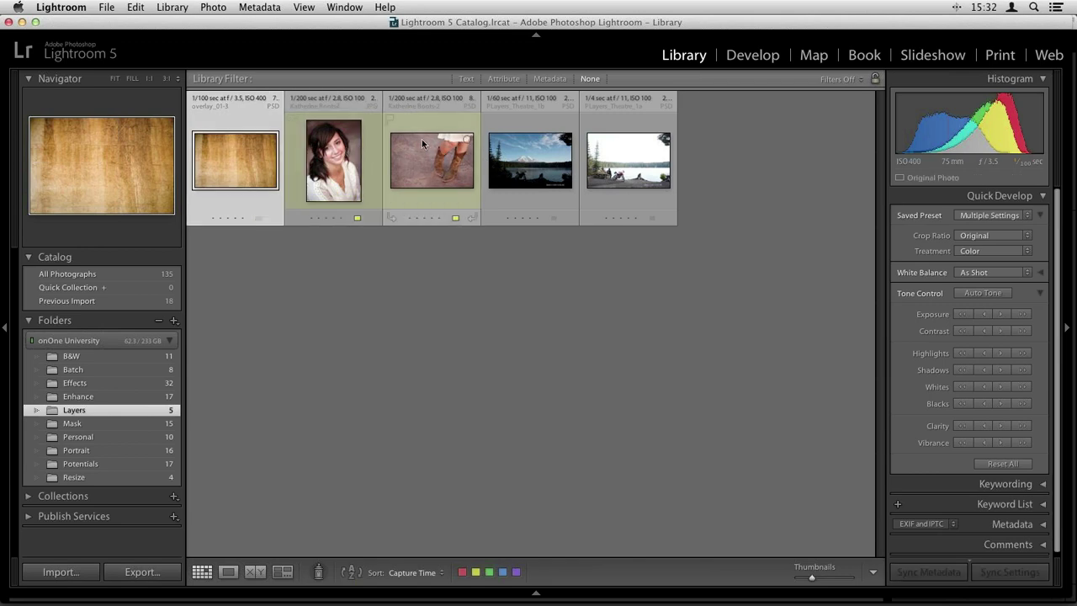
left_click(345, 155, "super")
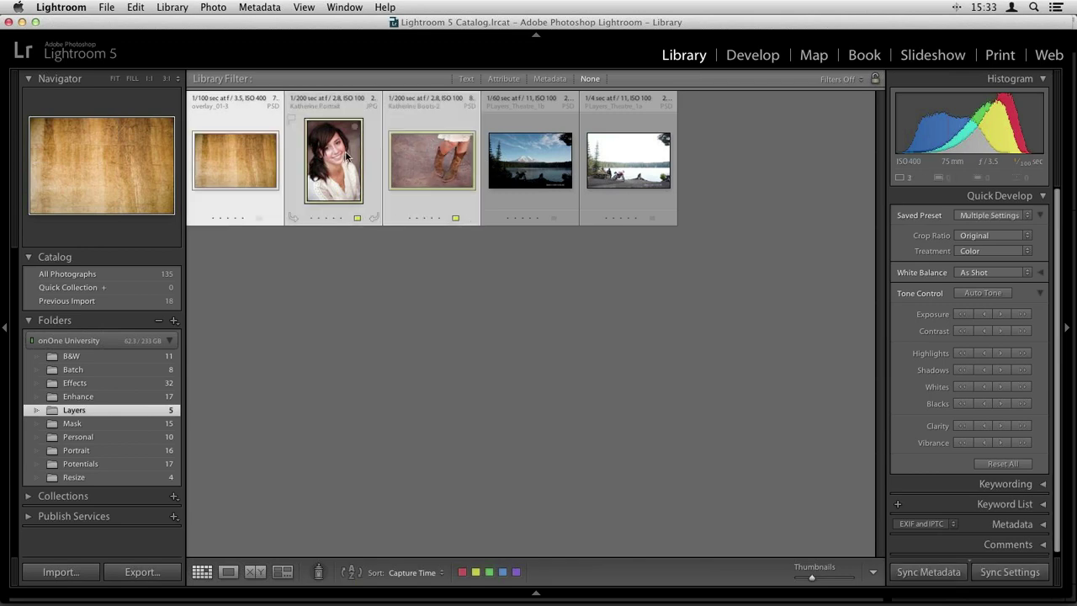
left_click(108, 7)
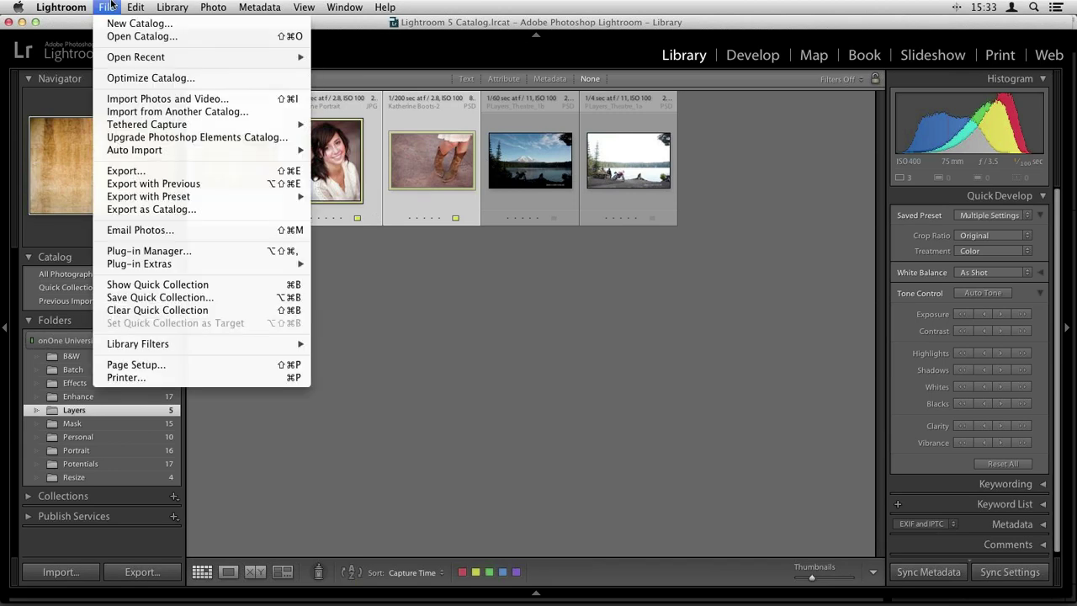
mouse_move(256, 264)
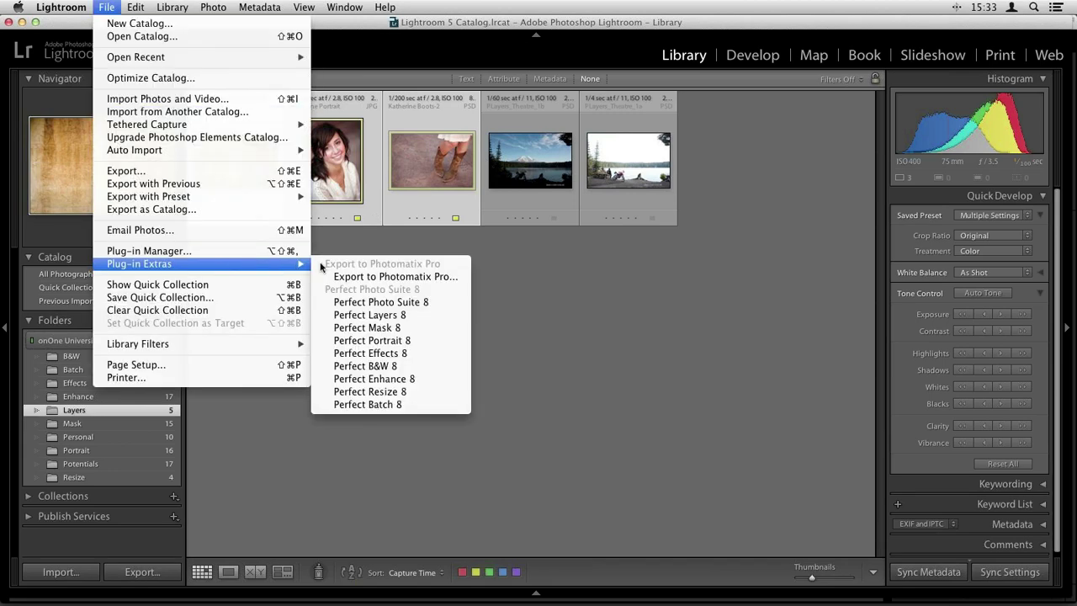
left_click(385, 314)
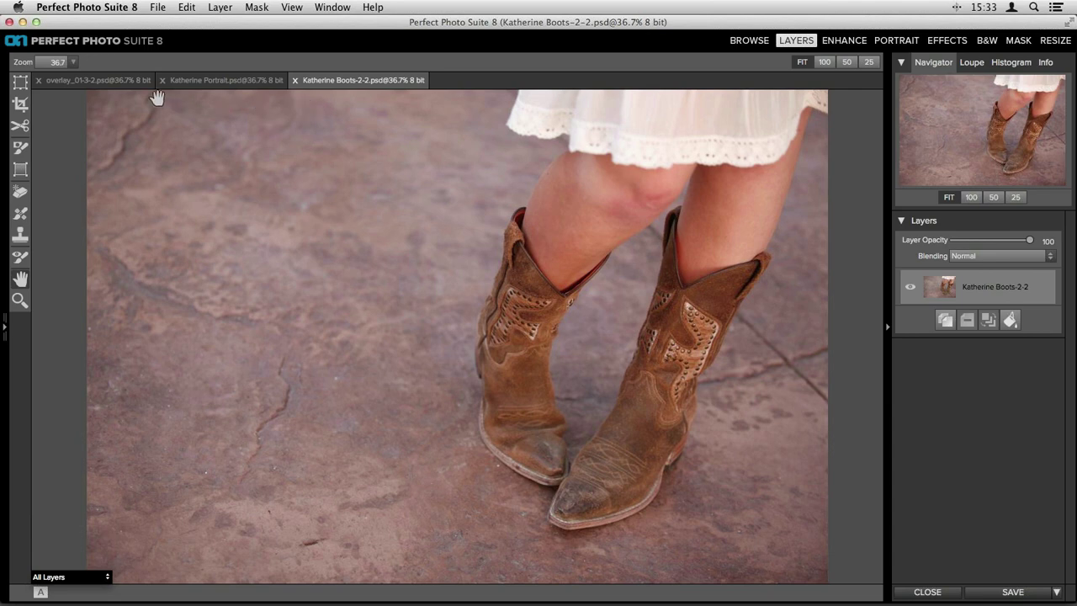
Copy the layer of the overlay_01-3-2 texture document and paste it above the photo in the boots document.
left_click(85, 83)
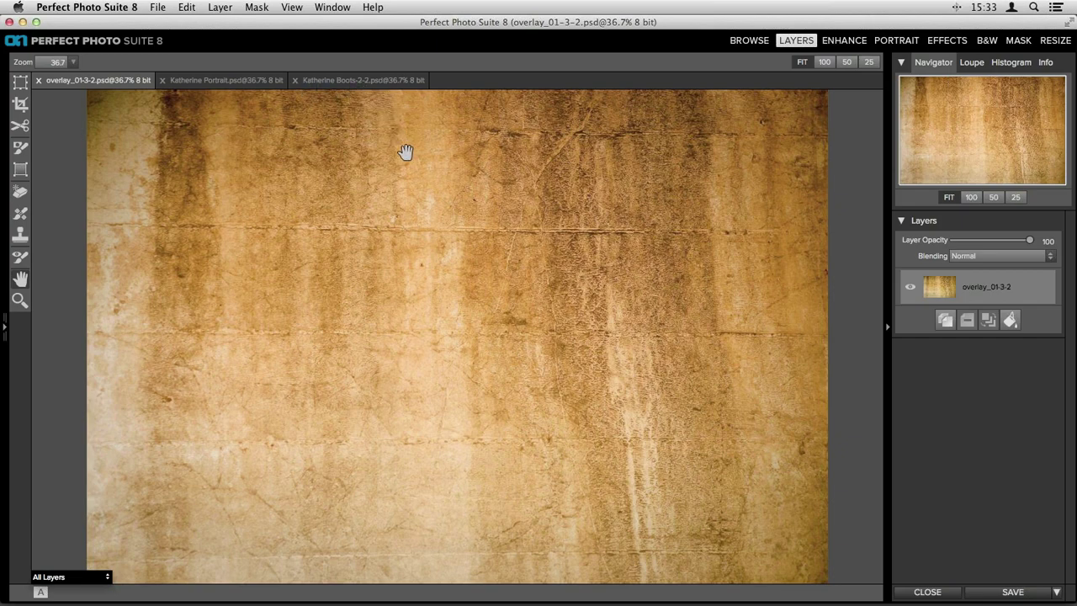
left_click(186, 7)
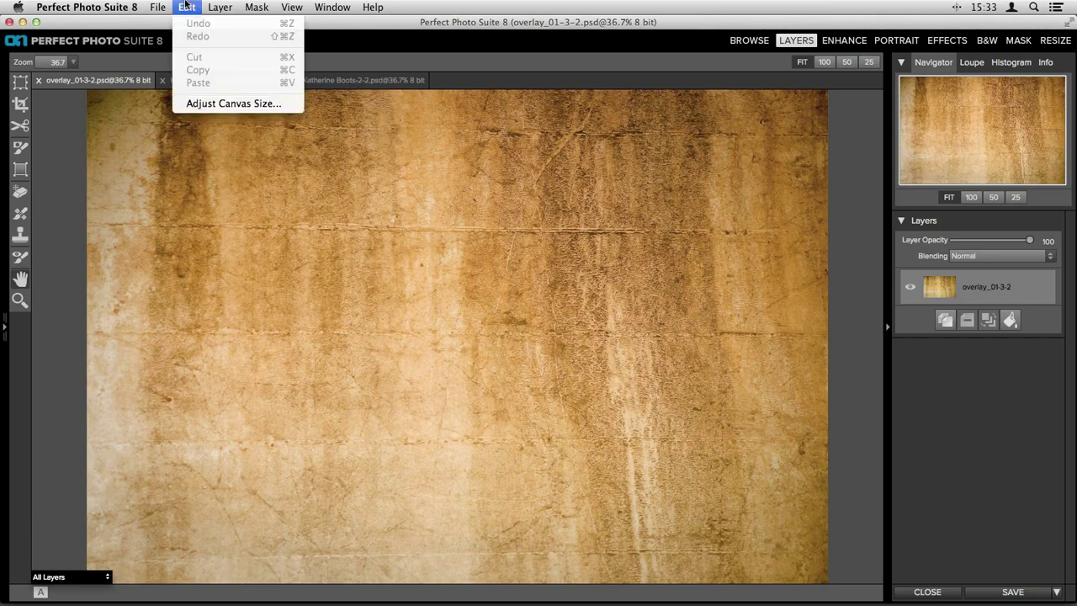
mouse_move(212, 6)
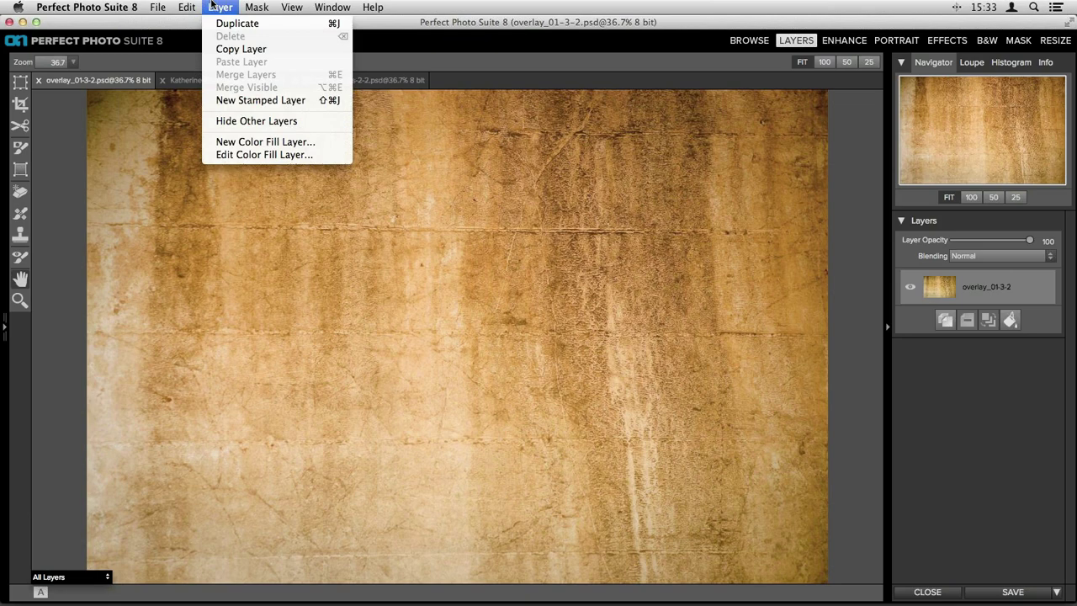
left_click(249, 50)
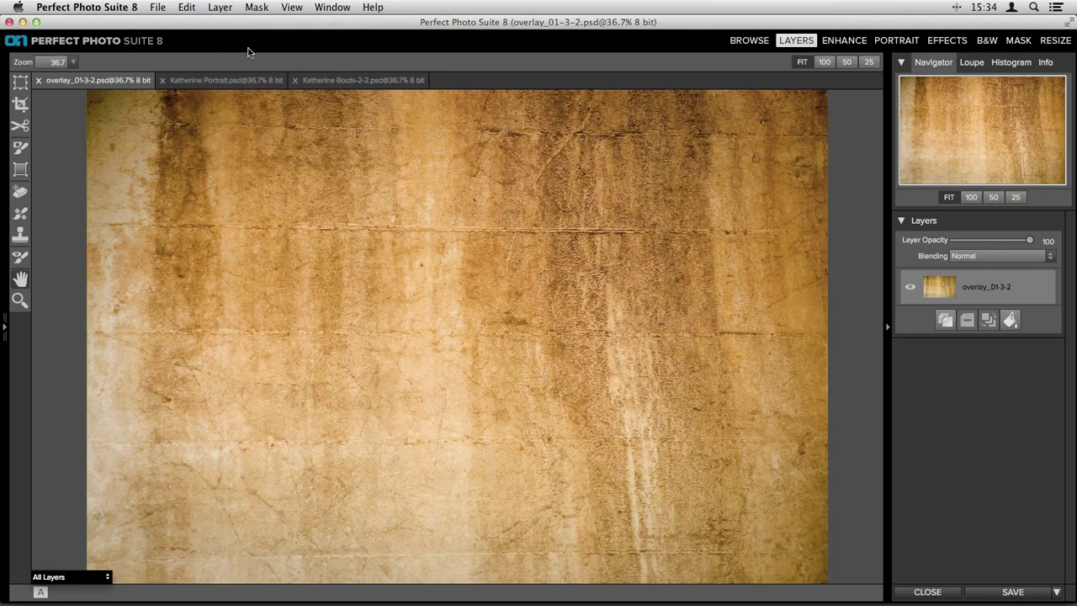
left_click(354, 81)
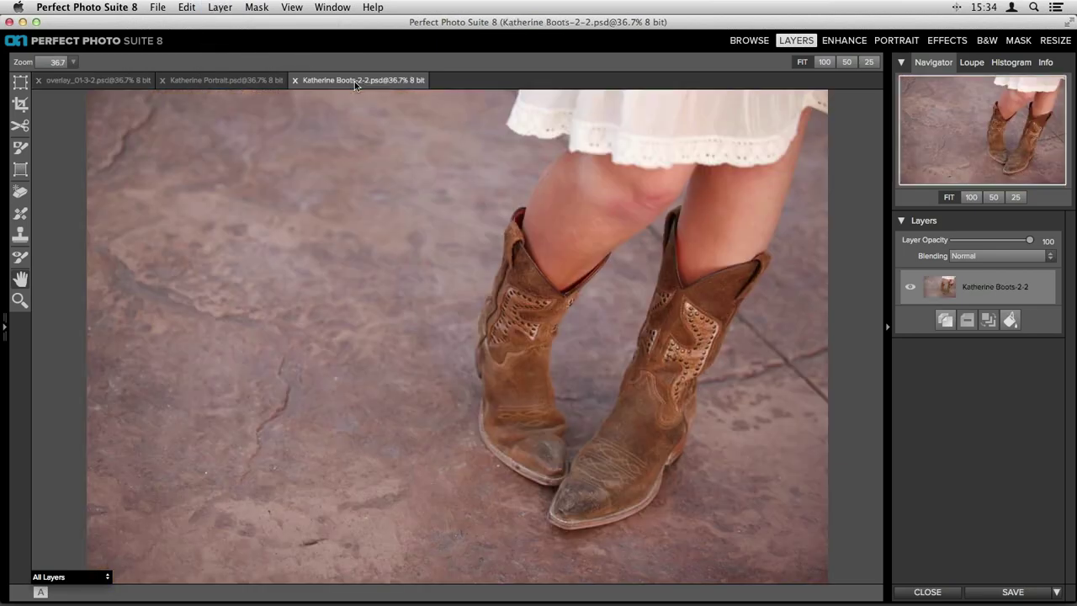
left_click(220, 7)
left_click(253, 62)
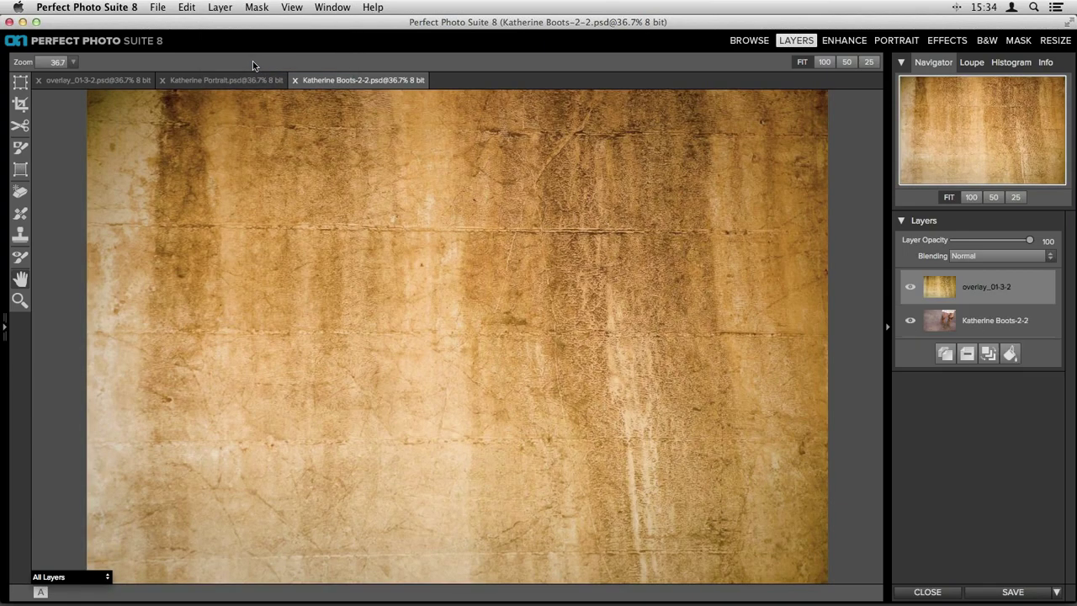
left_click(225, 5)
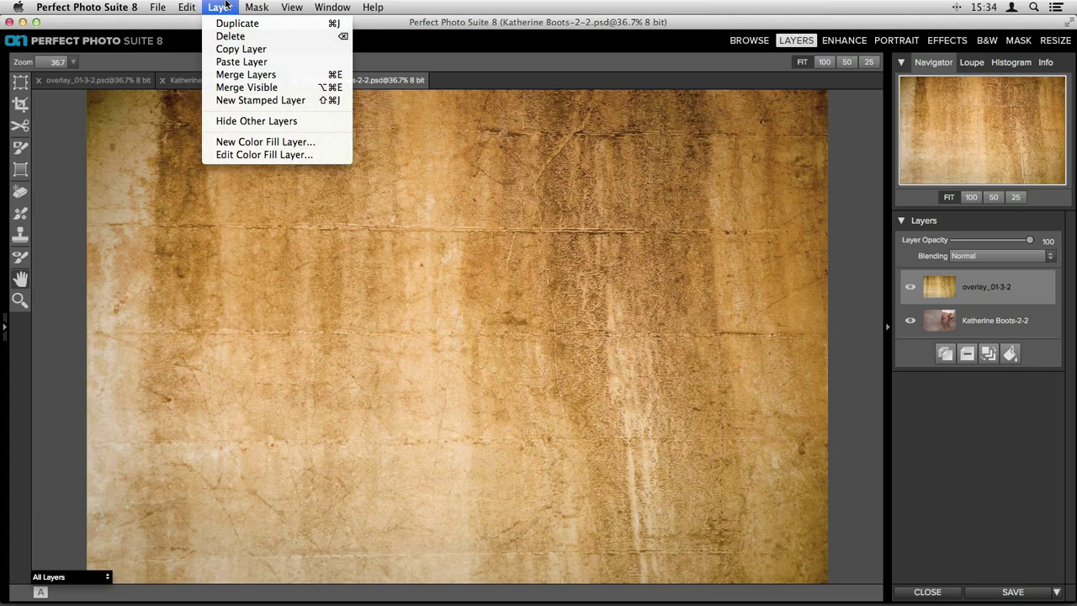
left_click(235, 47)
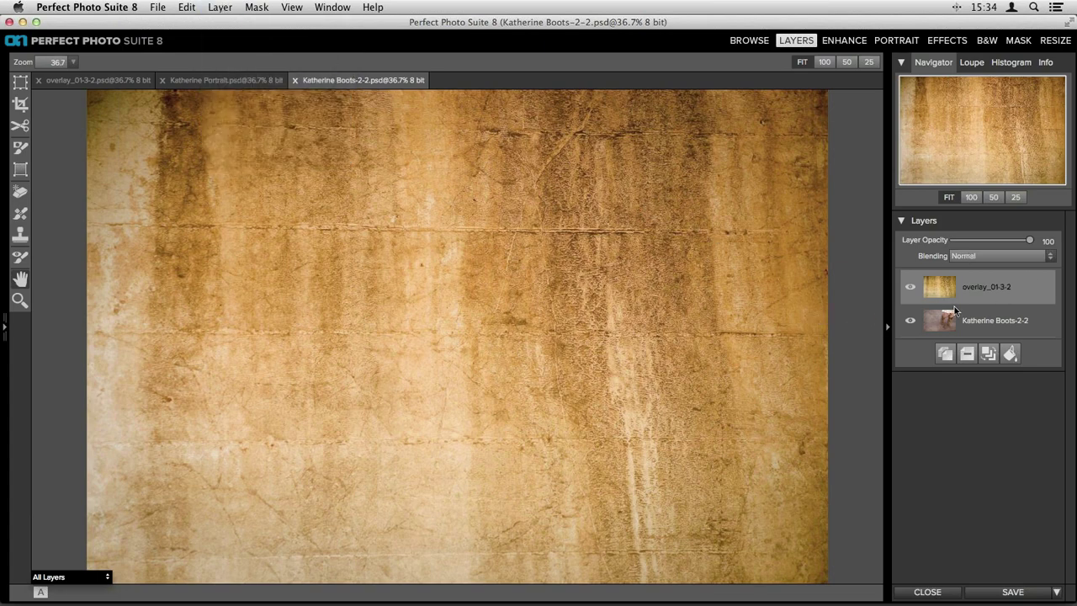
Check the boots photo beneath the texture layer, and set the texture to Overlay blending at 75 opacity.
left_click(912, 286)
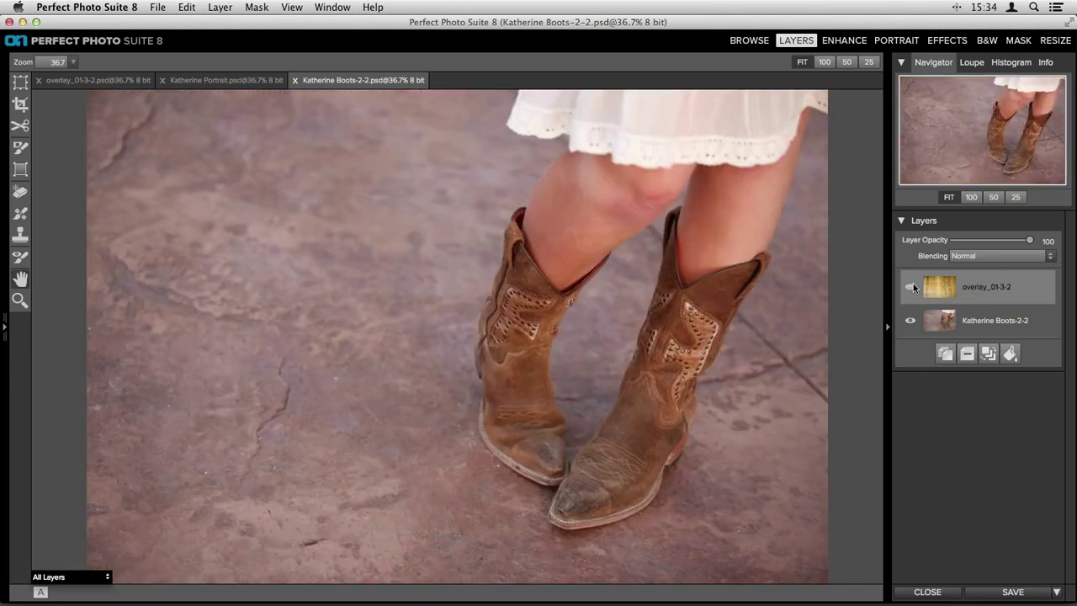
left_click(911, 286)
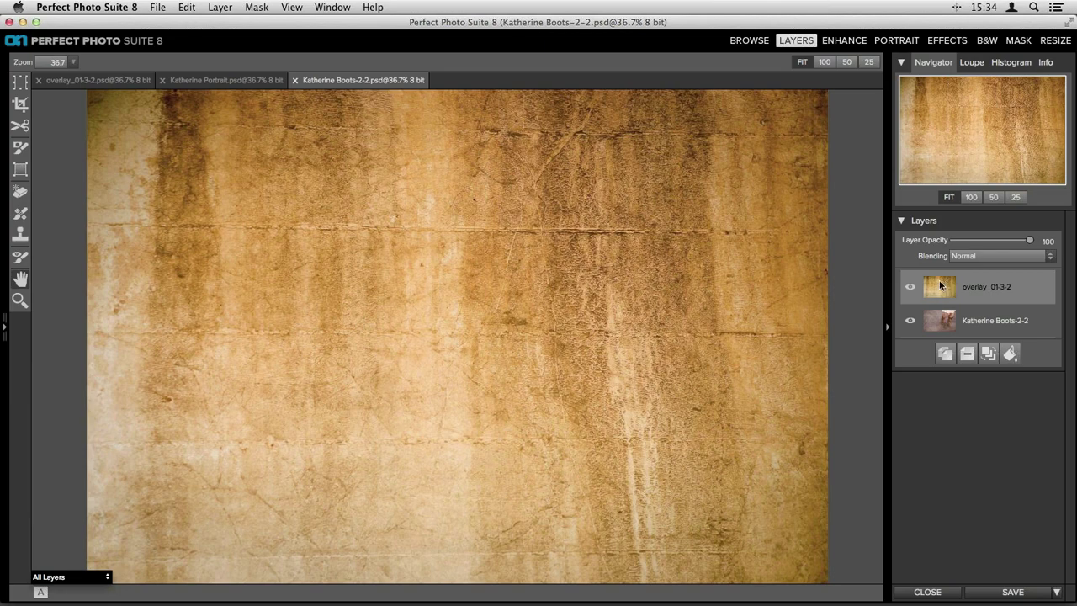
left_click(962, 257)
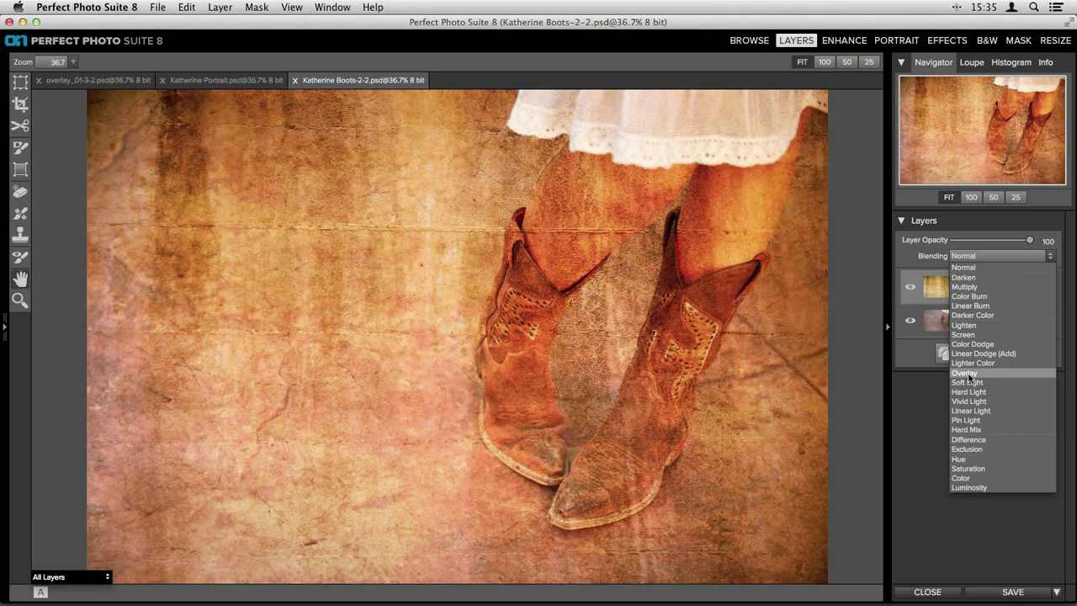
left_click(970, 377)
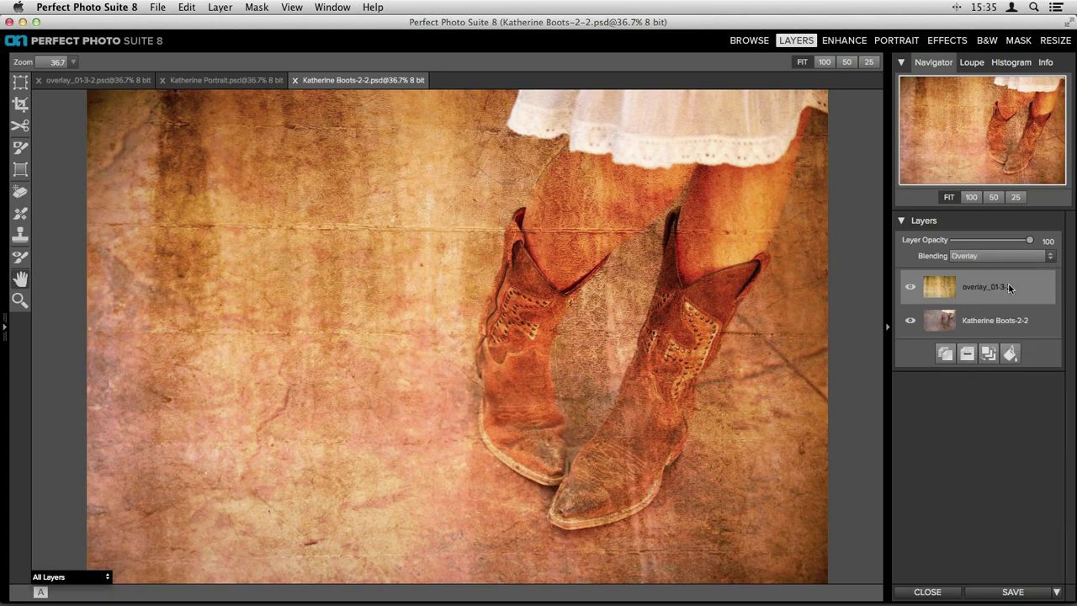
mouse_move(1027, 241)
left_mouse_down()
mouse_move(970, 242)
mouse_move(1027, 241)
mouse_move(1024, 254)
mouse_move(1010, 250)
left_mouse_up()
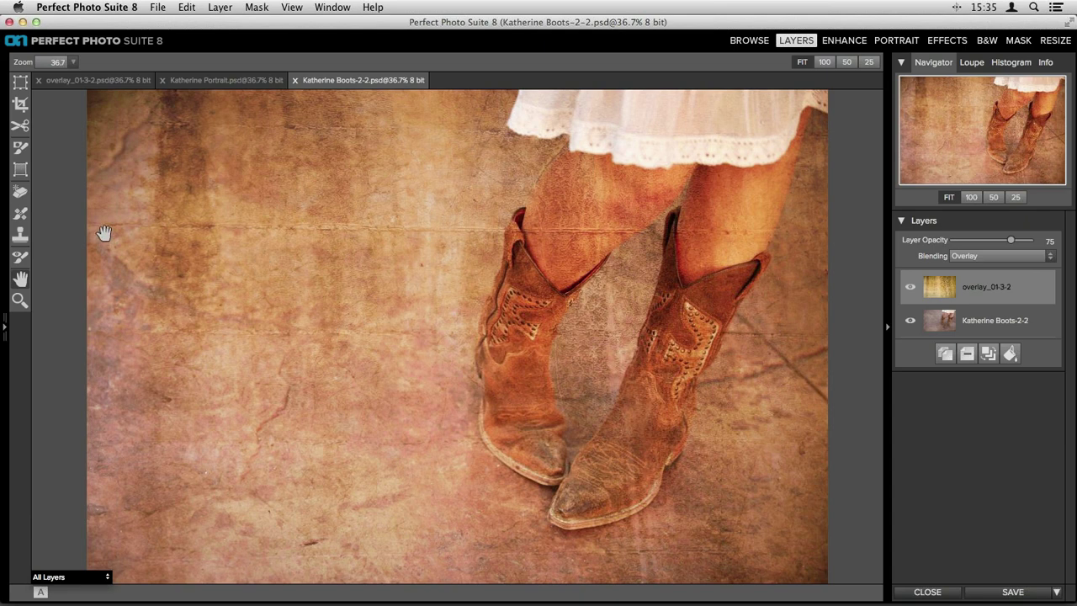
Paint the texture off the white dress with the masking brush in Paint Out mode, using Perfect Brush at size 200.
left_click(23, 145)
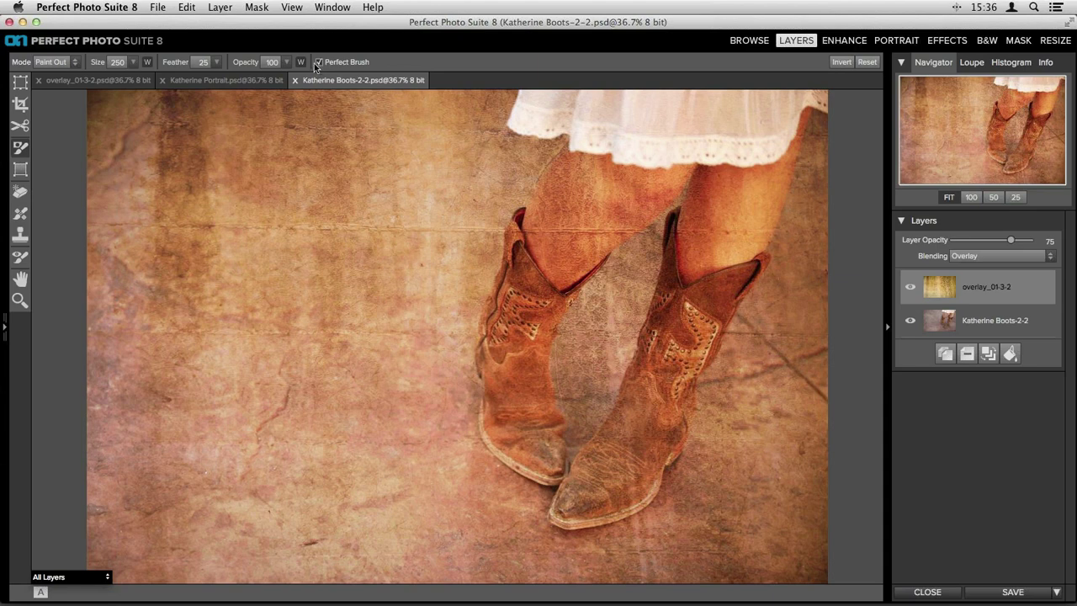
left_click(75, 61)
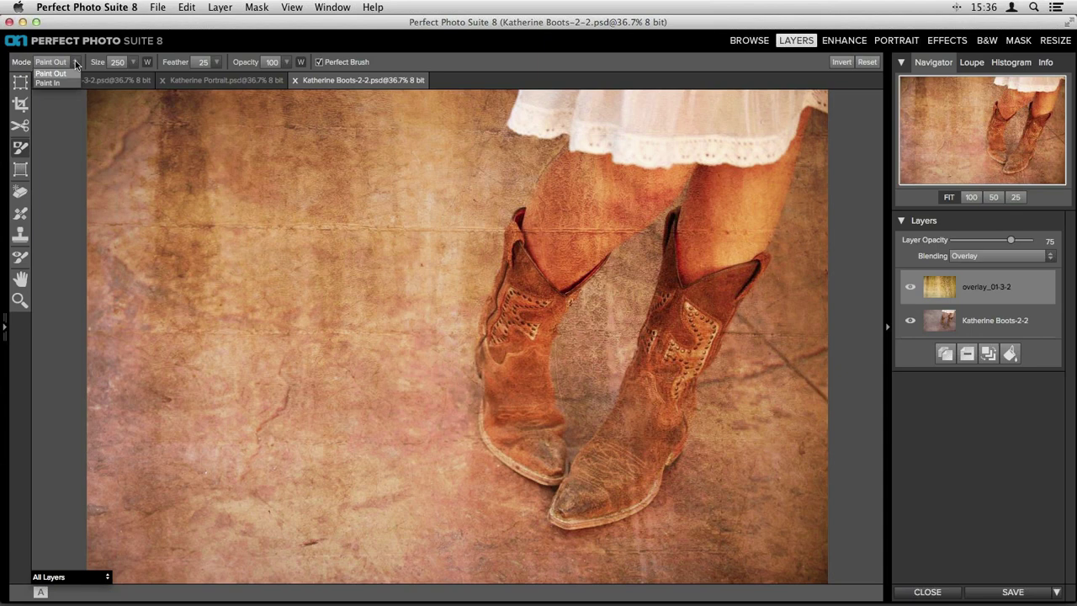
left_click(75, 60)
key("bracketleft")
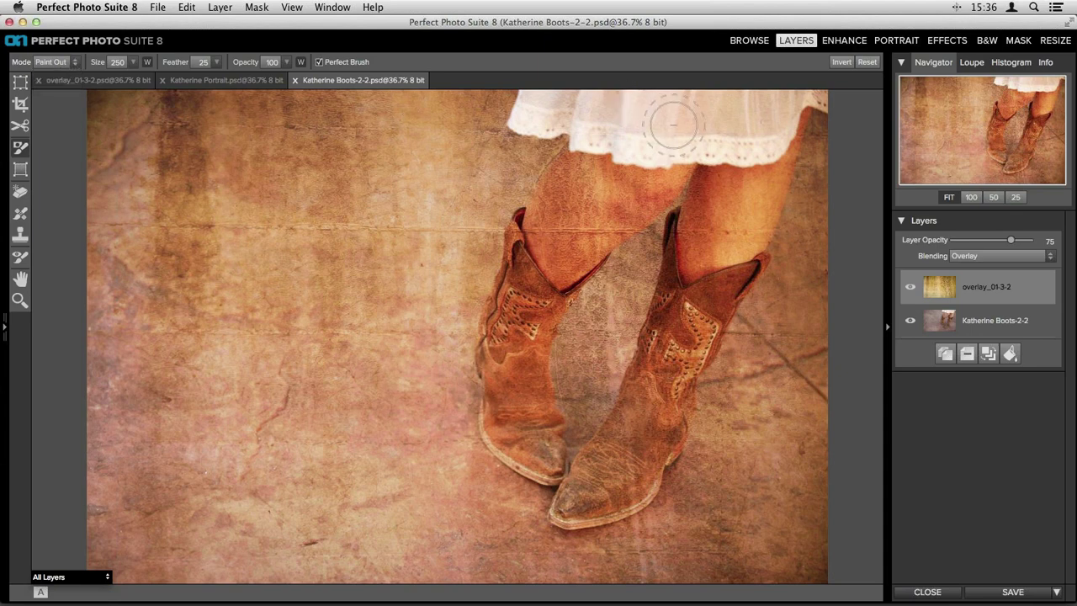
mouse_move(683, 123)
left_mouse_down()
mouse_move(636, 110)
mouse_move(755, 103)
mouse_move(732, 123)
mouse_move(759, 137)
mouse_move(768, 109)
mouse_move(786, 98)
mouse_move(778, 132)
mouse_move(789, 99)
mouse_move(833, 95)
left_mouse_up()
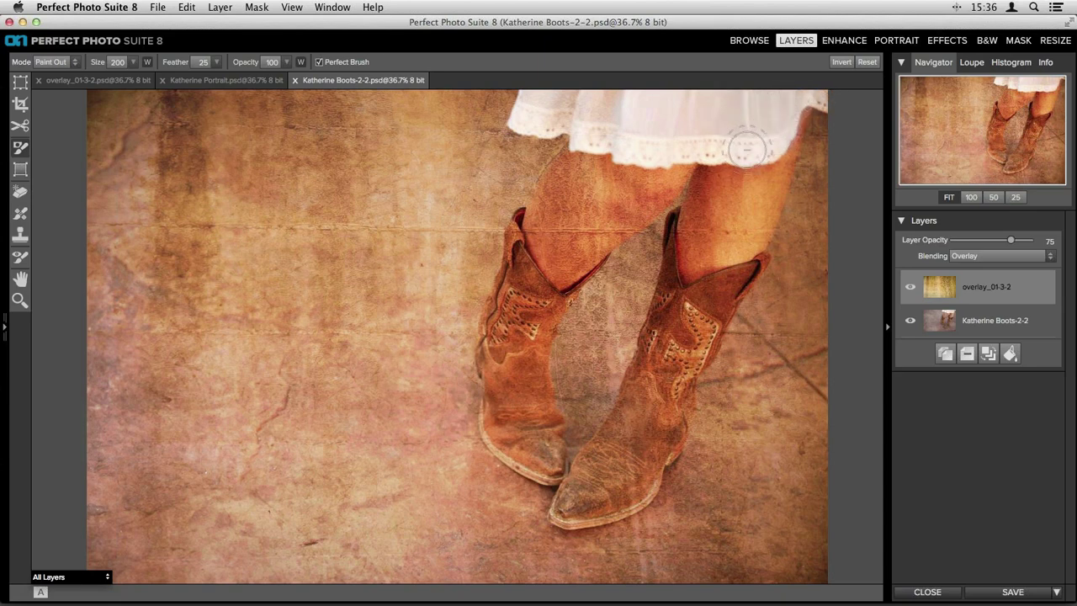
mouse_move(614, 130)
left_mouse_down()
mouse_move(581, 113)
mouse_move(609, 96)
mouse_move(536, 109)
mouse_move(587, 108)
mouse_move(593, 122)
mouse_move(695, 135)
mouse_move(711, 153)
mouse_move(702, 232)
mouse_move(720, 235)
mouse_move(747, 177)
mouse_move(735, 239)
mouse_move(788, 118)
mouse_move(758, 214)
mouse_move(691, 267)
mouse_move(687, 218)
mouse_move(695, 262)
mouse_move(733, 181)
mouse_move(755, 193)
mouse_move(731, 144)
mouse_move(785, 154)
mouse_move(748, 118)
mouse_move(635, 112)
mouse_move(720, 97)
mouse_move(619, 108)
mouse_move(562, 98)
mouse_move(631, 126)
mouse_move(605, 125)
mouse_move(640, 127)
mouse_move(679, 162)
mouse_move(659, 147)
mouse_move(758, 147)
mouse_move(782, 98)
mouse_move(754, 99)
mouse_move(830, 101)
mouse_move(801, 101)
mouse_move(758, 150)
mouse_move(589, 138)
mouse_move(570, 120)
mouse_move(525, 121)
mouse_move(537, 103)
mouse_move(543, 123)
mouse_move(786, 127)
mouse_move(645, 195)
mouse_move(627, 133)
mouse_move(539, 129)
mouse_move(765, 110)
left_mouse_up()
Try painting the texture off the bent knee with the brush reduced to size 125, and undo the stroke.
key("bracketleft")
key("bracketleft")
key("bracketleft")
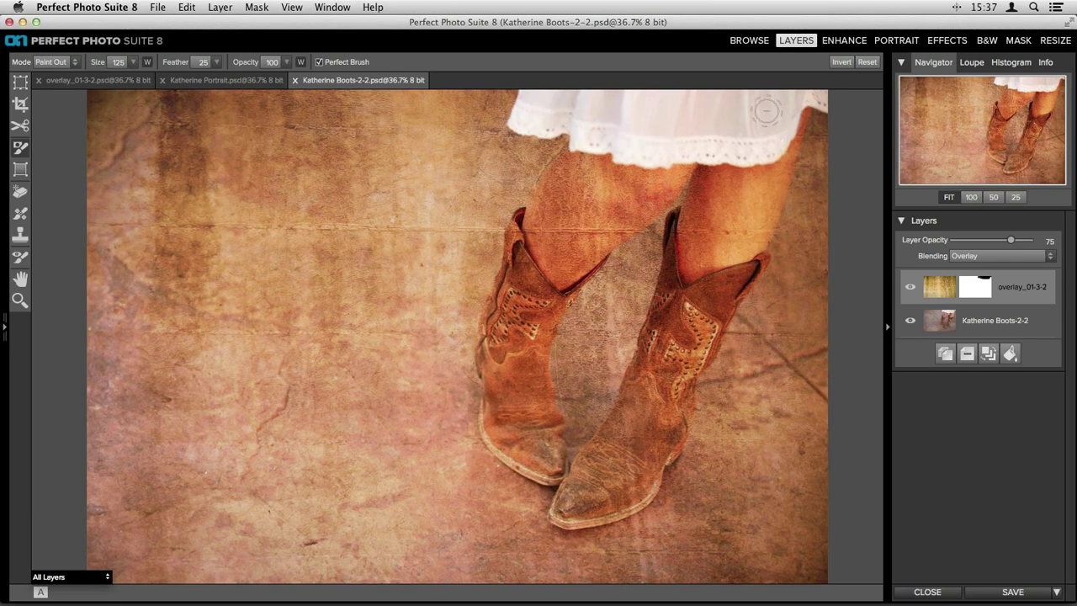
mouse_move(765, 110)
left_mouse_down()
mouse_move(738, 130)
mouse_move(756, 159)
mouse_move(703, 120)
mouse_move(646, 133)
mouse_move(650, 175)
mouse_move(613, 217)
mouse_move(669, 173)
mouse_move(604, 236)
left_mouse_up()
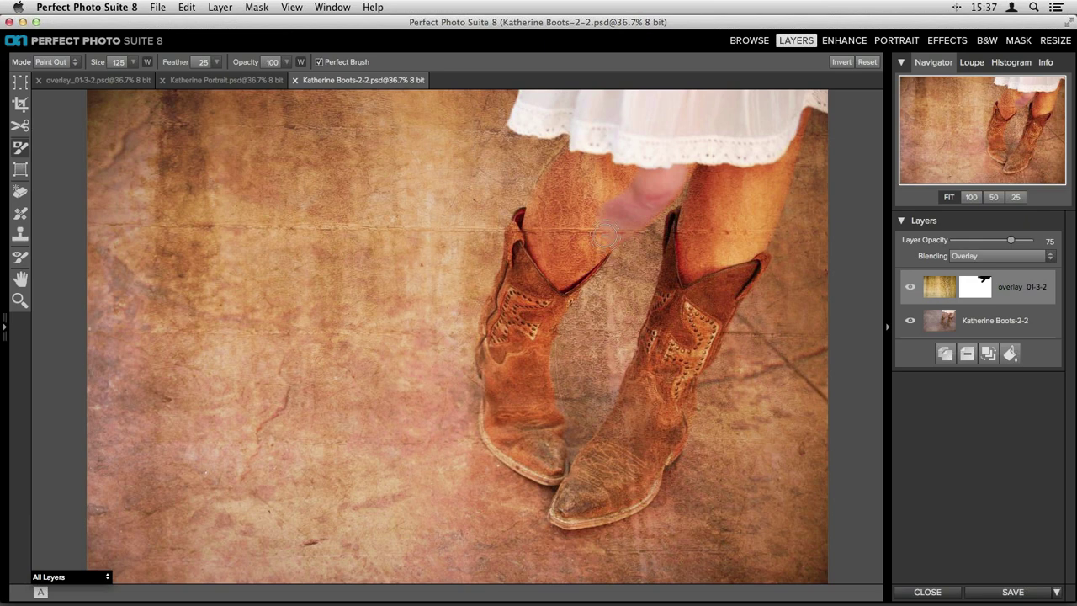
left_click(190, 6)
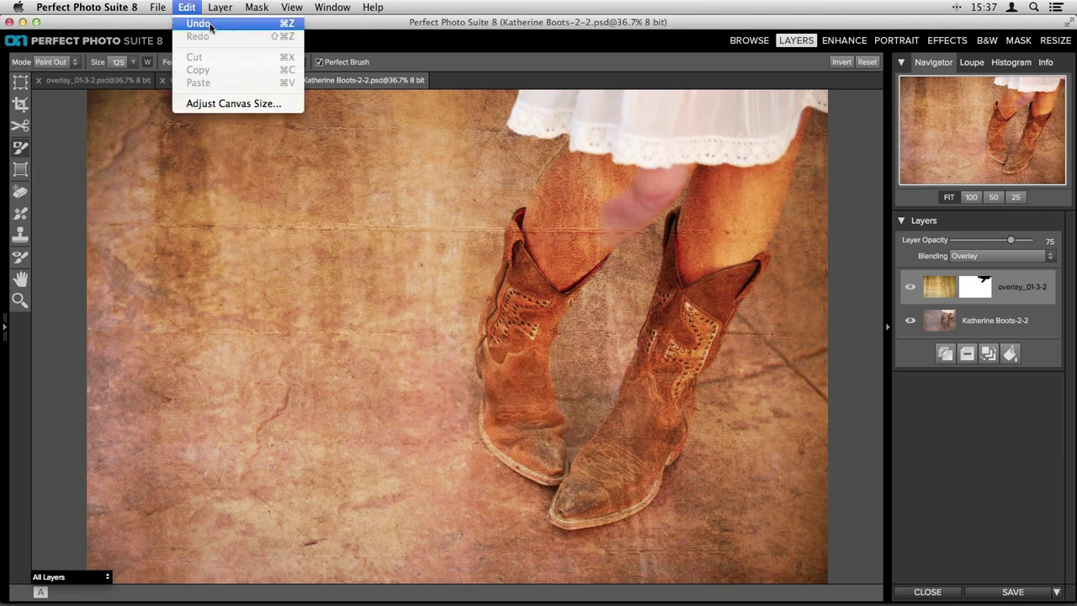
left_click(210, 28)
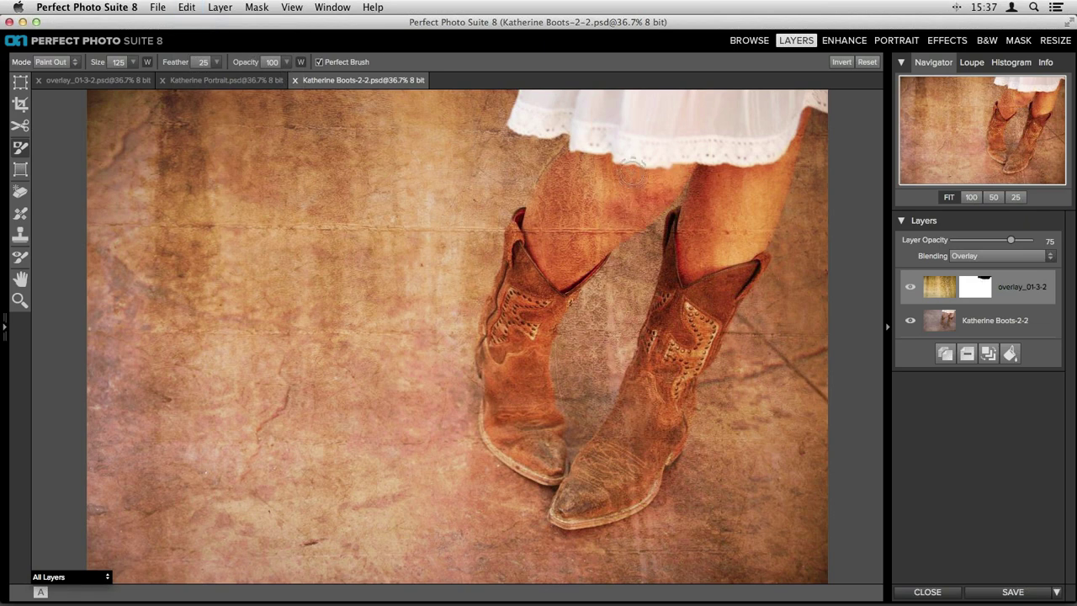
Try masking the texture off the bent leg and restoring part of it in Paint In mode, and undo these strokes.
mouse_move(597, 192)
left_mouse_down()
mouse_move(552, 259)
mouse_move(602, 139)
mouse_move(564, 164)
mouse_move(530, 222)
mouse_move(568, 281)
mouse_move(588, 206)
mouse_move(543, 226)
mouse_move(589, 214)
mouse_move(660, 164)
mouse_move(643, 207)
mouse_move(685, 173)
mouse_move(566, 278)
mouse_move(601, 227)
mouse_move(572, 274)
mouse_move(535, 244)
mouse_move(543, 172)
mouse_move(586, 144)
mouse_move(503, 192)
mouse_move(480, 238)
left_mouse_up()
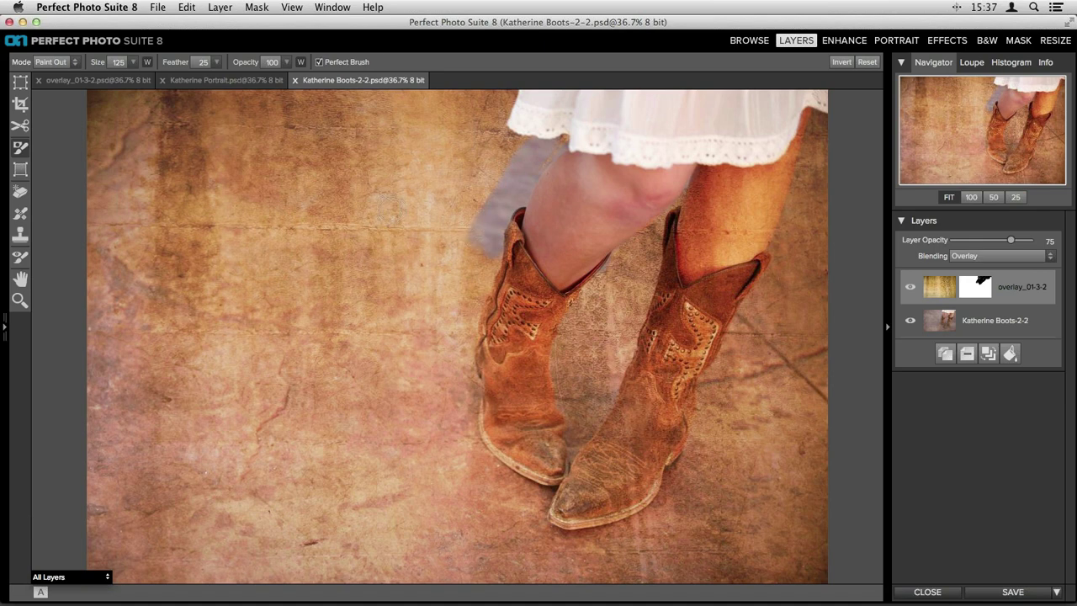
left_click(74, 63)
left_click(47, 83)
mouse_move(565, 239)
left_mouse_down()
mouse_move(546, 212)
mouse_move(537, 214)
mouse_move(571, 271)
mouse_move(530, 222)
mouse_move(561, 279)
mouse_move(529, 242)
mouse_move(499, 228)
mouse_move(480, 239)
mouse_move(519, 245)
left_mouse_up()
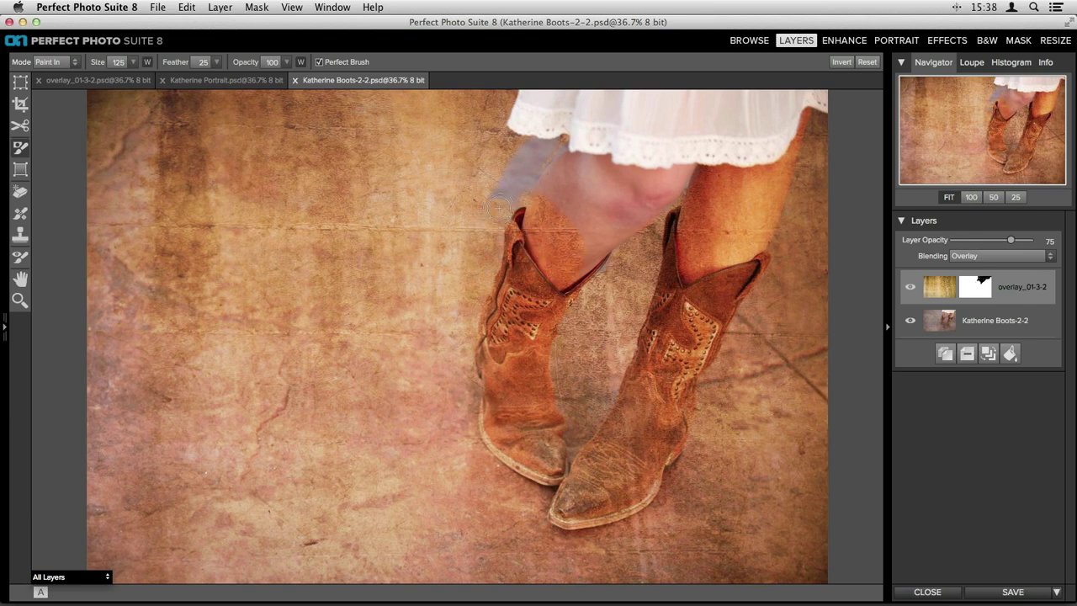
mouse_move(498, 206)
left_mouse_down()
mouse_move(535, 210)
mouse_move(497, 176)
mouse_move(540, 194)
mouse_move(518, 160)
mouse_move(564, 177)
left_mouse_up()
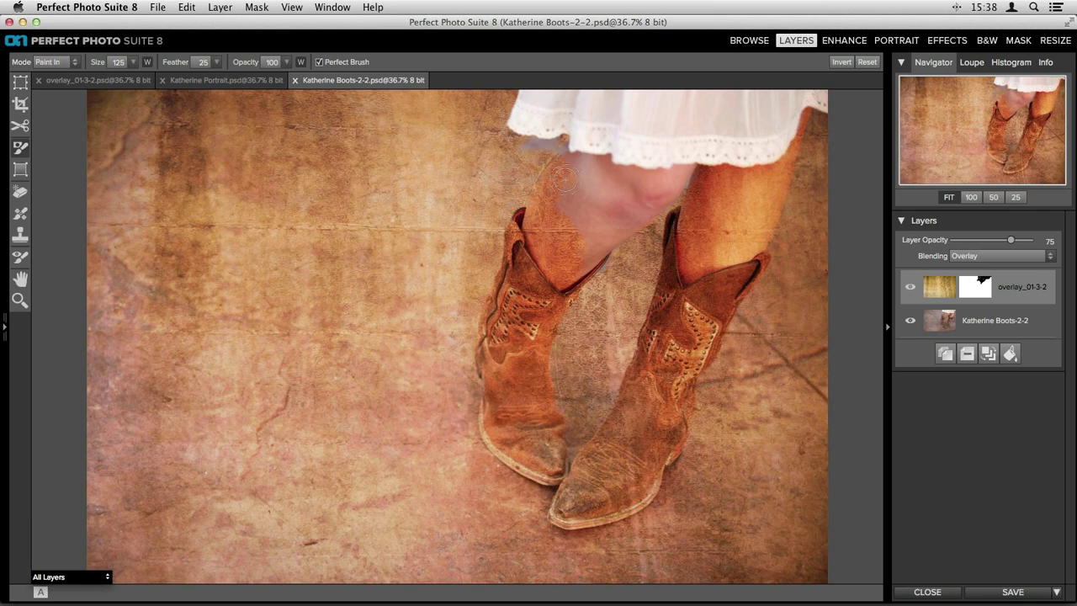
key("super+z")
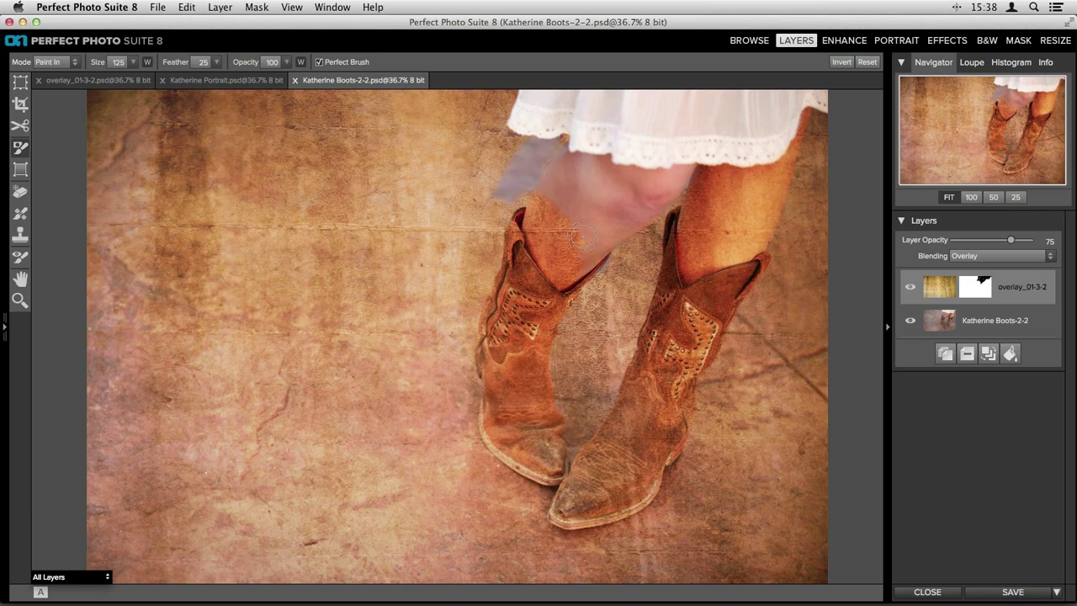
key("super+shift+z")
key("super+z")
key("super+shift+z")
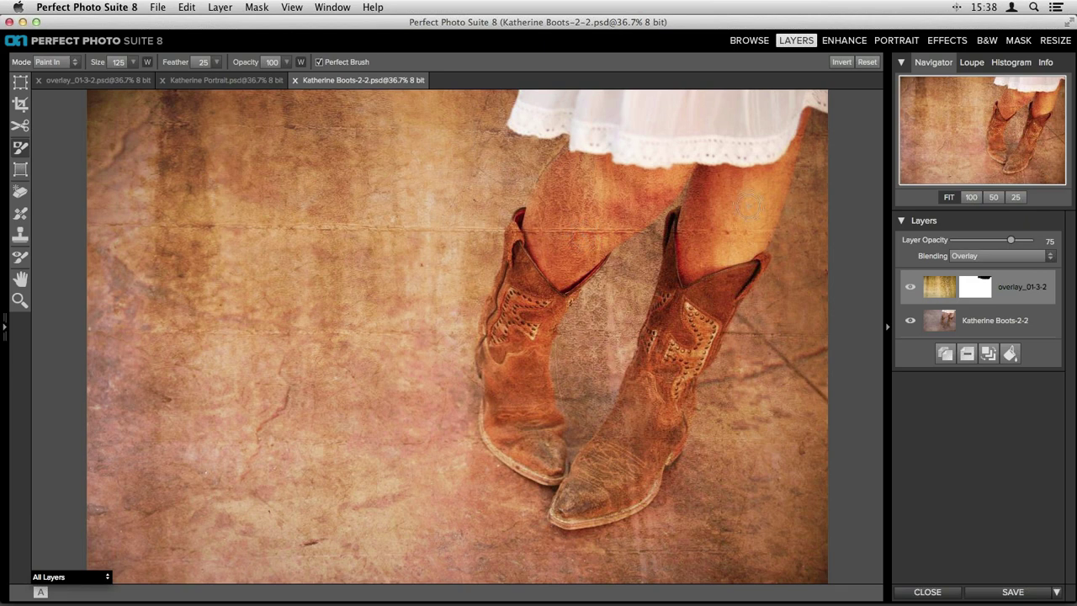
Reduce the opacity of the overlay_01-3-2 texture layer to 63.
left_click_drag(1016, 243, 1001, 244)
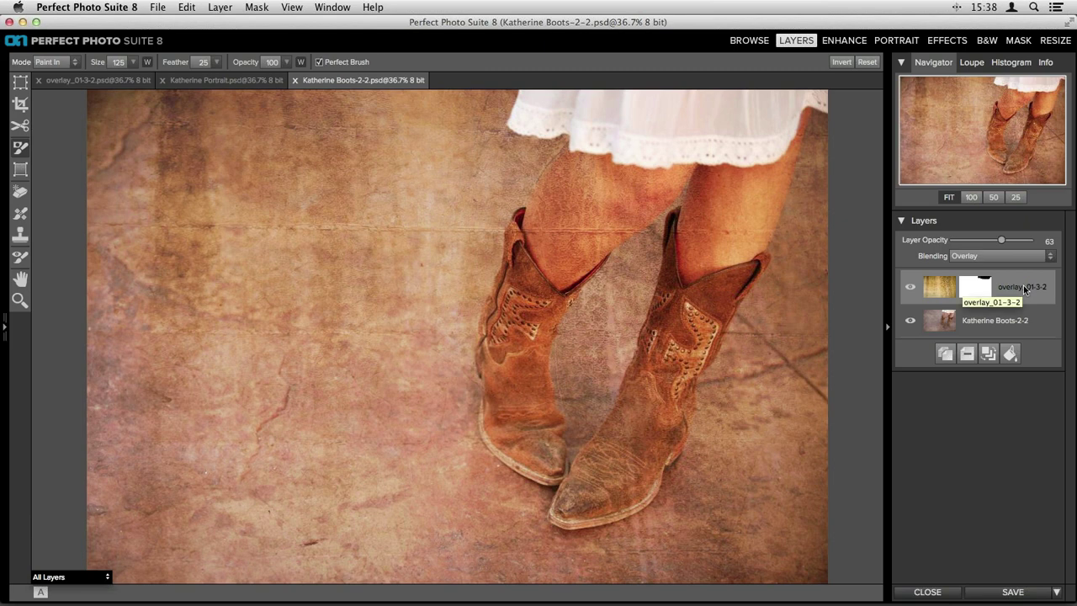
Copy the layer of the portrait document and paste it on top of the layers in the boots document.
left_click(237, 81)
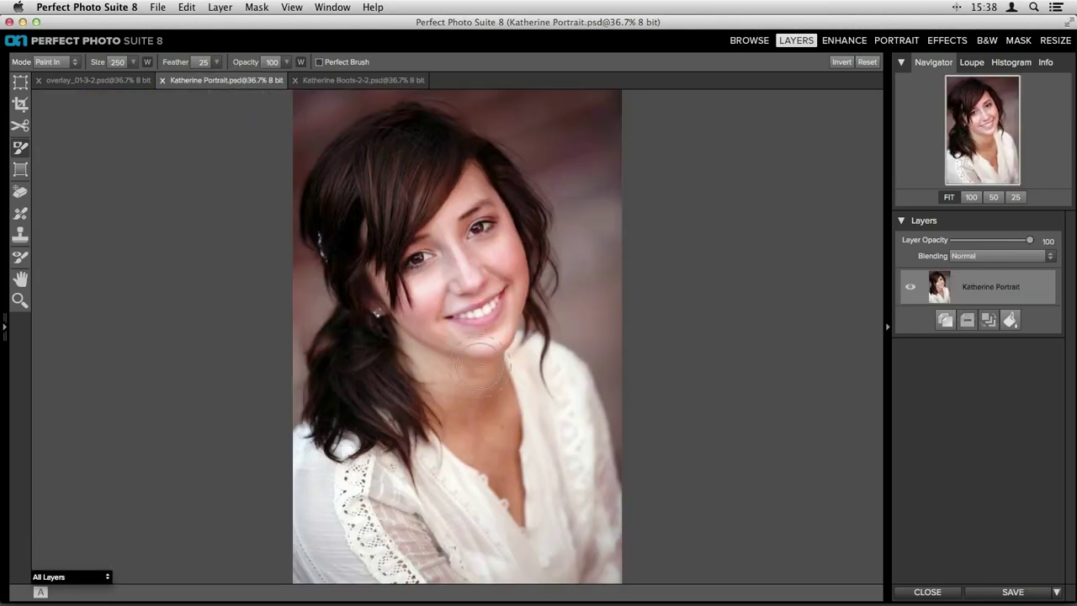
left_click(214, 7)
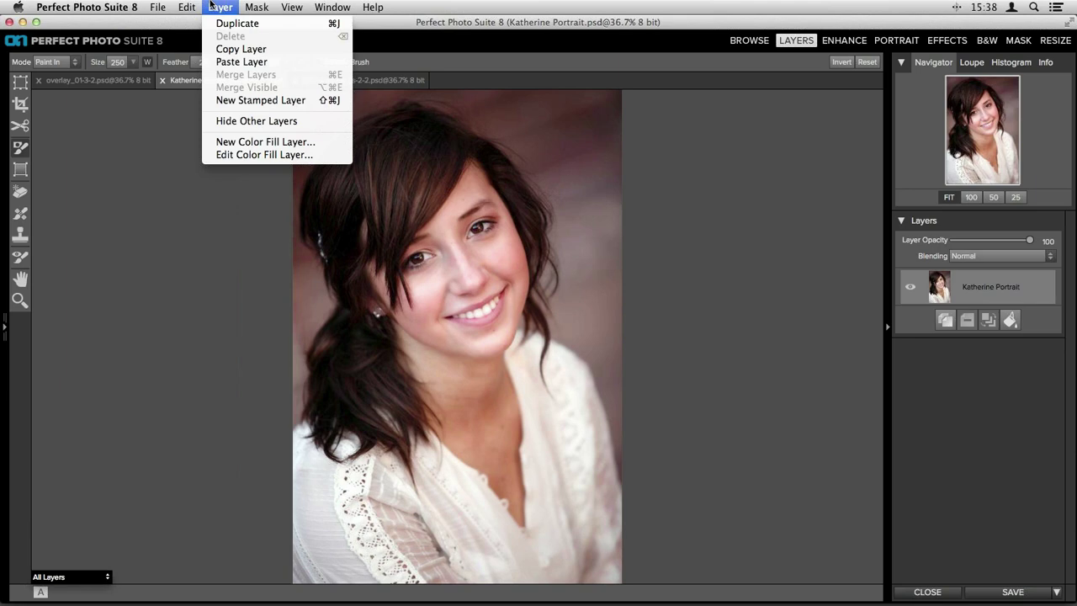
left_click(236, 51)
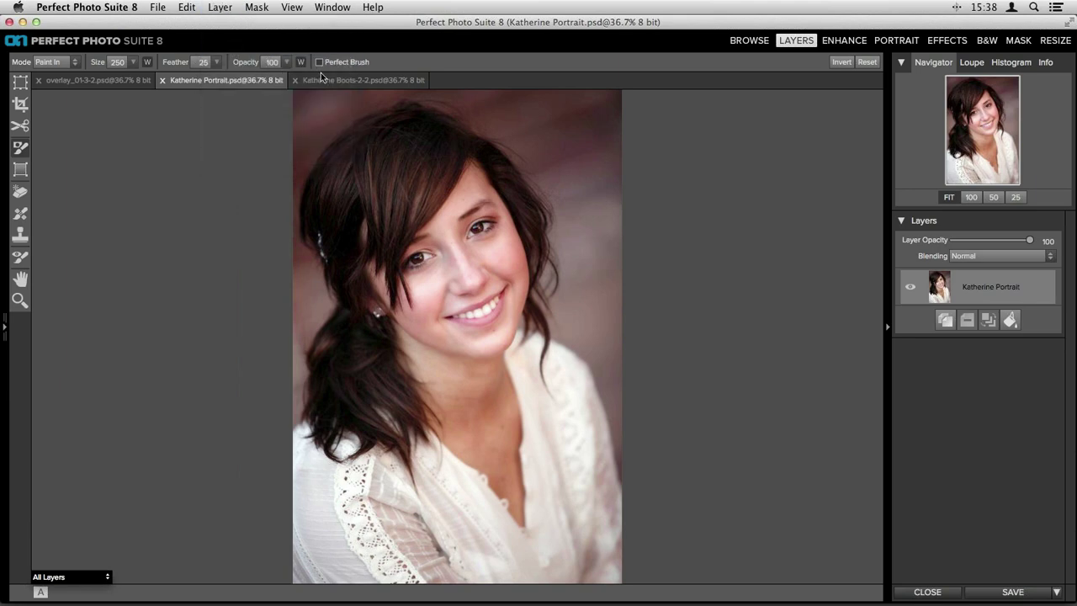
left_click(325, 76)
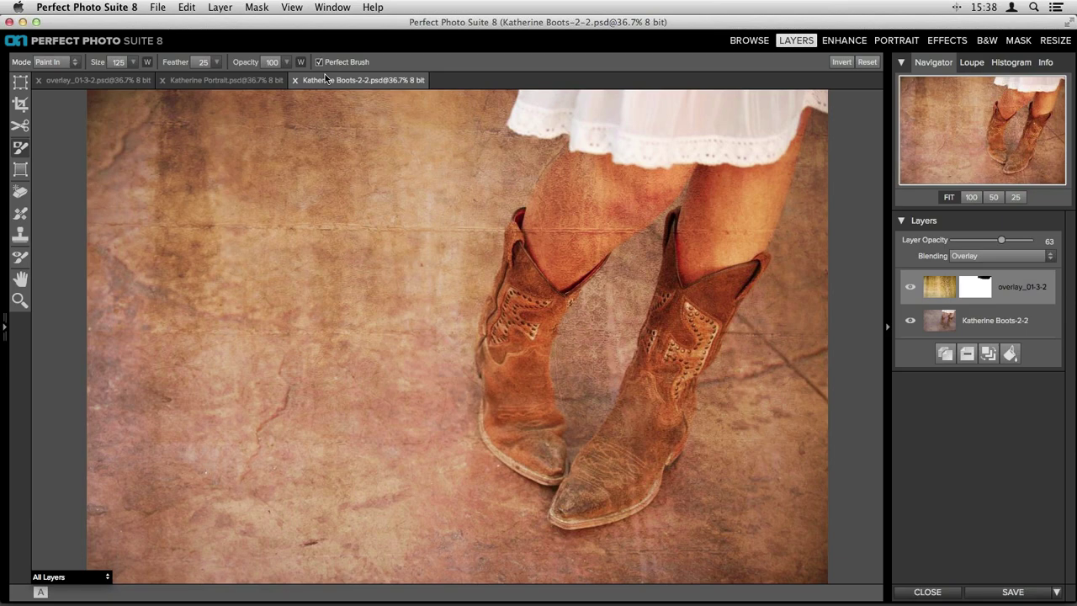
left_click(221, 7)
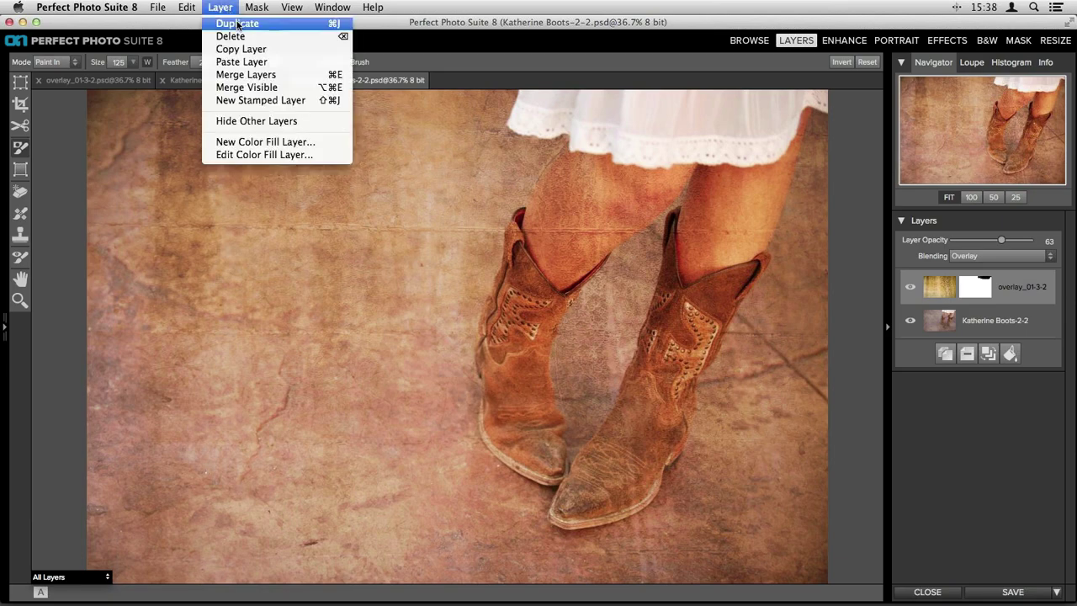
left_click(245, 61)
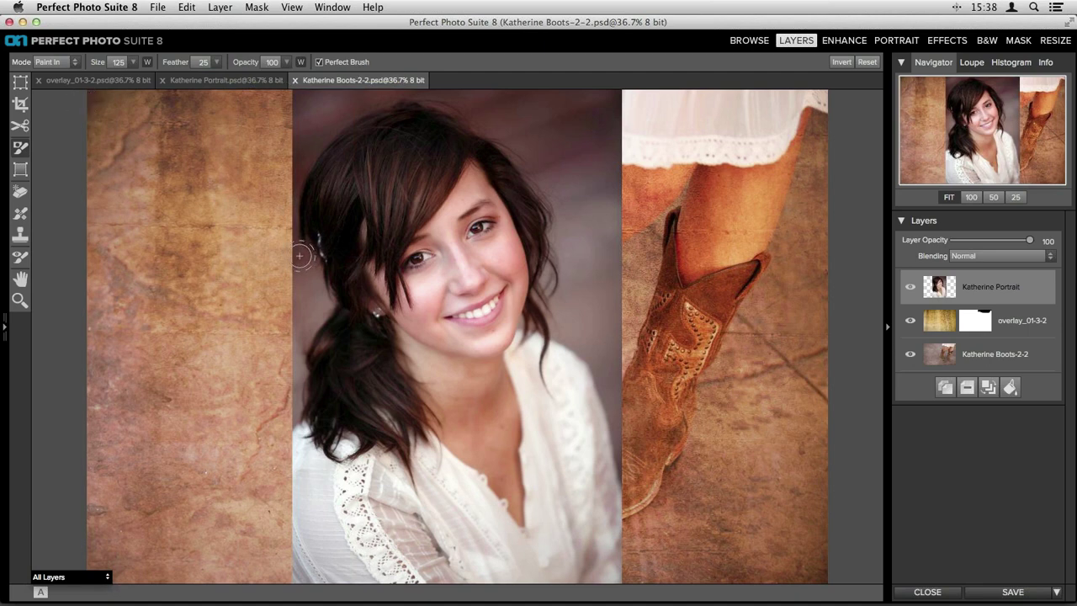
Transform the portrait layer to about 768 by 1201 and position it over the empty ground beside the boots.
left_click(20, 81)
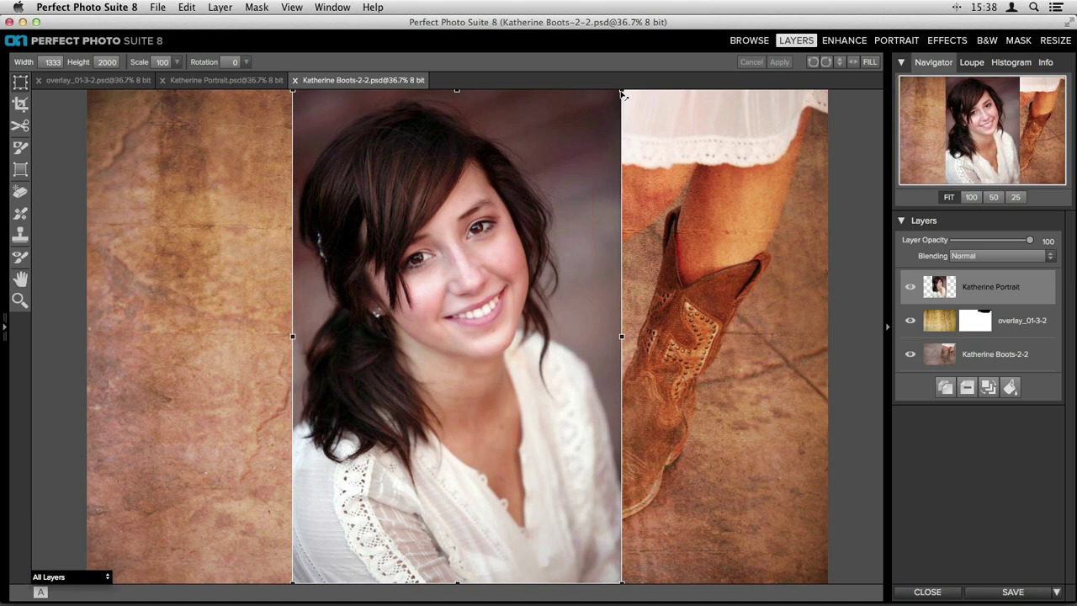
left_click_drag(622, 94, 481, 378)
left_click_drag(451, 437, 400, 382)
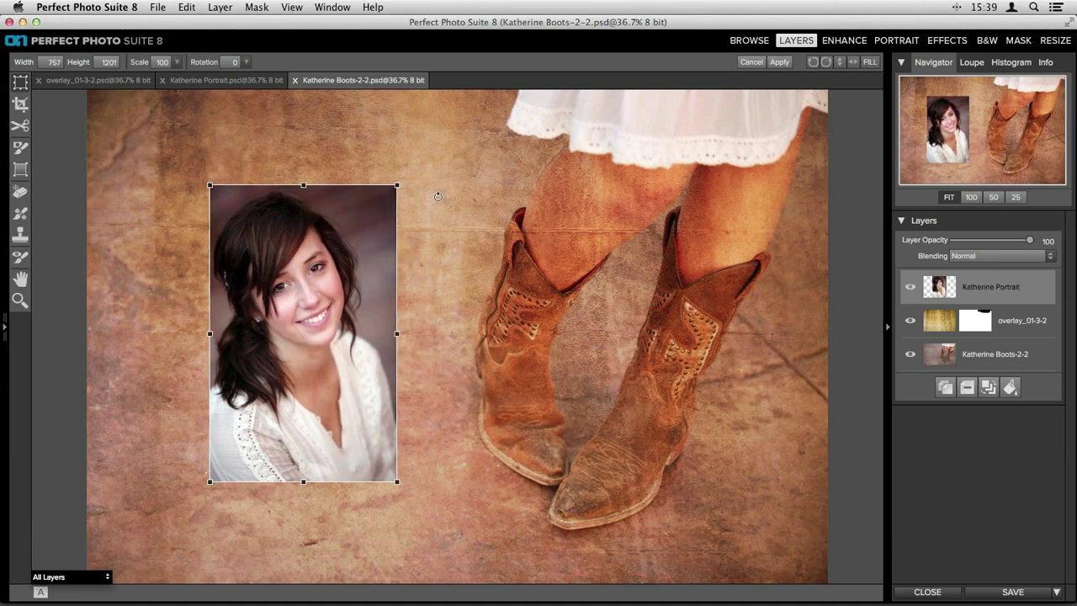
left_click_drag(398, 335, 400, 336)
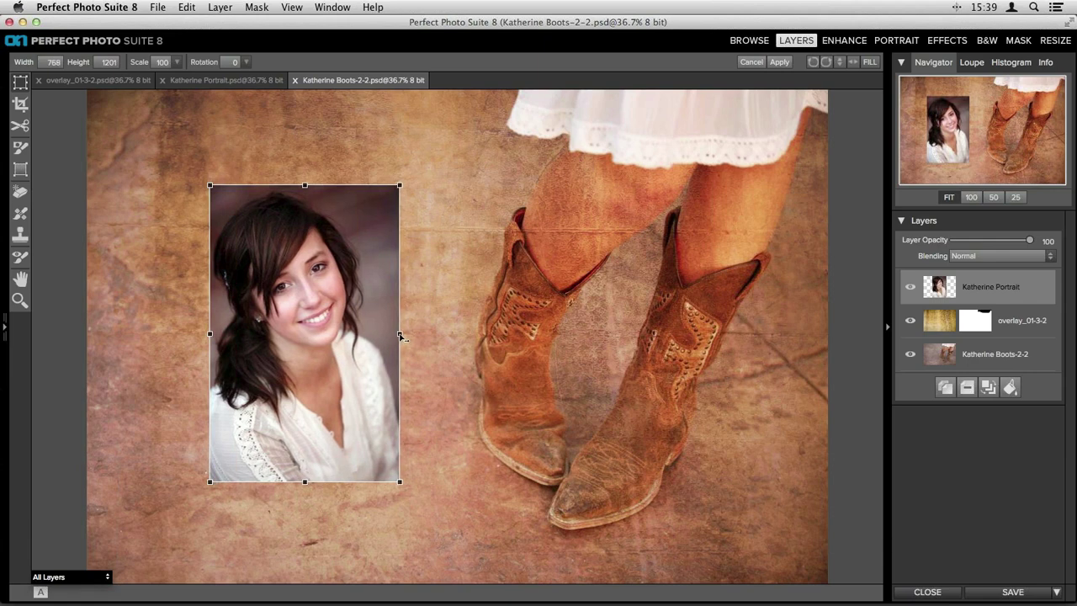
left_click_drag(342, 278, 282, 251)
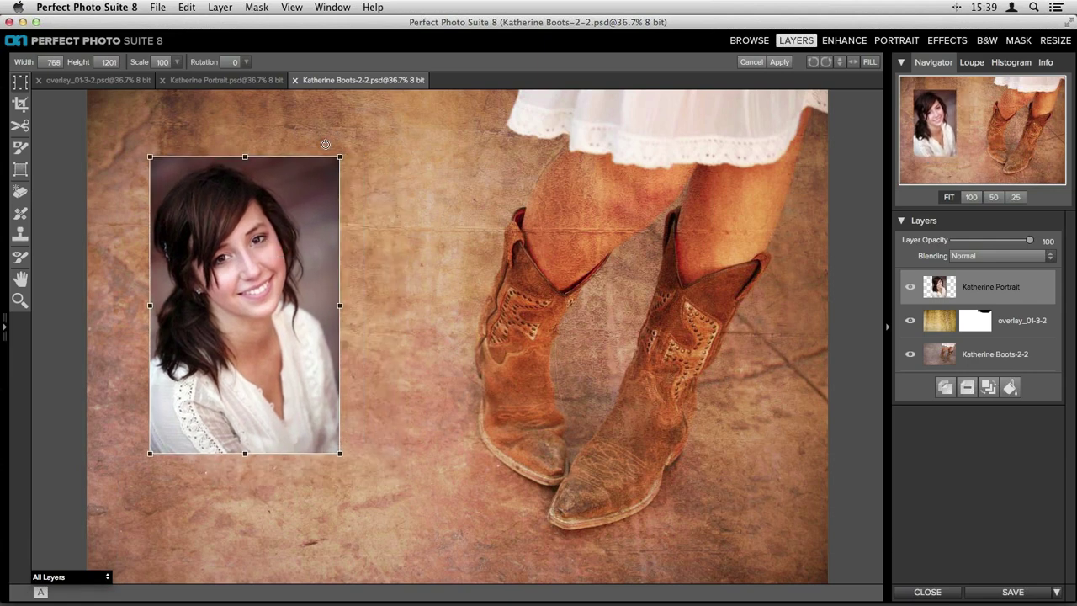
Rotate the portrait layer by -13, shift it slightly upward, widen it to about 790, and apply the transform.
left_click_drag(325, 144, 284, 132)
left_click_drag(286, 280, 298, 259)
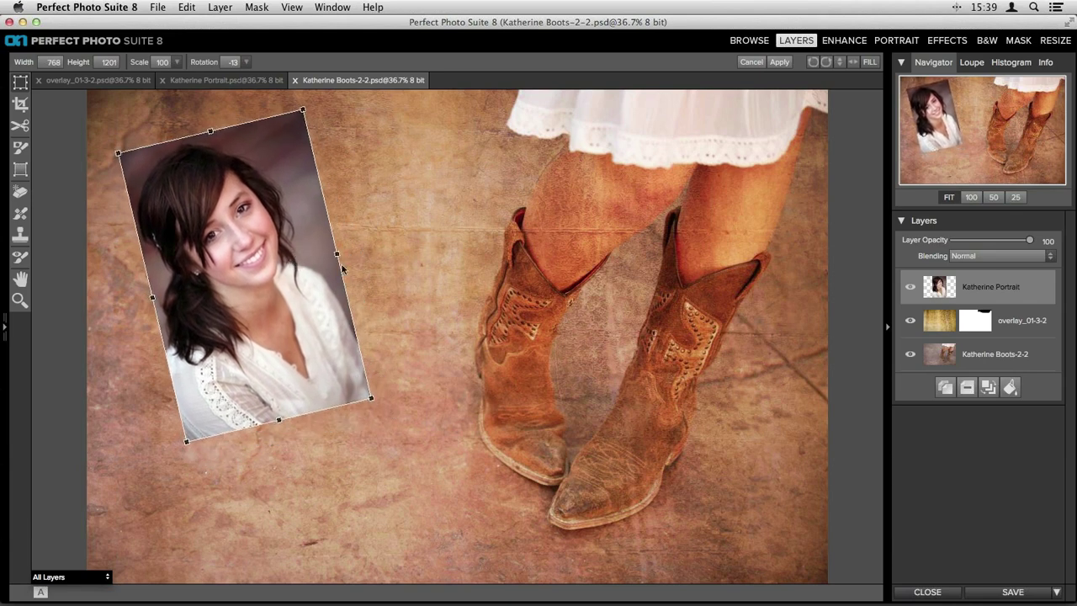
left_click_drag(339, 259, 344, 259)
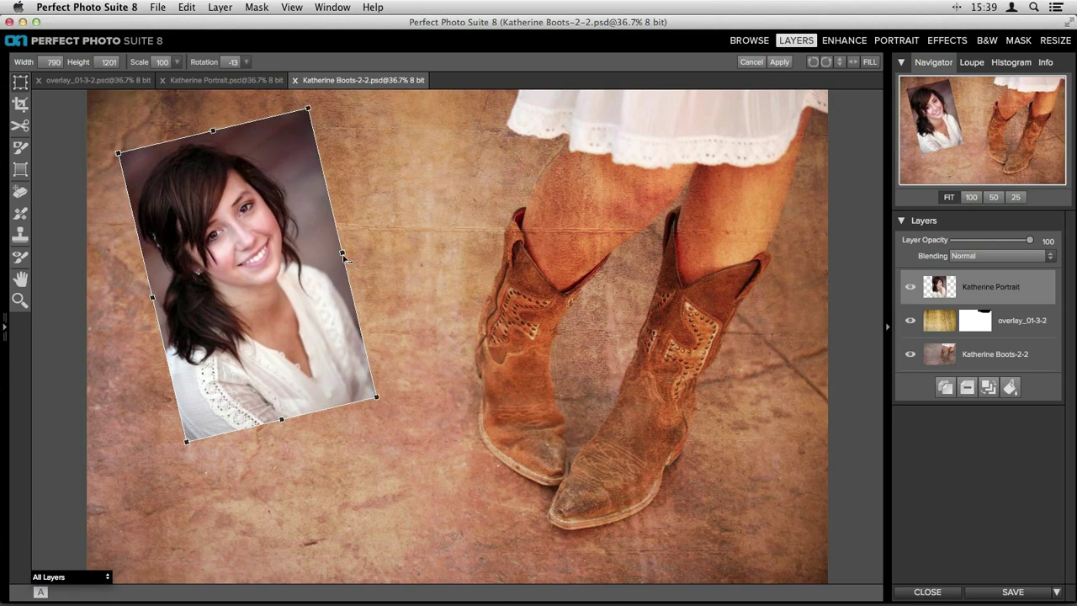
left_click(780, 63)
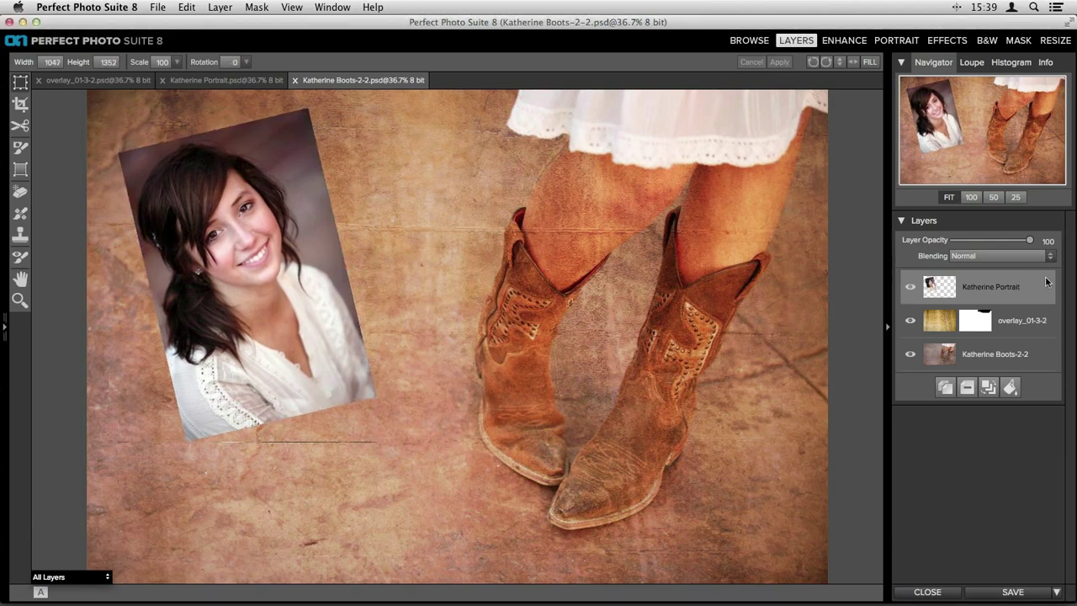
Compare the composition with and without the portrait layer by hiding and showing it.
left_click(909, 287)
left_click(909, 287)
left_click(910, 286)
left_click(910, 286)
Close the boots, portrait and texture documents, and switch back to Lightroom.
left_click(938, 592)
left_click(494, 329)
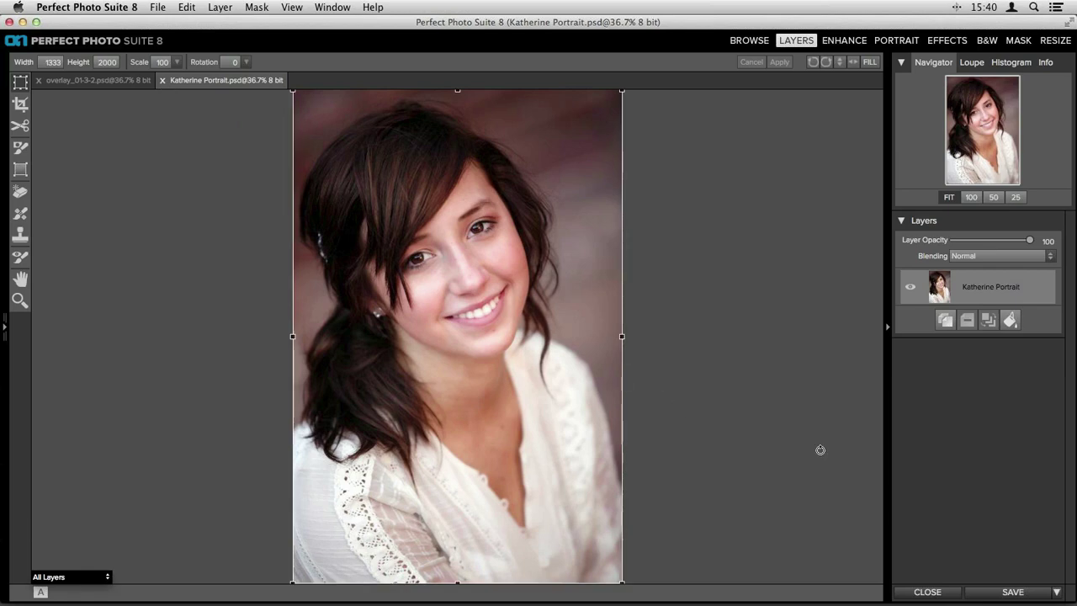
left_click(931, 592)
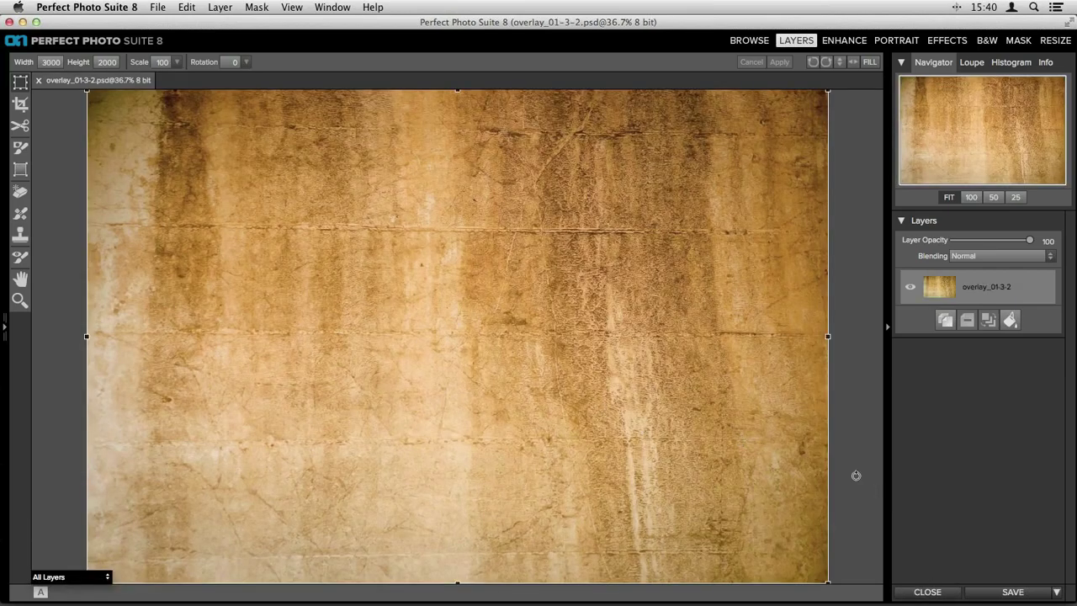
left_click(932, 591)
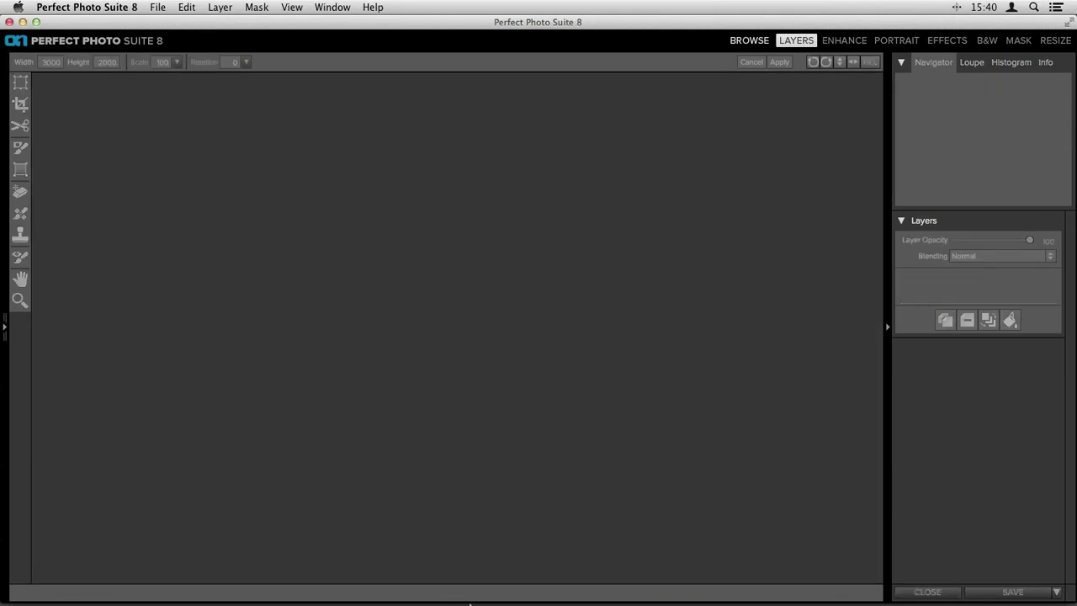
left_click(548, 579)
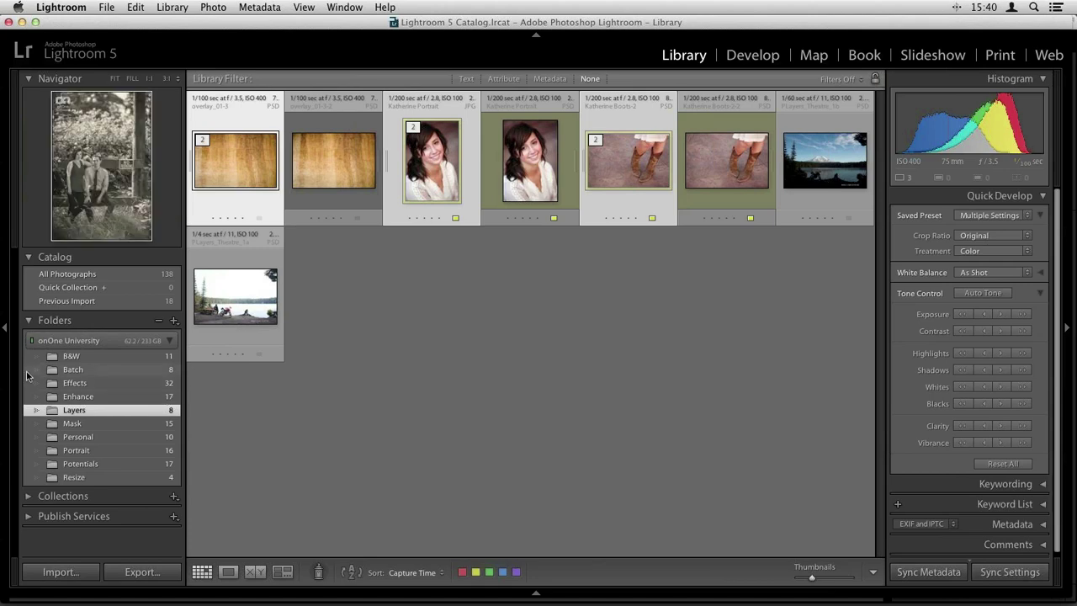
View the photos in the Batch folder, and open the Effects folder.
left_click(69, 371)
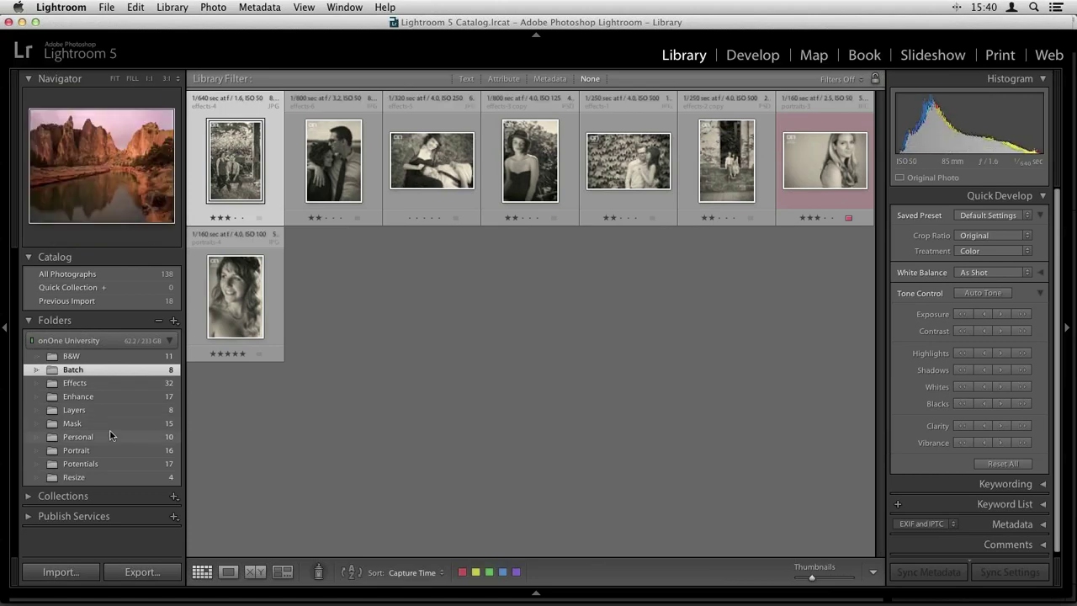
left_click(79, 385)
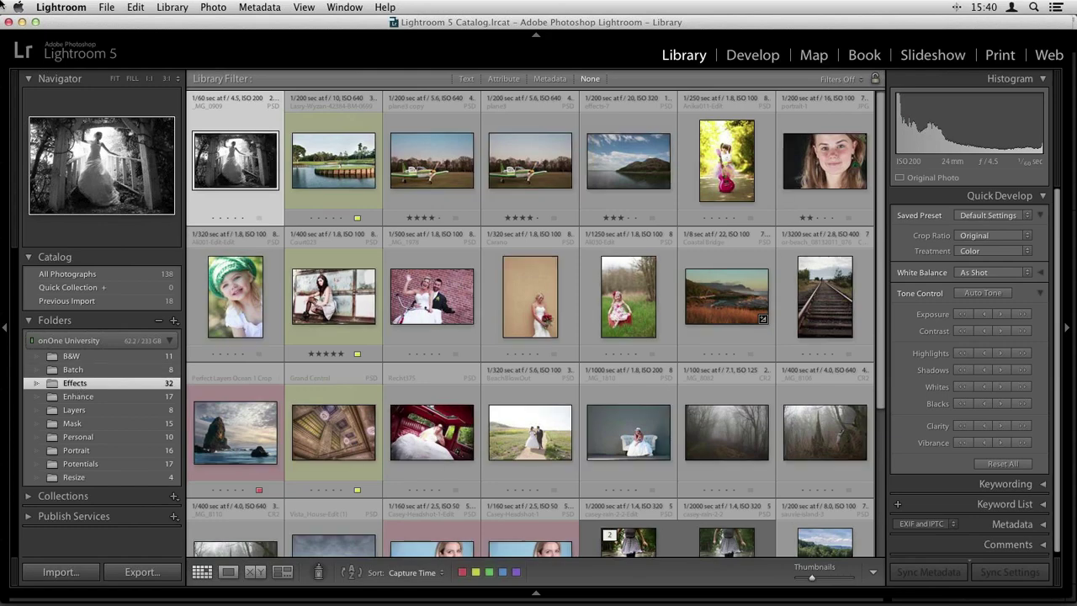
left_click(103, 7)
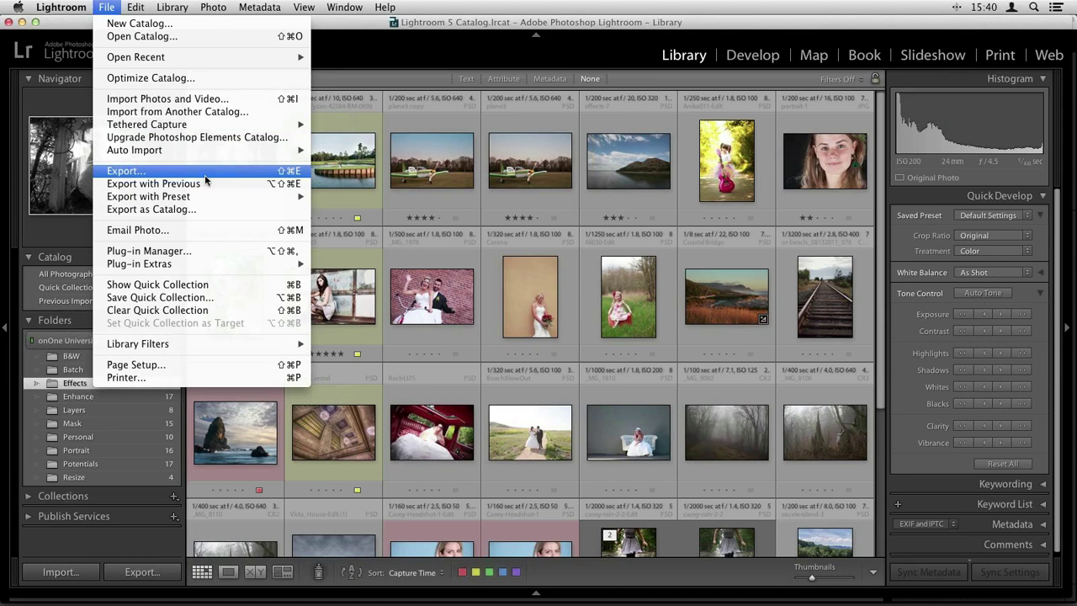
left_click(116, 5)
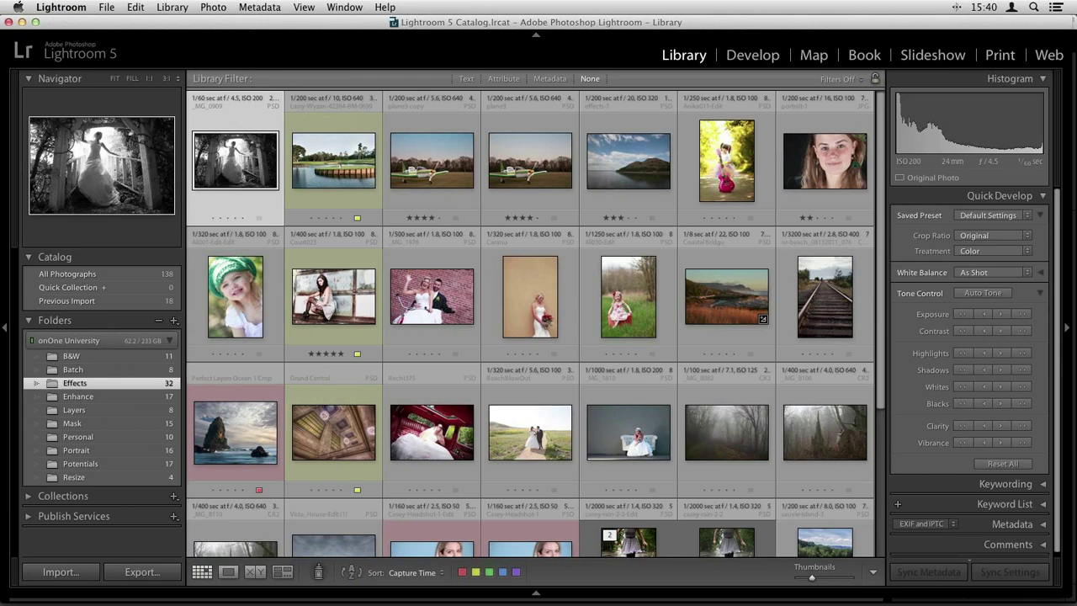
Select three photos in the Effects folder: the field image, the portrait with the yellow scarf, and the unedited red-boots rain image.
left_click(530, 296)
scroll(531, 243, "down", 3)
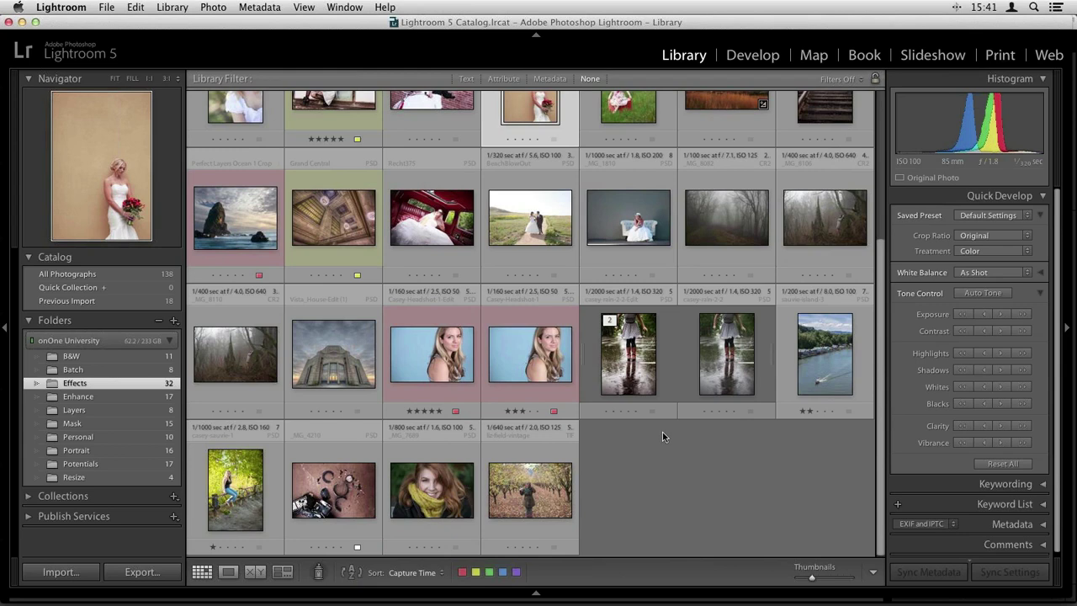
left_click(516, 458)
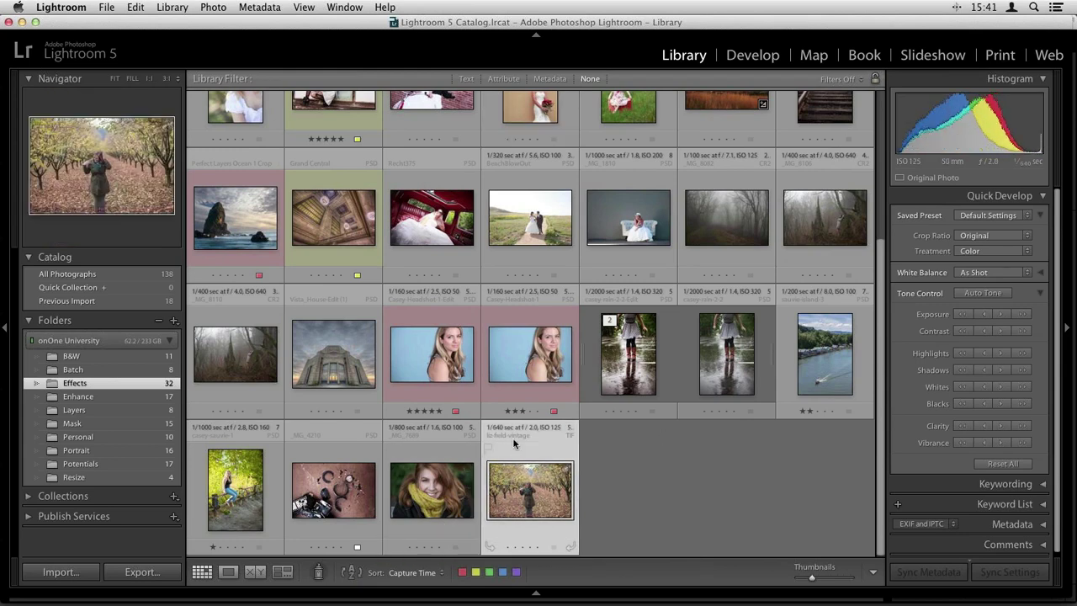
left_click_drag(812, 580, 822, 578)
scroll(687, 333, "down", 5)
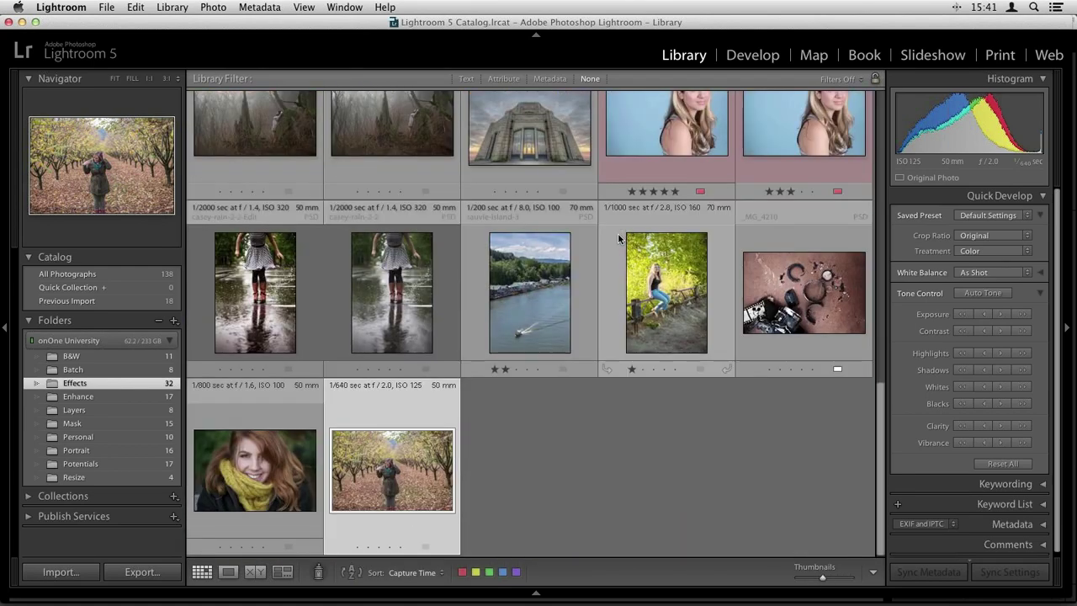
left_click(495, 477)
left_click(396, 476)
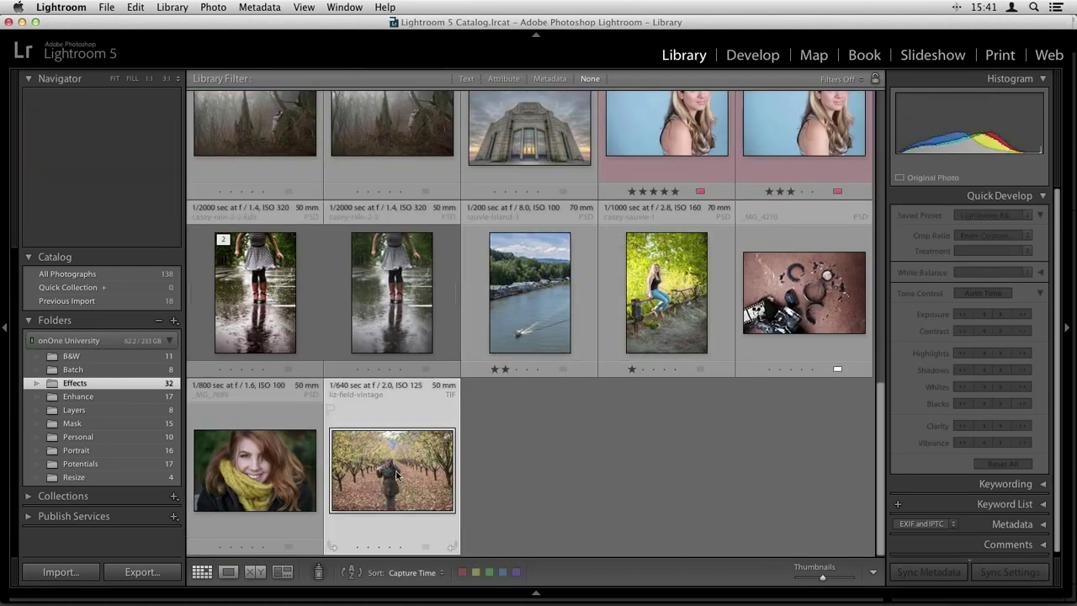
left_click(306, 478, "shift")
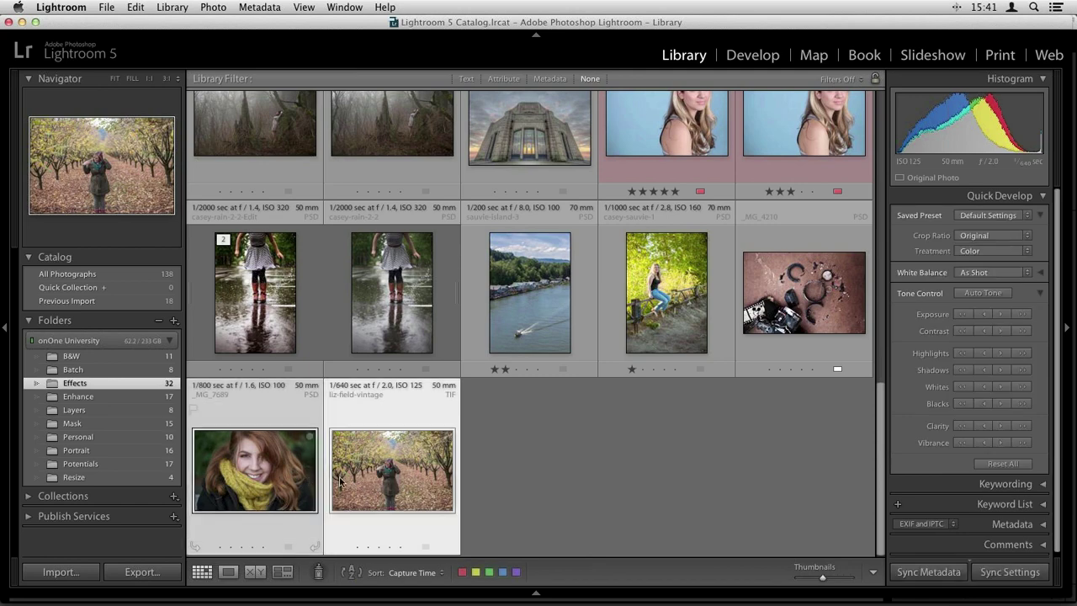
left_click(395, 308, "super")
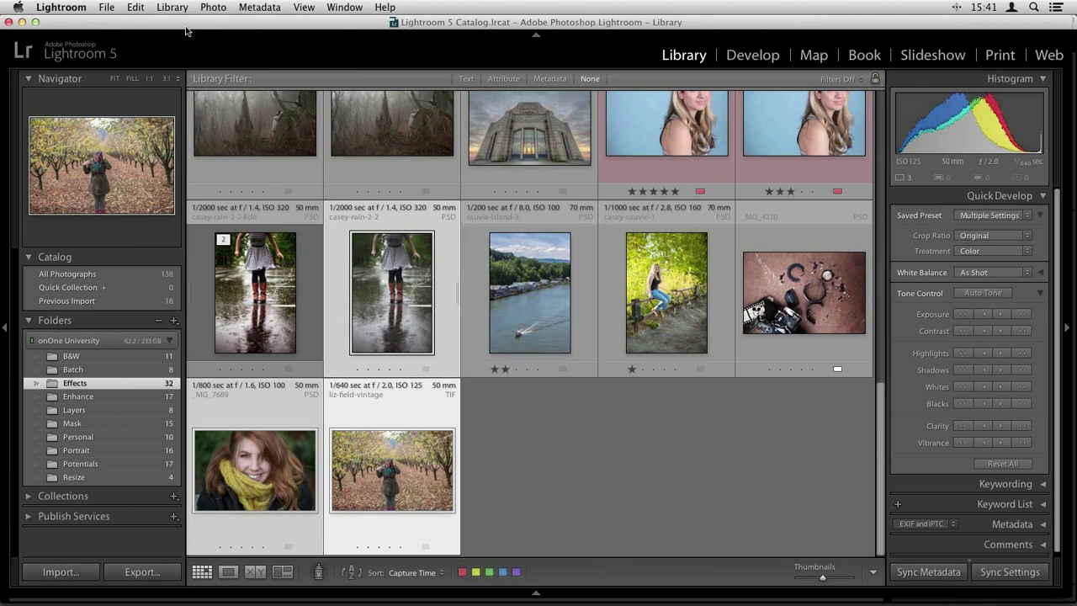
Send the selected photos to Perfect Batch 8.
left_click(106, 7)
mouse_move(252, 264)
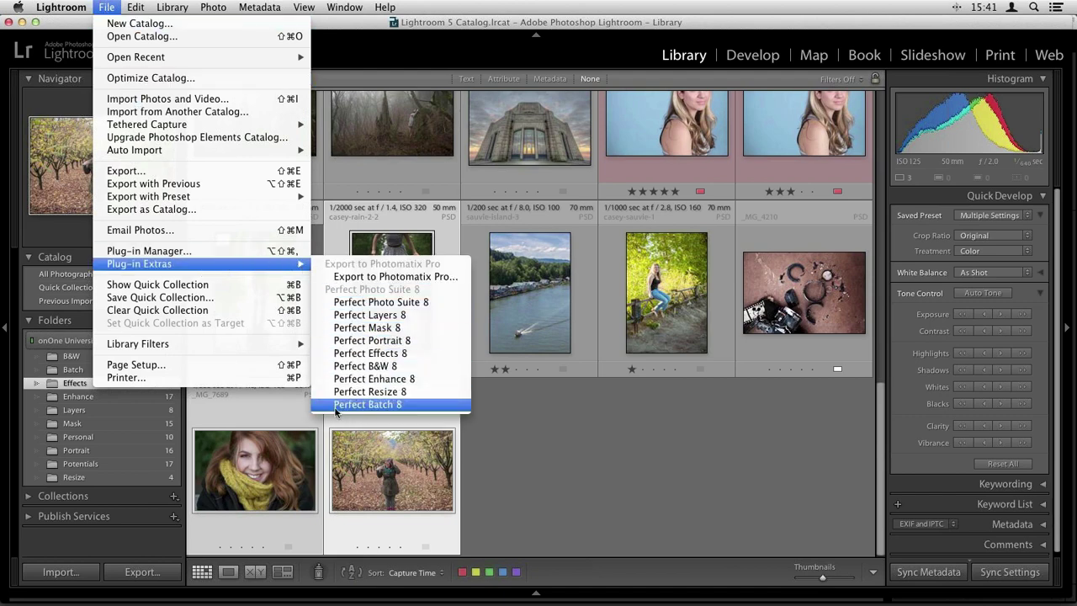
left_click(389, 405)
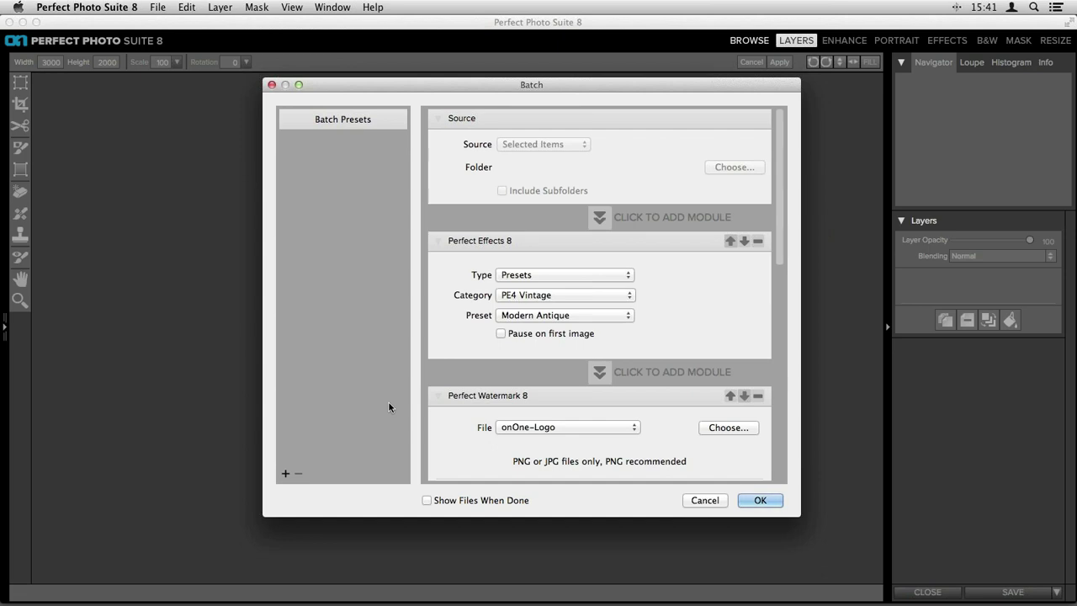
Remove the existing Perfect Effects and Perfect Watermark modules from the batch, and reposition the Batch dialog.
left_click(758, 240)
left_click(758, 241)
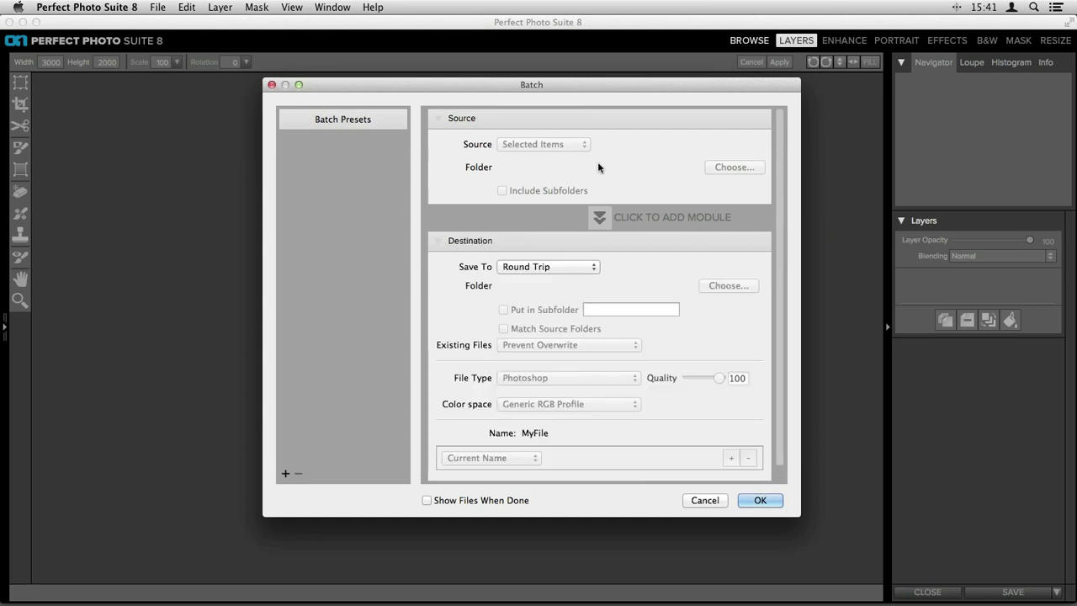
left_click_drag(549, 90, 497, 82)
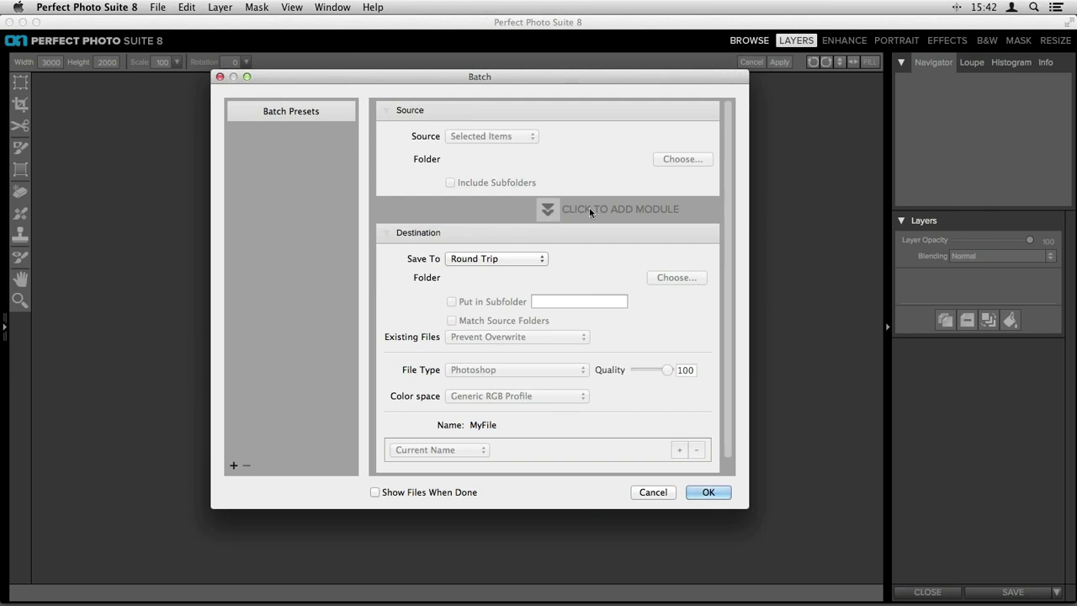
Add a Perfect Effects module to the batch using the Butter Haze preset from the custom film presets category.
left_click(548, 210)
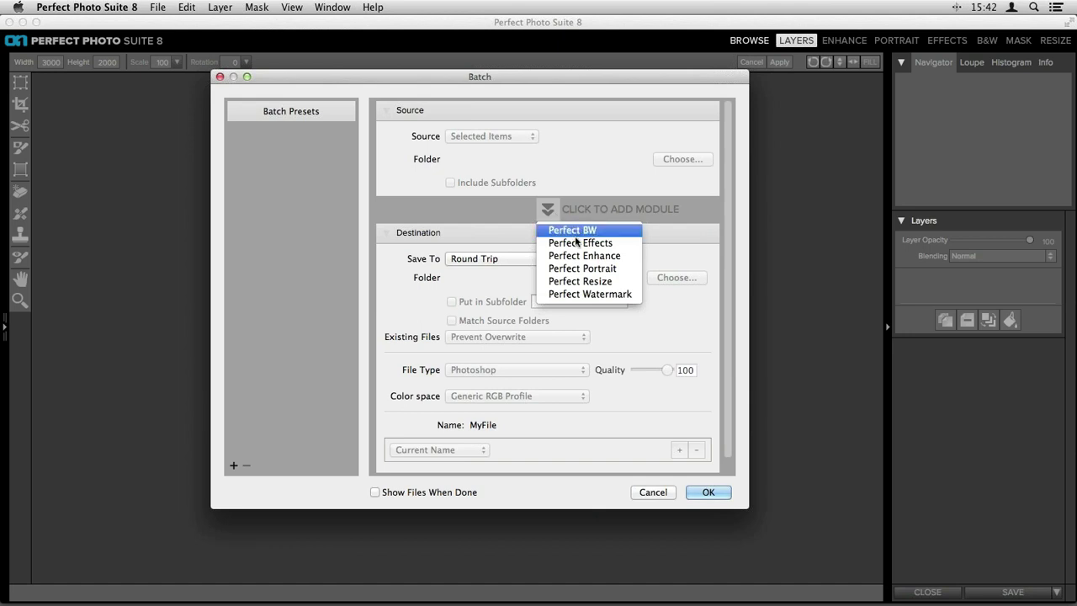
left_click(555, 242)
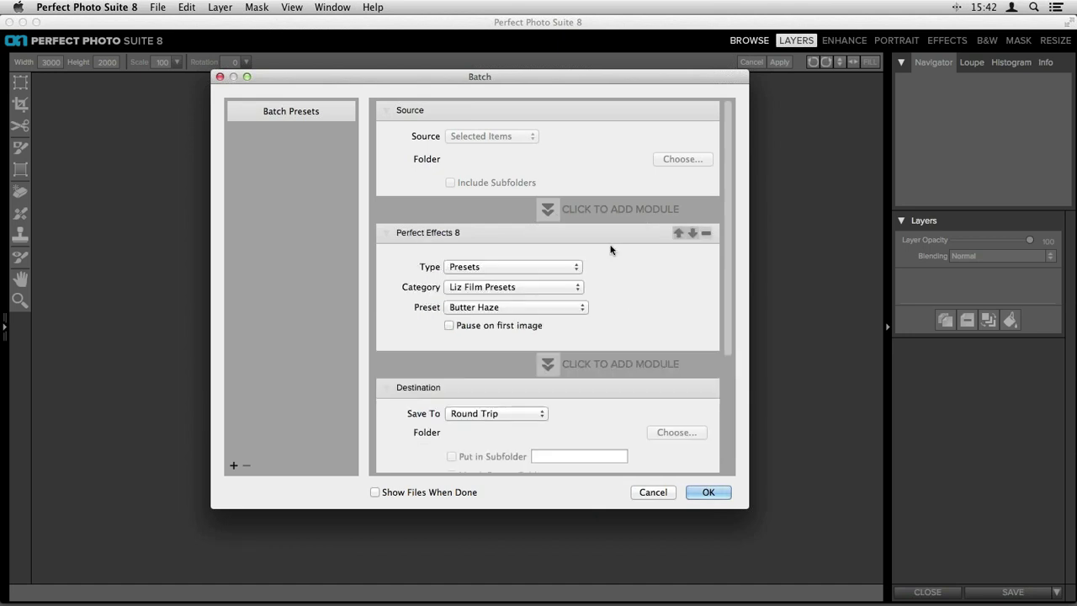
left_click(545, 270)
left_click(549, 268)
left_click(539, 286)
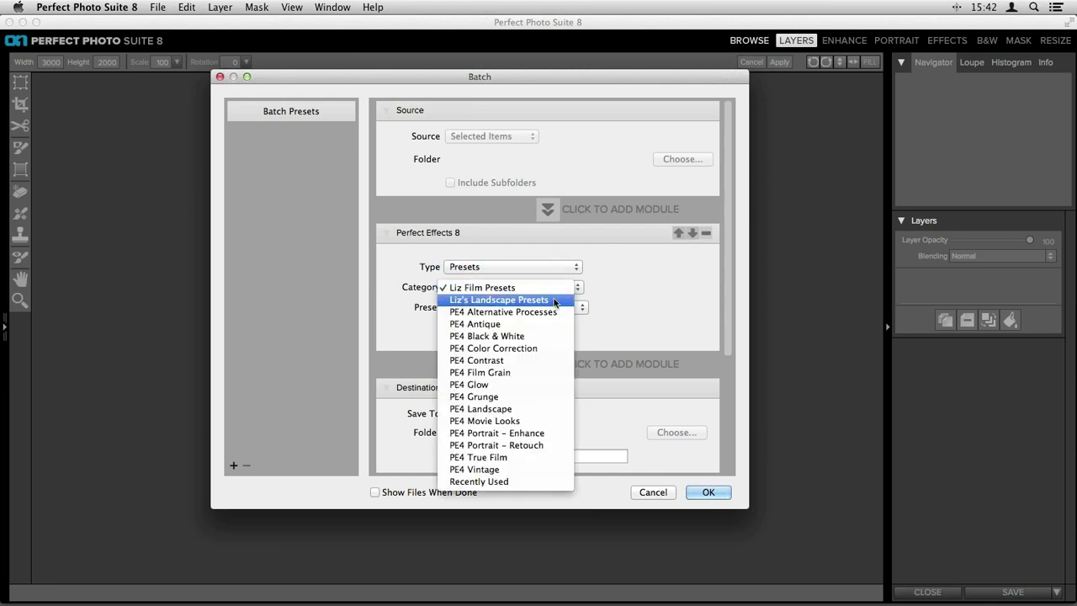
left_click(530, 287)
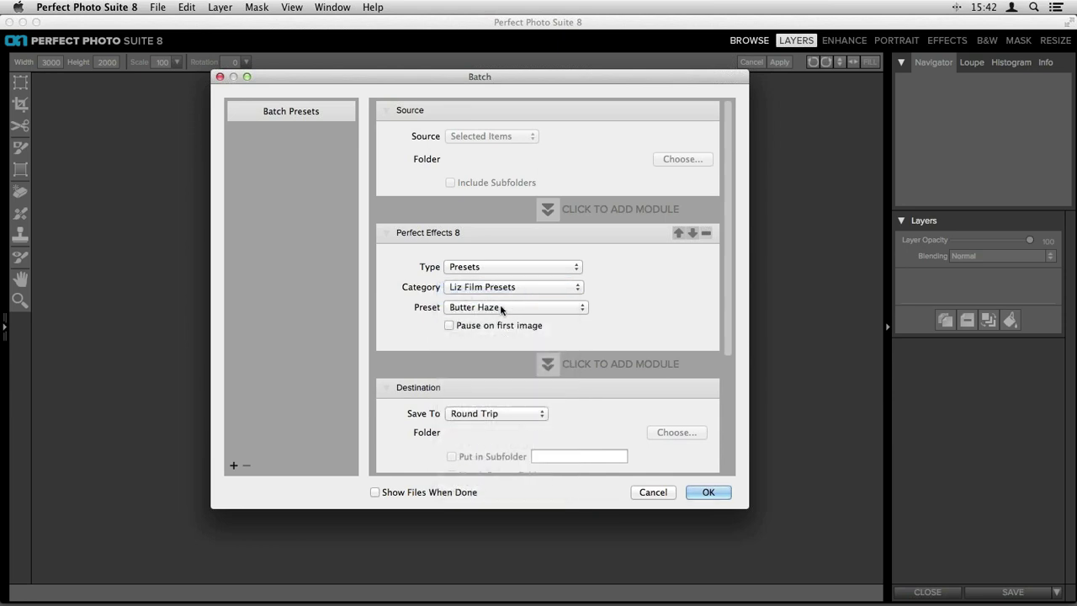
left_click(500, 309)
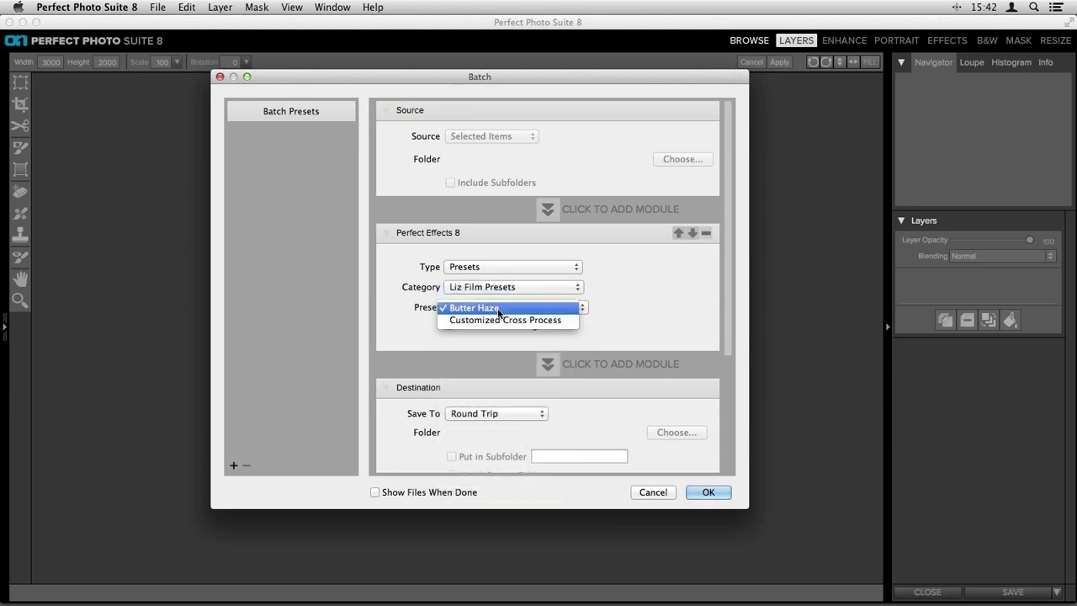
left_click(486, 309)
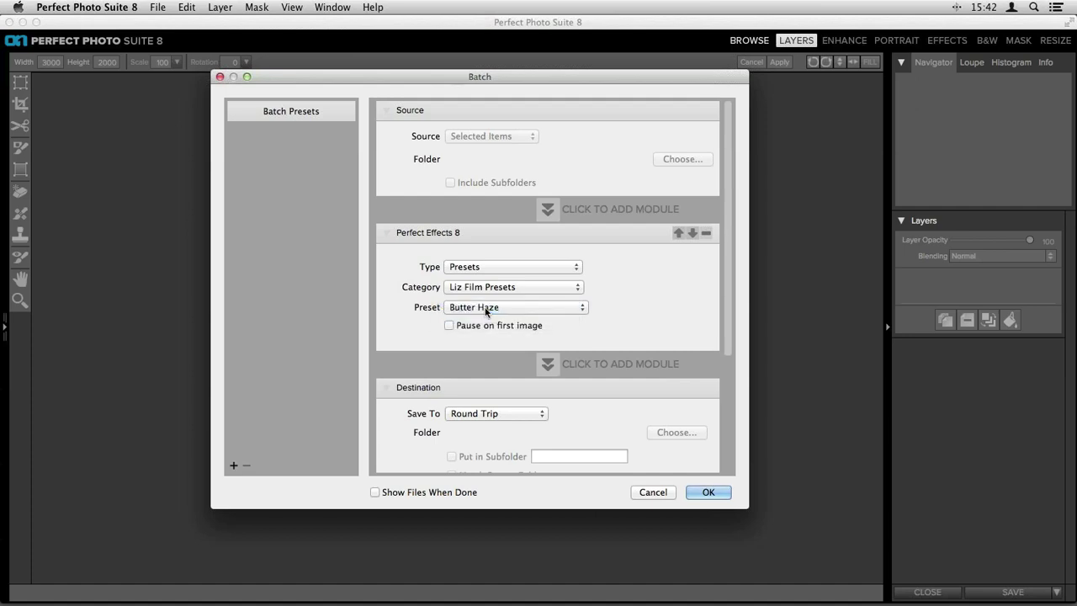
Add a Perfect Resize module after the effects module and switch it from Preset to Image Resizing.
scroll(655, 246, "down", 5)
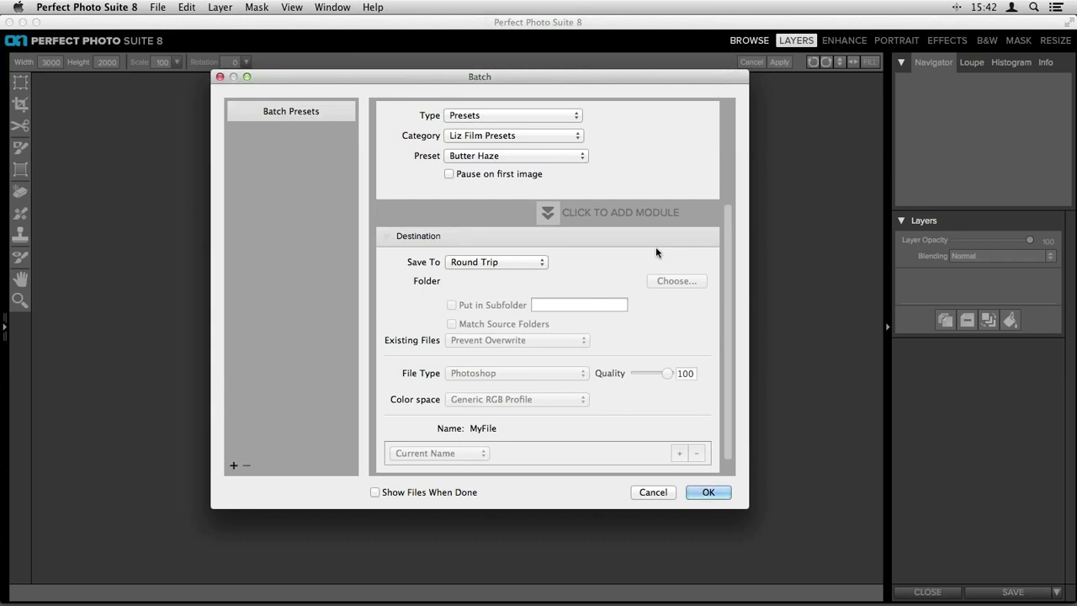
left_click(551, 214)
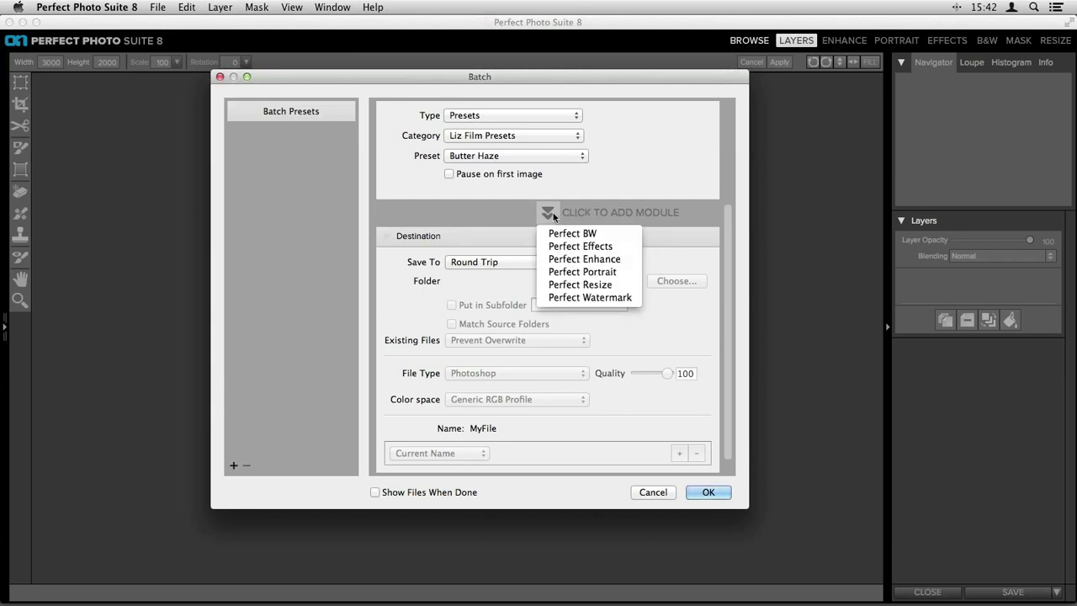
left_click(589, 284)
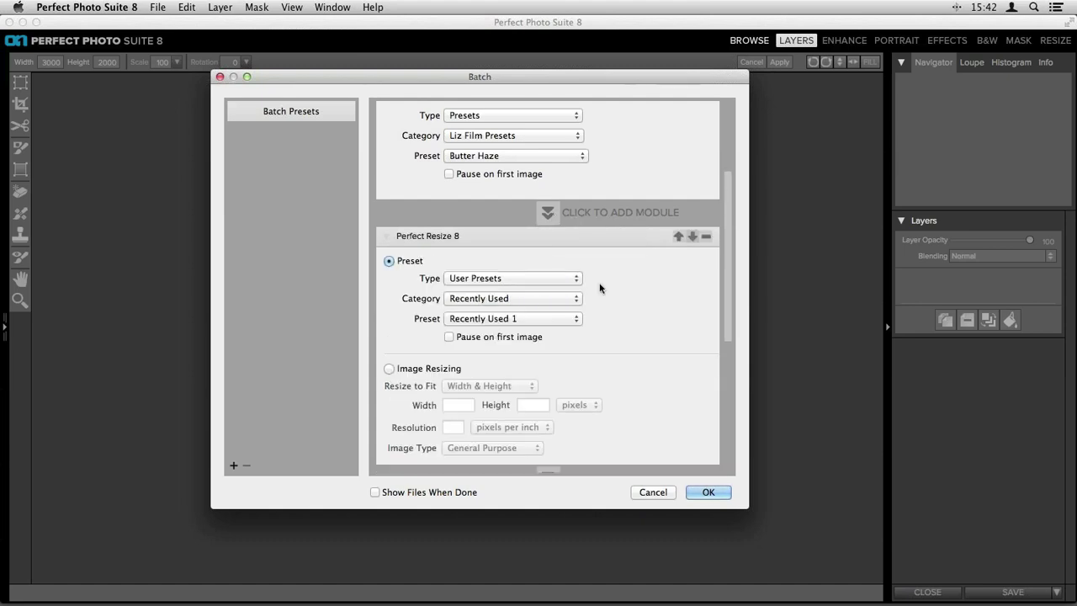
scroll(599, 276, "down", 4)
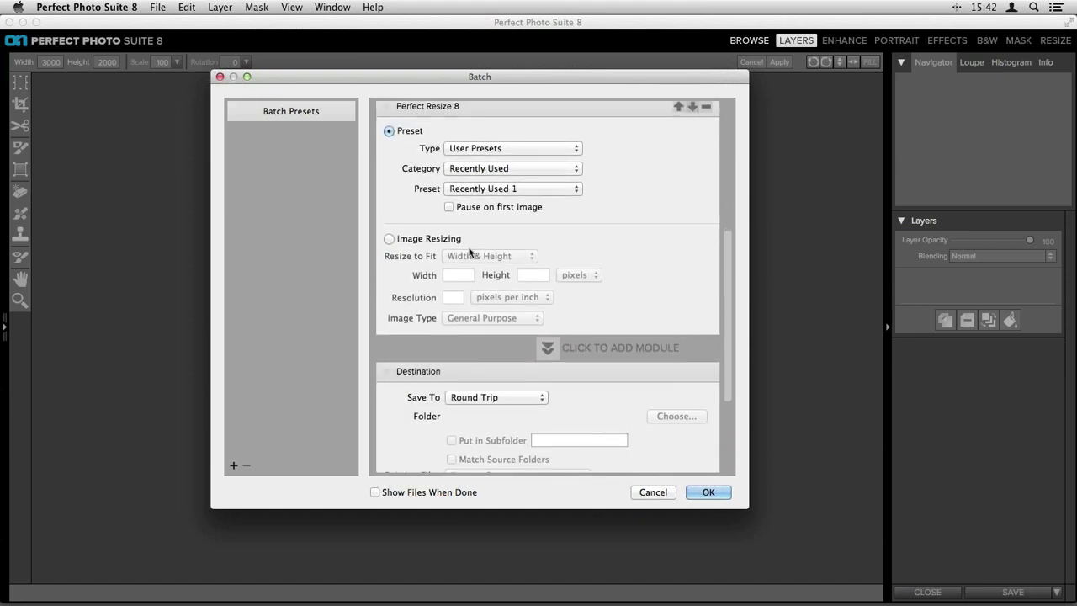
left_click(416, 241)
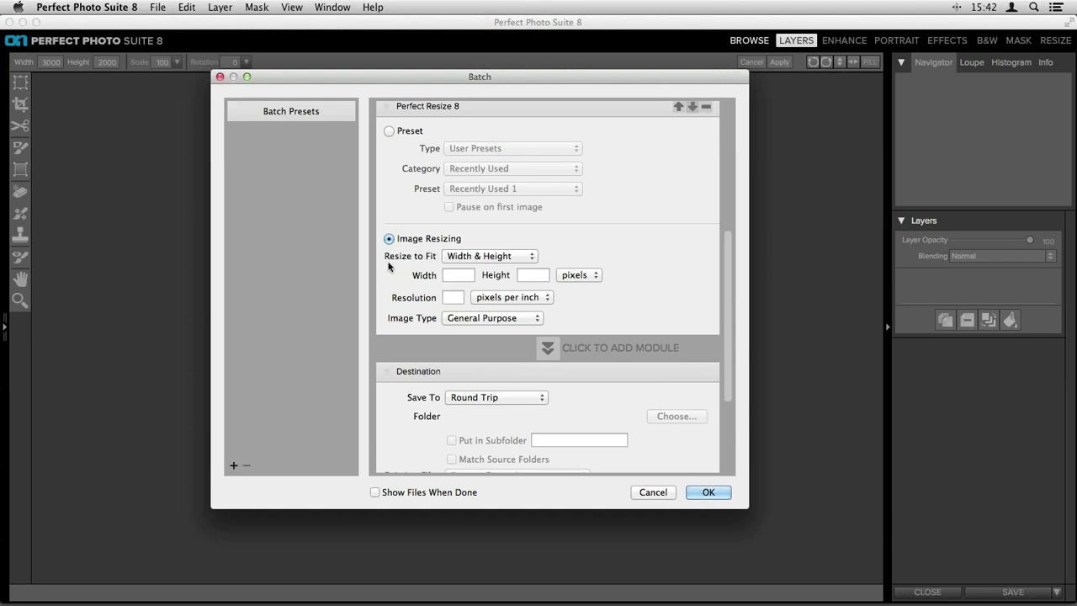
Set the resize module to fit the Long Edge to 2000 pixels.
left_click(470, 259)
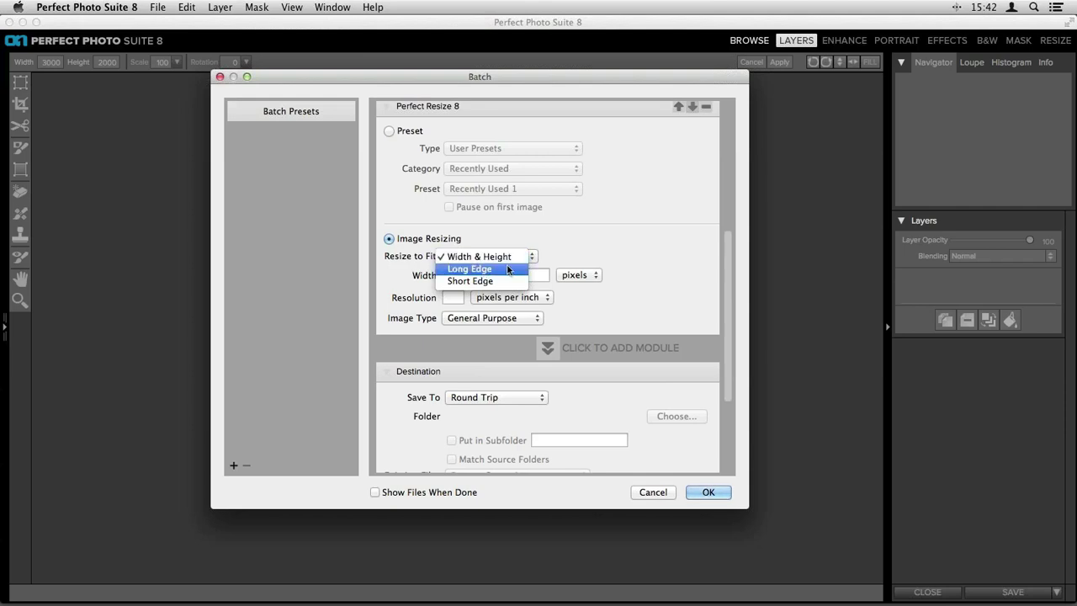
left_click(508, 269)
left_click(467, 275)
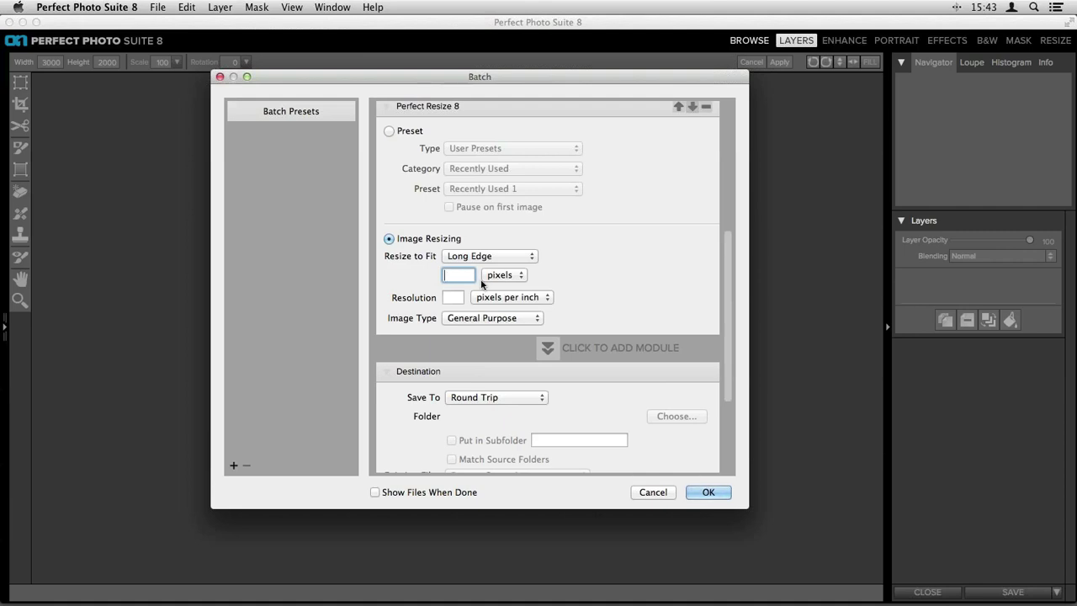
left_click(497, 275)
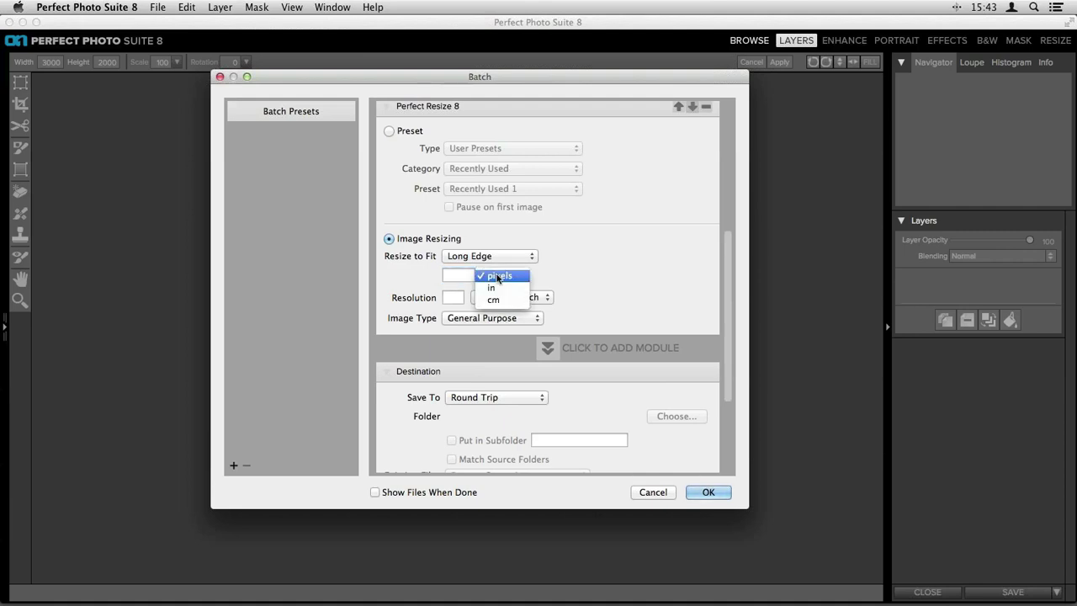
left_click(497, 276)
left_click(465, 274)
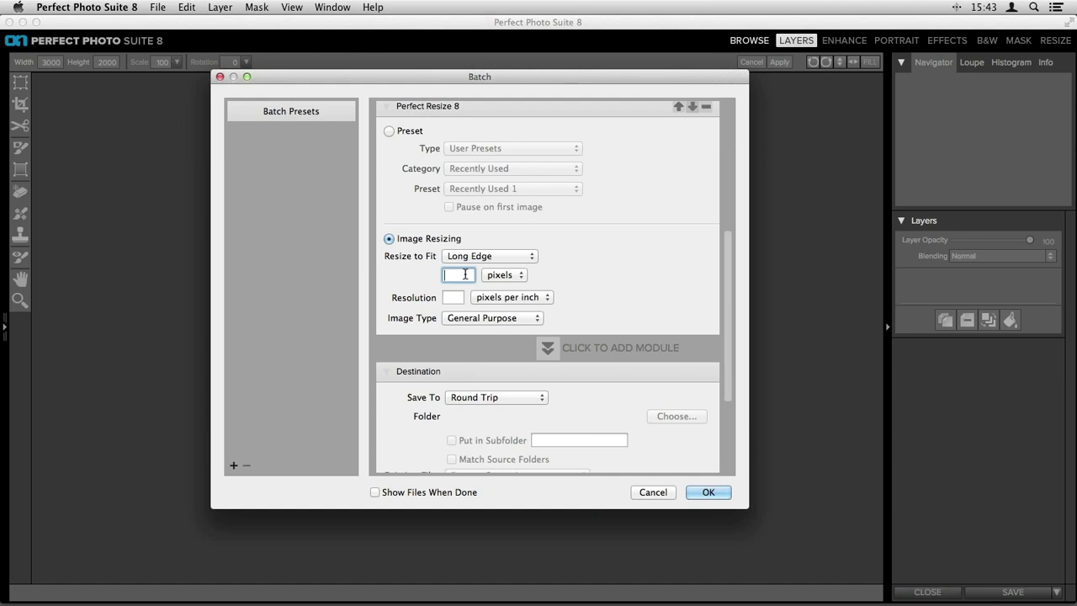
type("000")
Set the resize resolution to 90 pixels per inch and keep the image type as General Purpose.
left_click(449, 298)
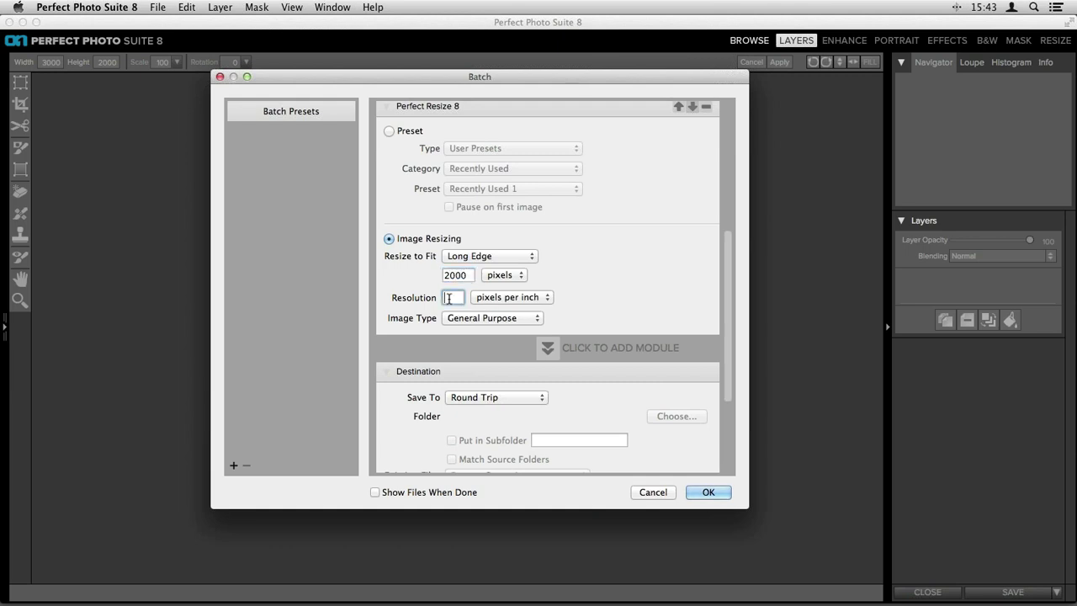
type("90")
left_click(505, 318)
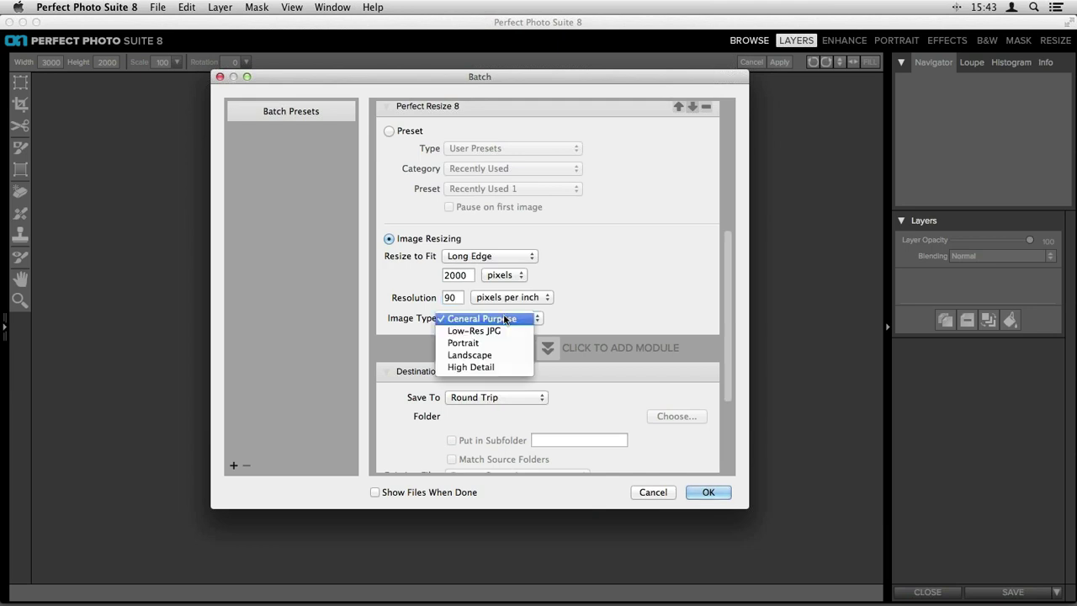
left_click(504, 318)
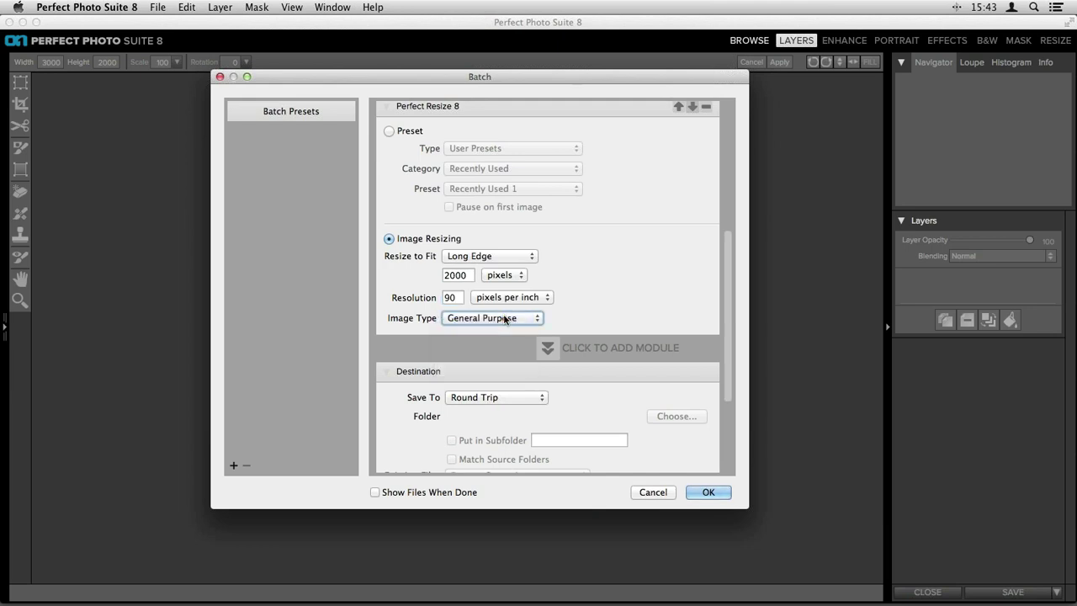
Add a Perfect Watermark module after the resize module and choose the onOne-Logo file as the watermark.
scroll(594, 252, "down", 4)
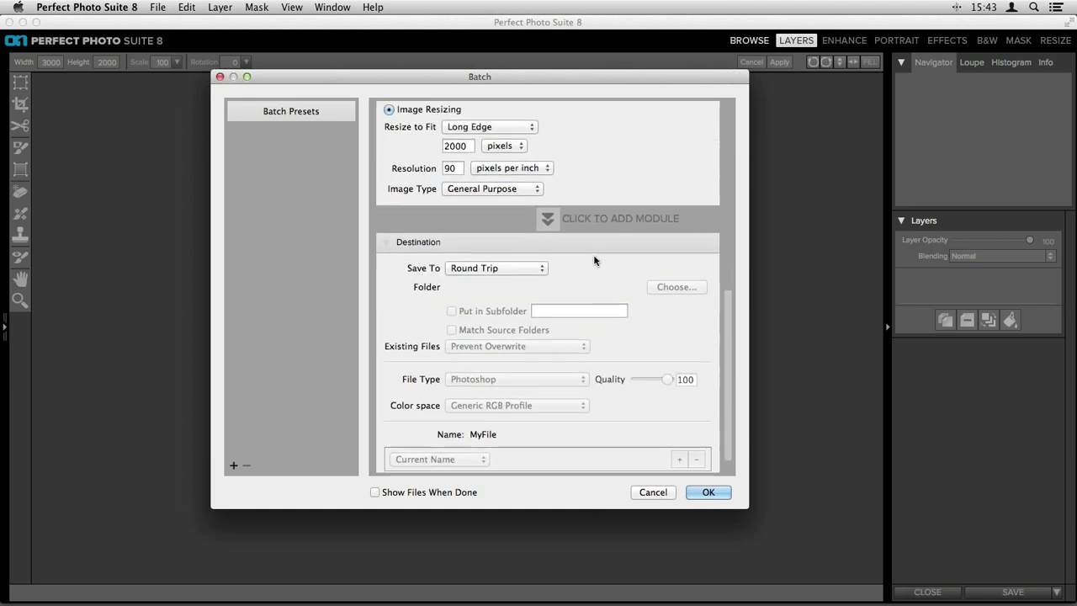
left_click(548, 216)
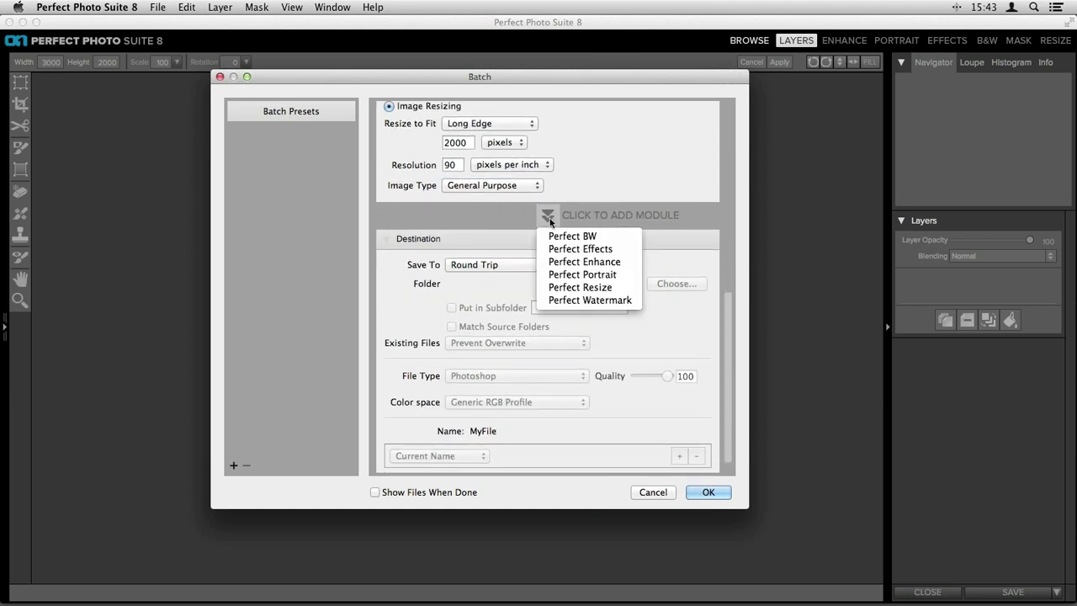
left_click(556, 301)
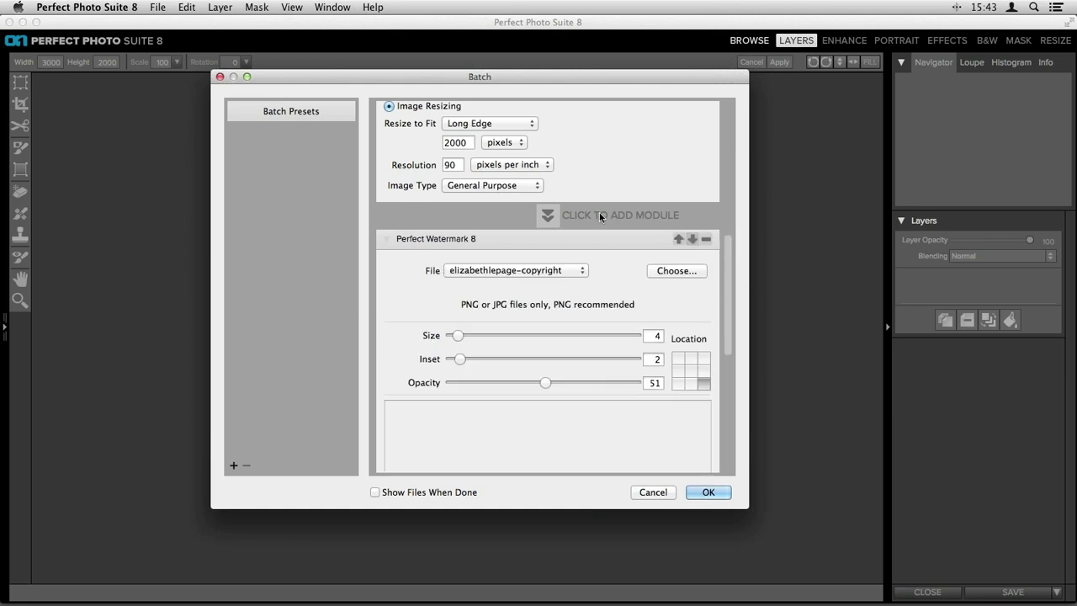
scroll(598, 213, "down", 5)
scroll(599, 217, "up", 1)
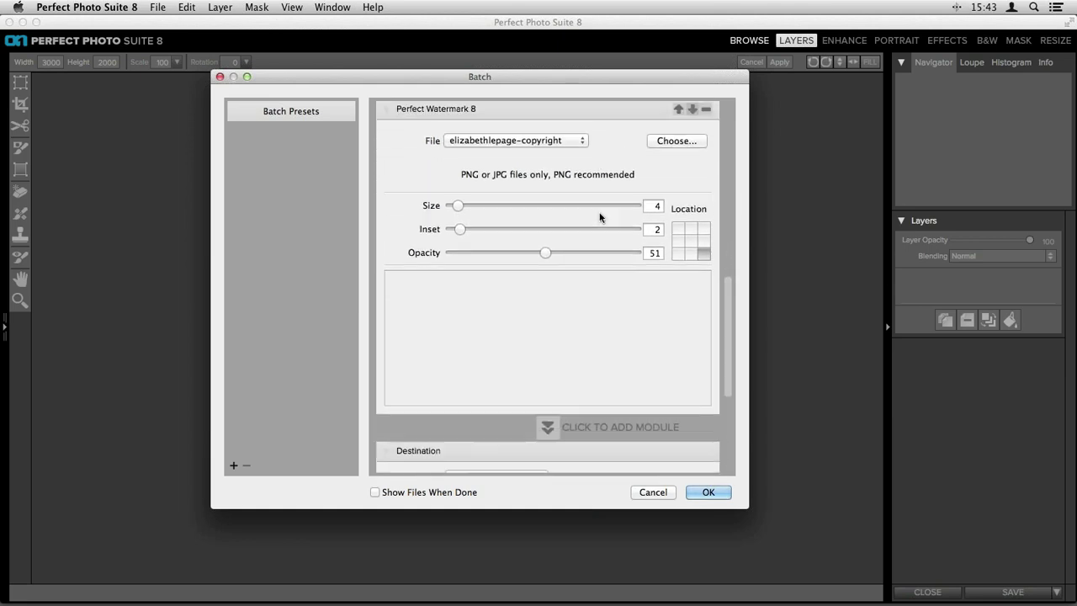
left_click(464, 142)
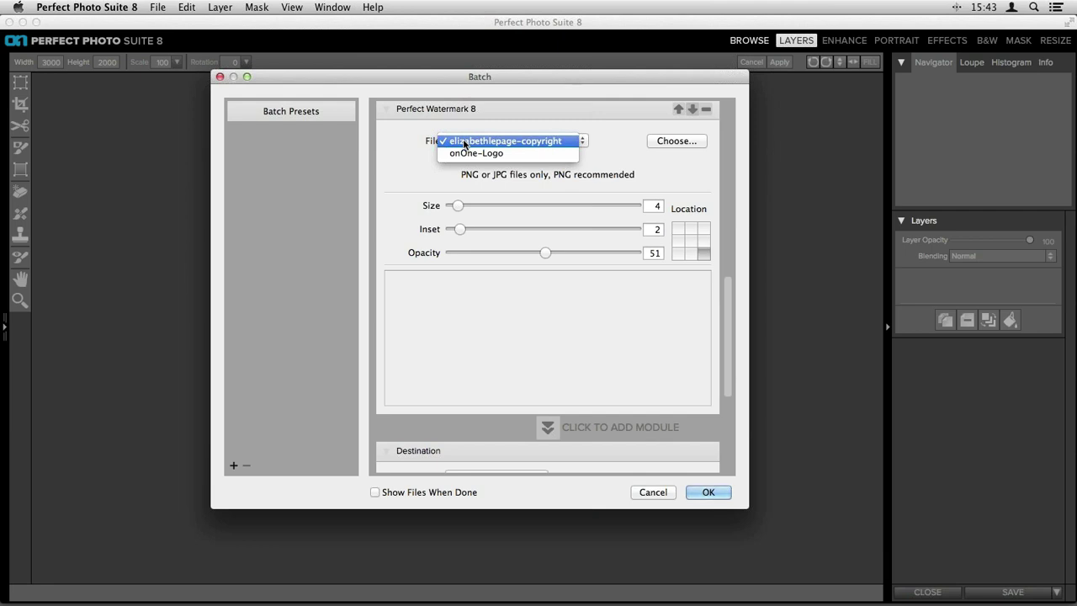
left_click(471, 153)
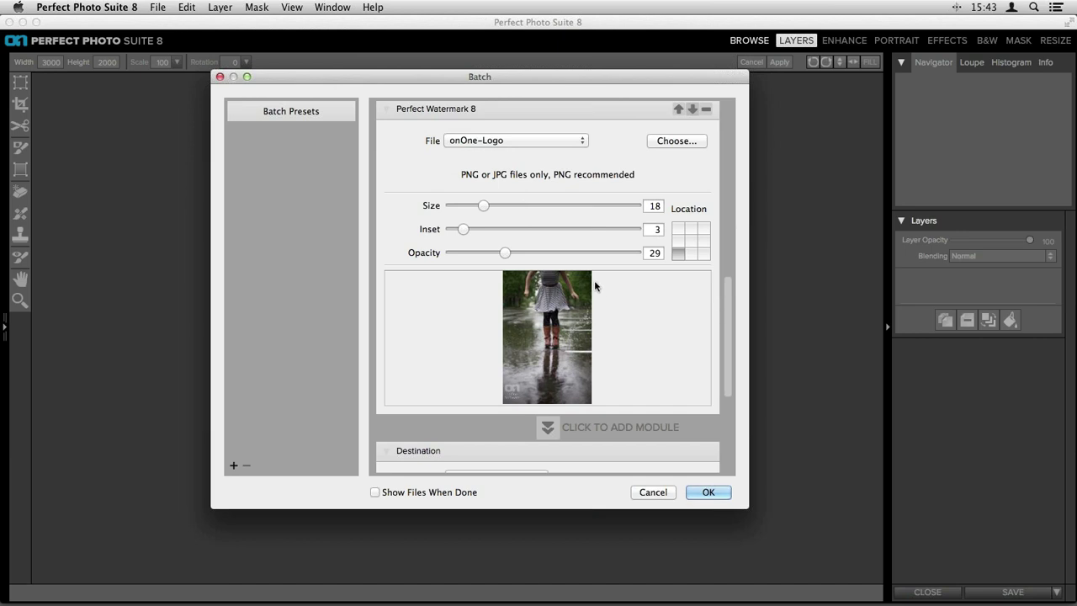
scroll(582, 277, "down", 1)
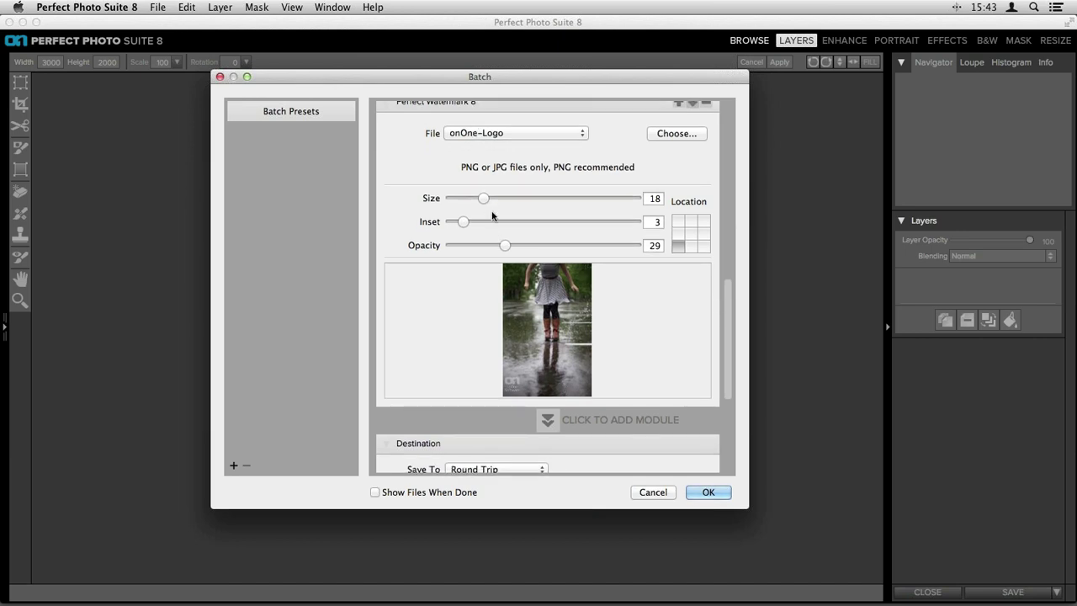
Set the watermark's inset to 1 and opacity to 32, and try different sizes, ending at 38.
left_click_drag(483, 198, 510, 253)
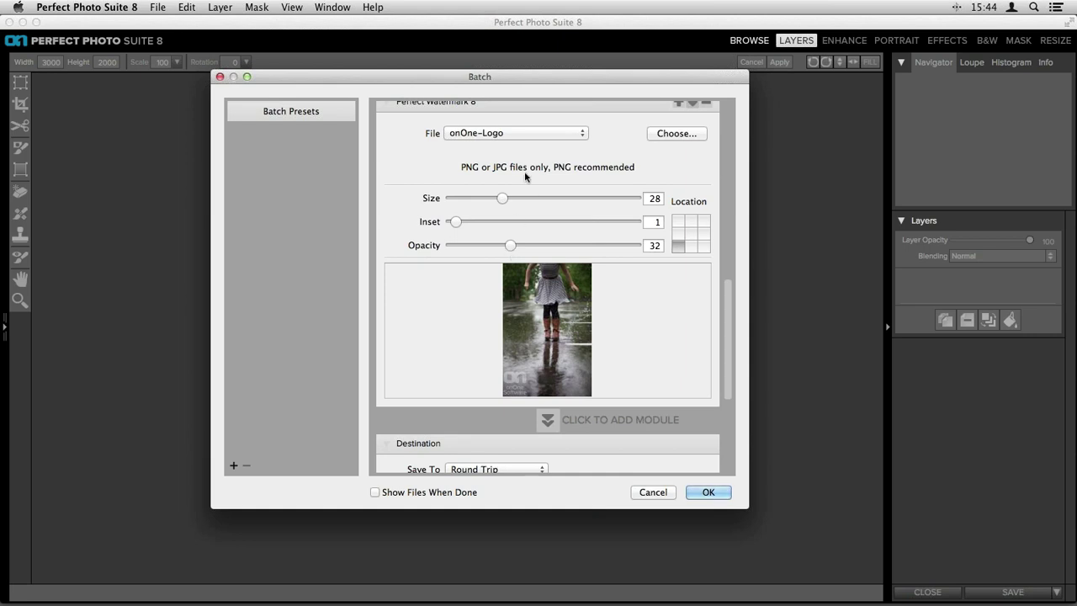
left_click_drag(503, 198, 462, 203)
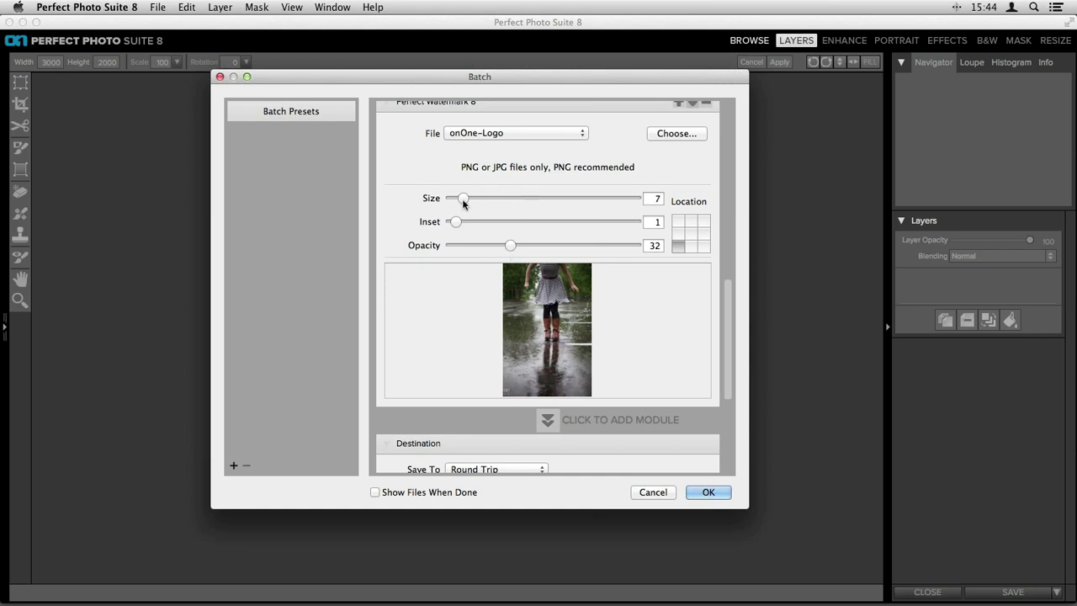
left_click(521, 199)
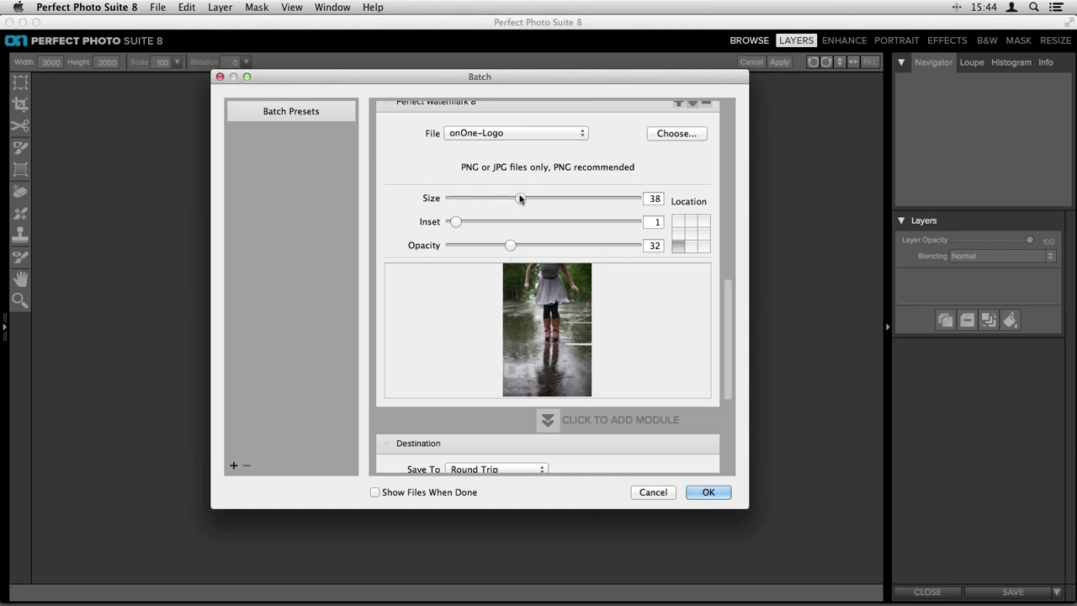
Try several locations for the watermark and place it in the photo's top-left corner.
left_click(680, 221)
left_click(703, 221)
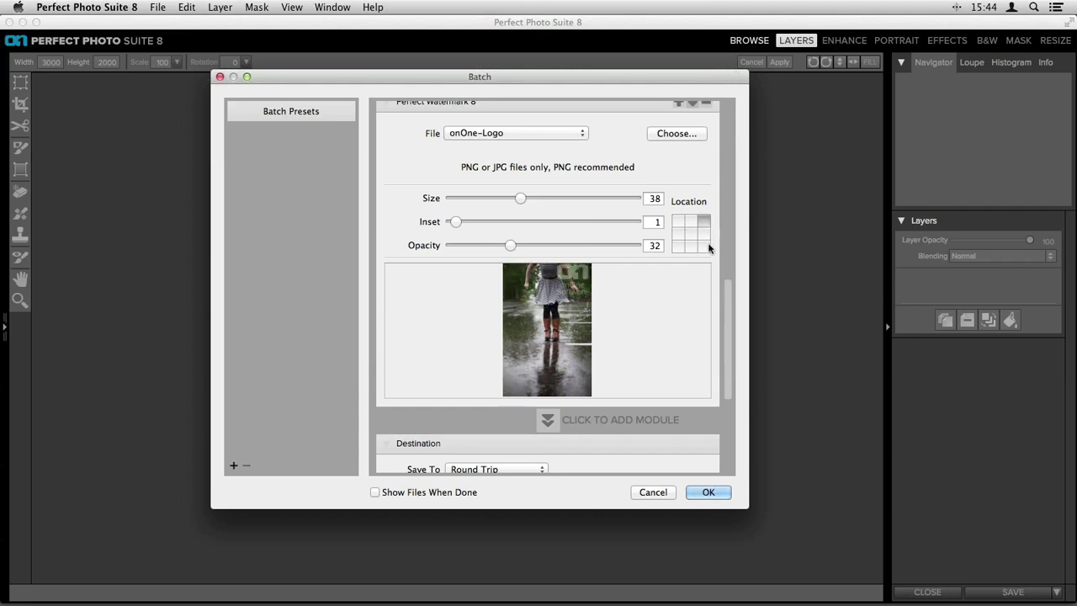
left_click(703, 245)
left_click(679, 233)
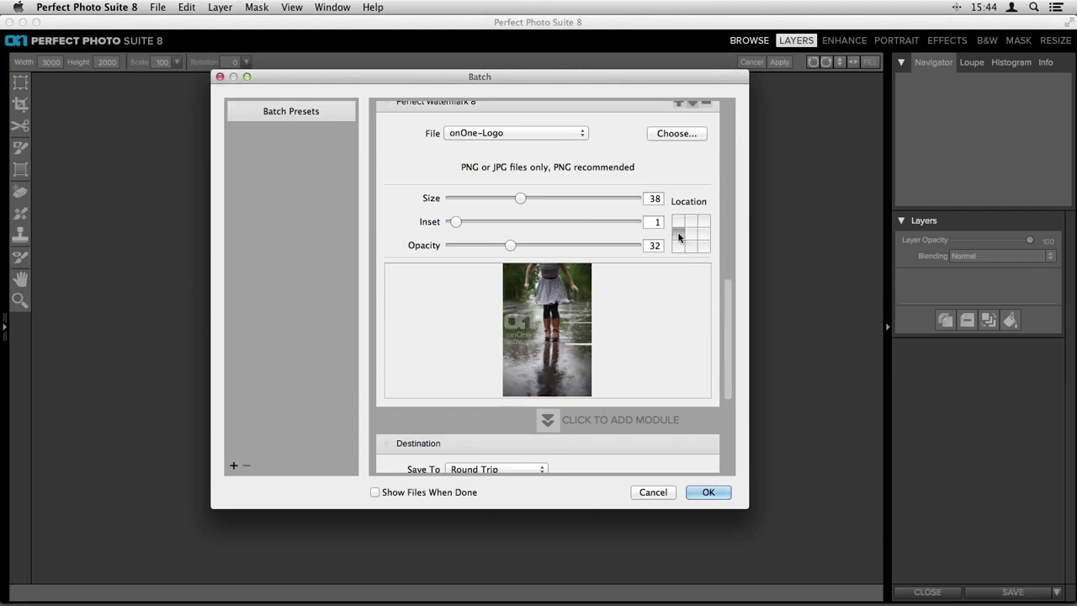
left_click(678, 224)
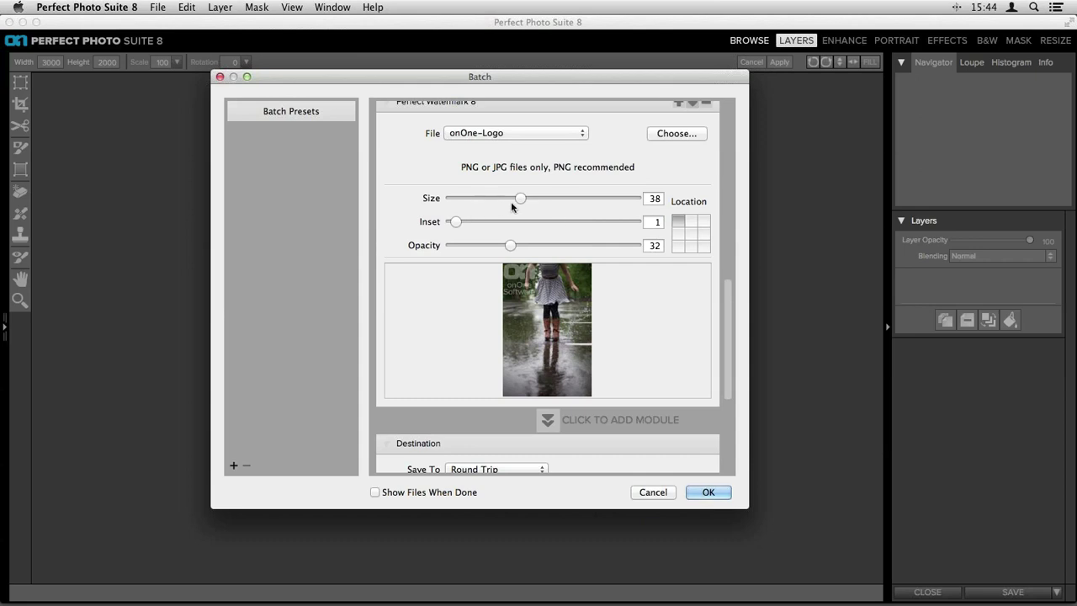
Set the watermark size to 7 and run the batch on the selected photos.
left_click_drag(519, 198, 462, 198)
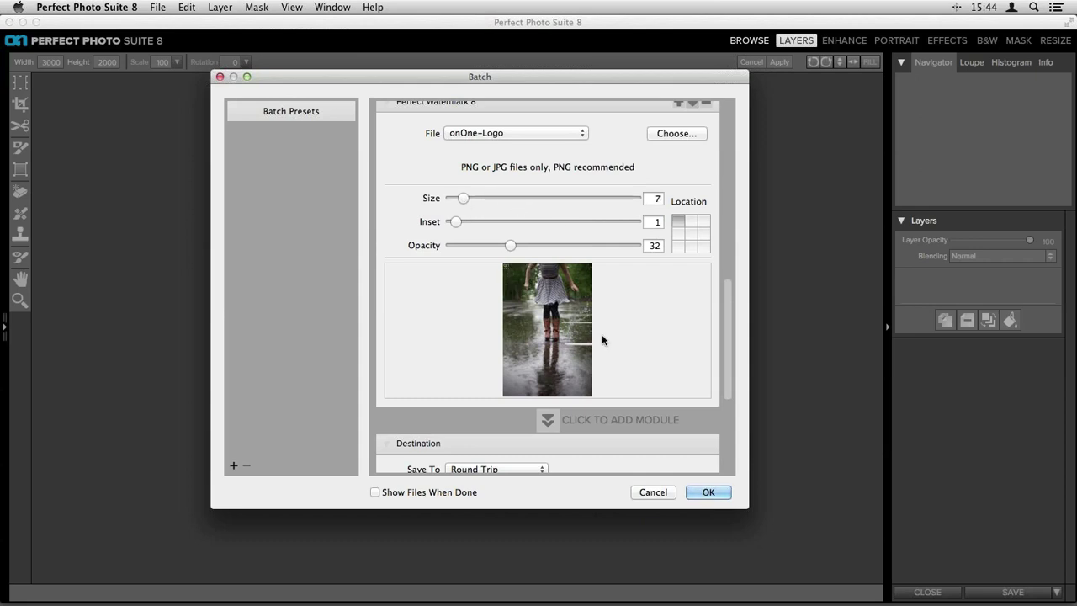
scroll(602, 334, "down", 5)
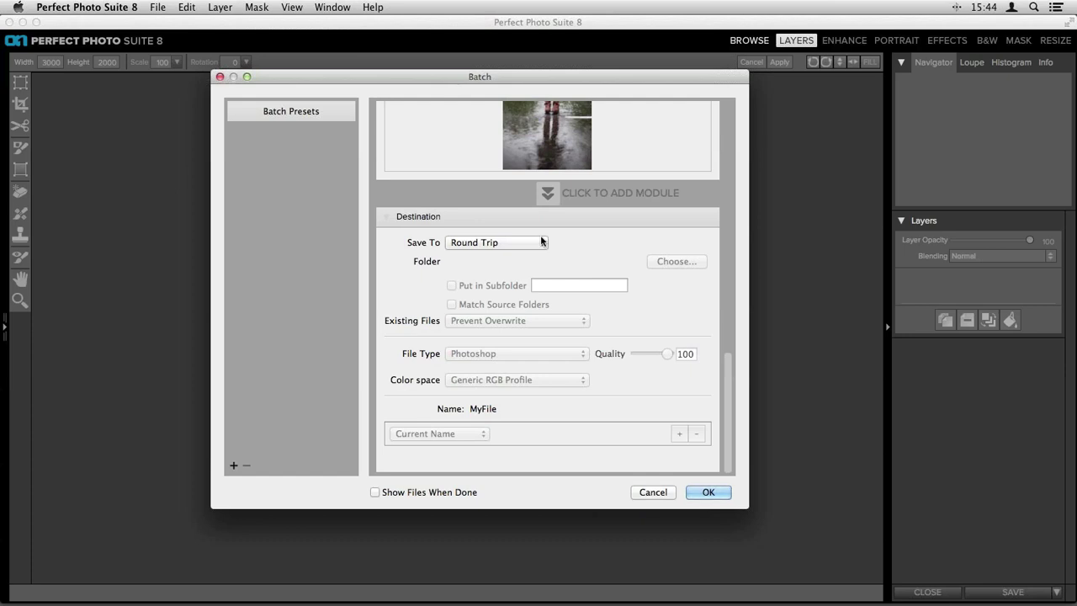
left_click(708, 491)
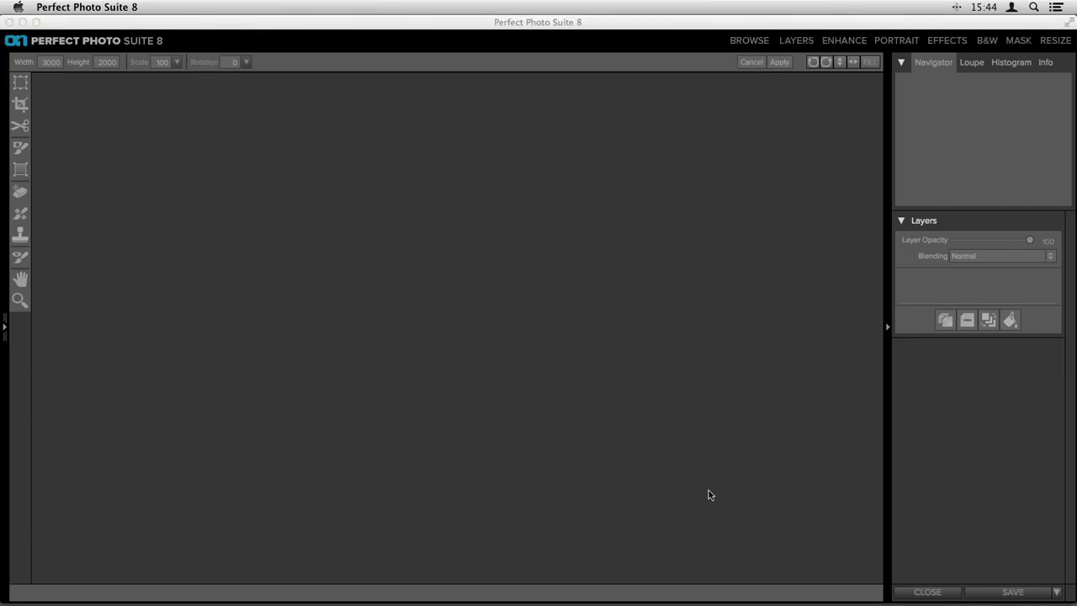
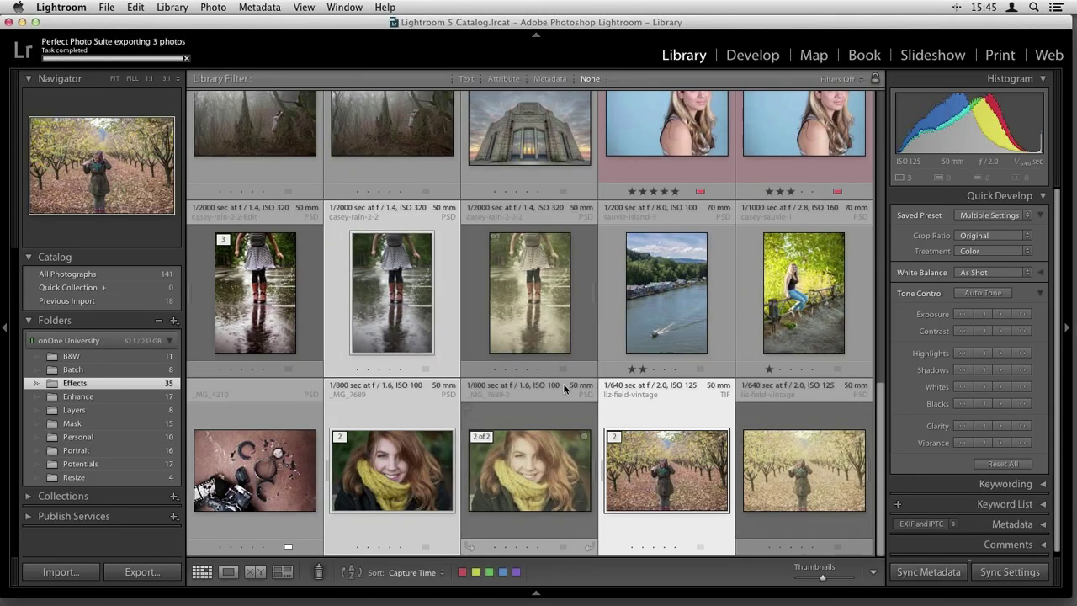
Inspect the batch-processed yellow-scarf portrait and orchard photo at full view in Lightroom, and return to the thumbnail grid.
left_click(572, 294)
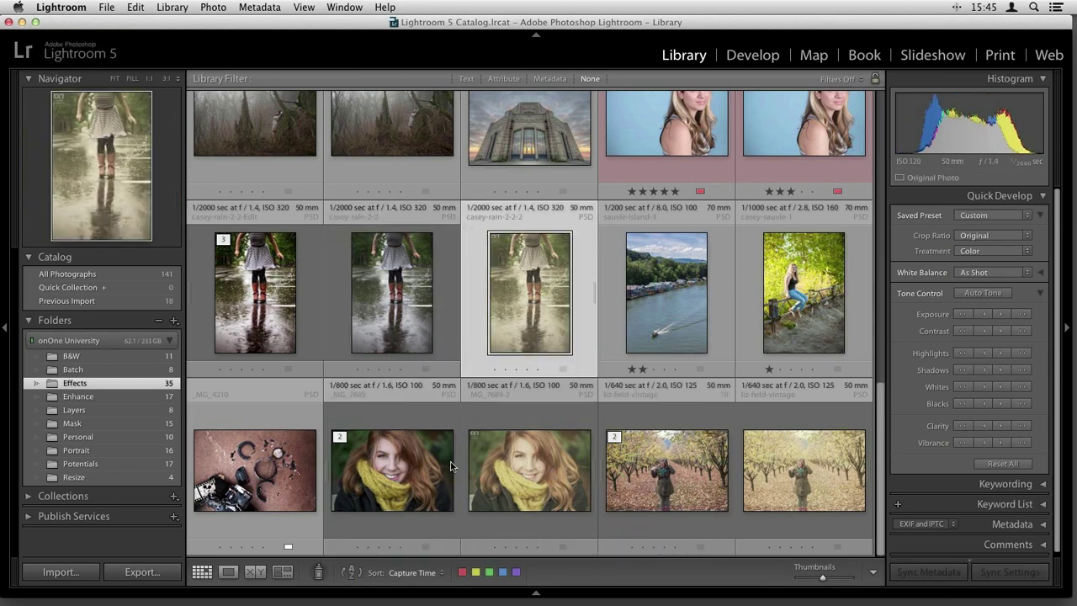
double_click(572, 465)
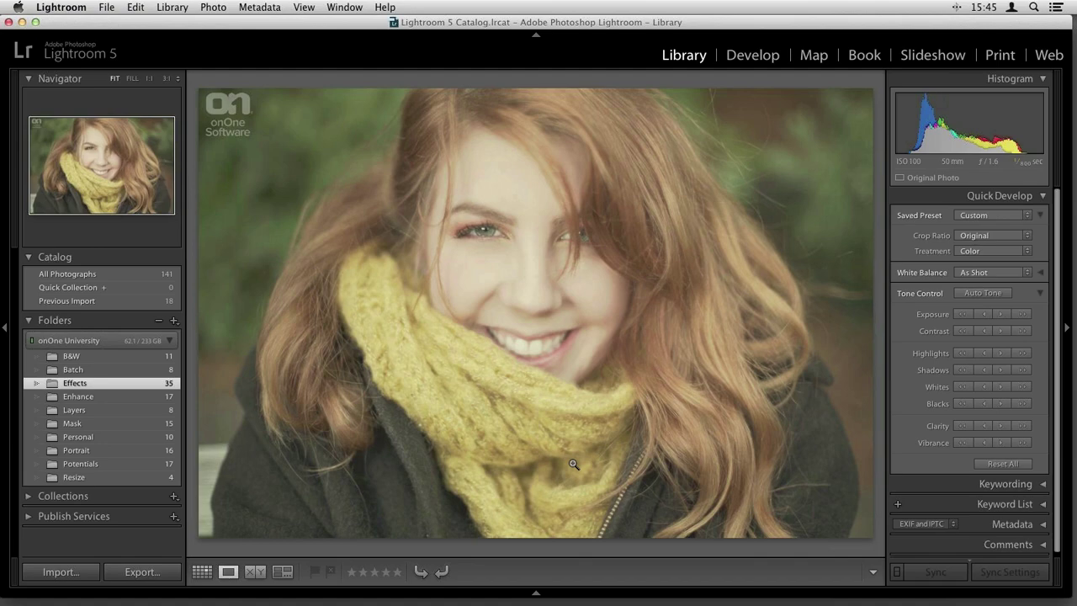
key("Right")
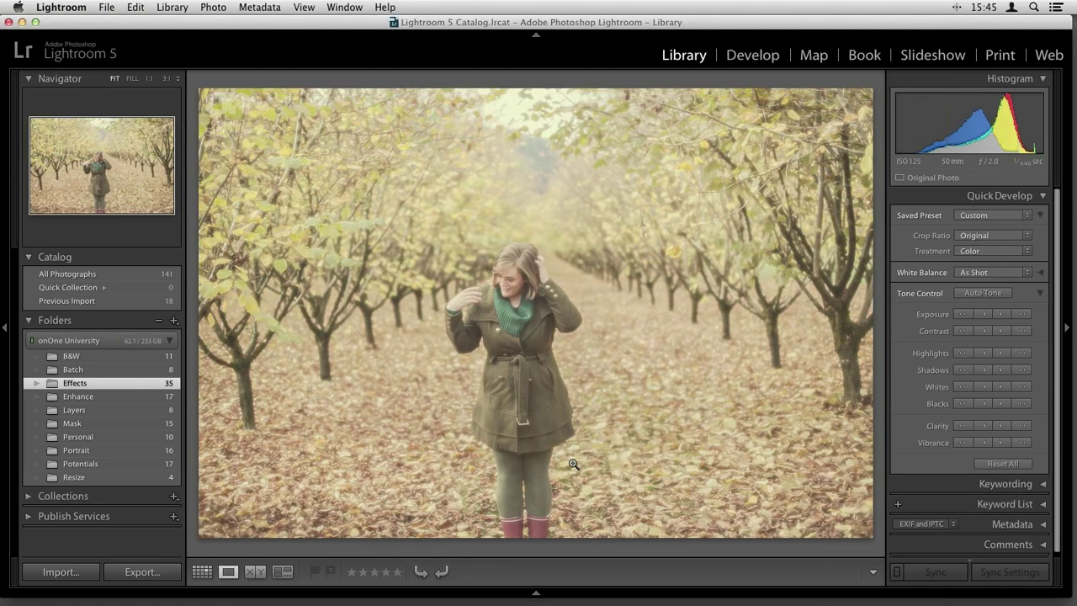
key("super+shift+r")
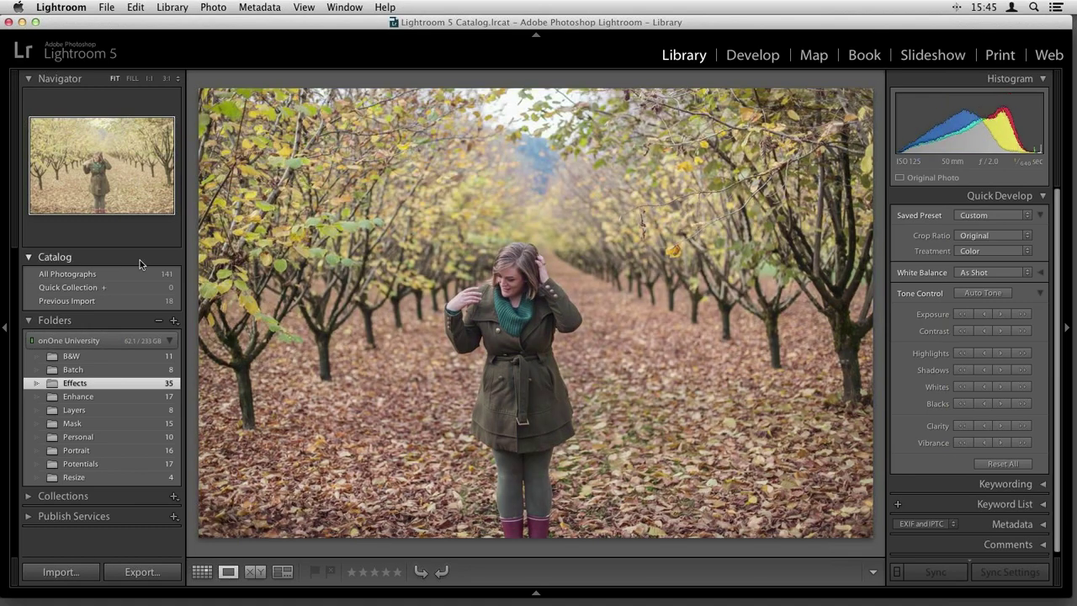
key("Left")
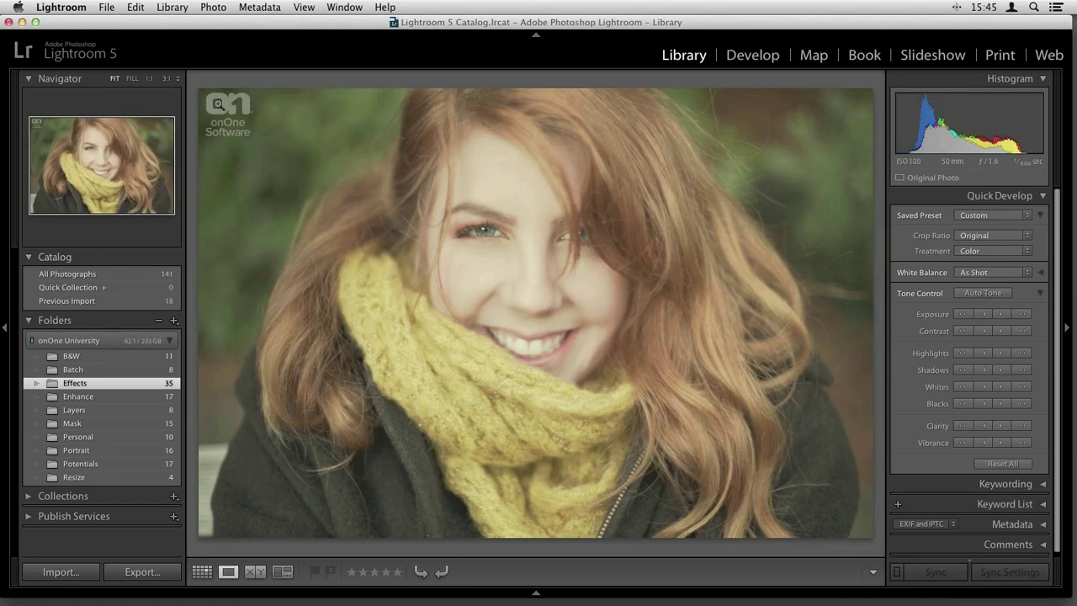
key("g")
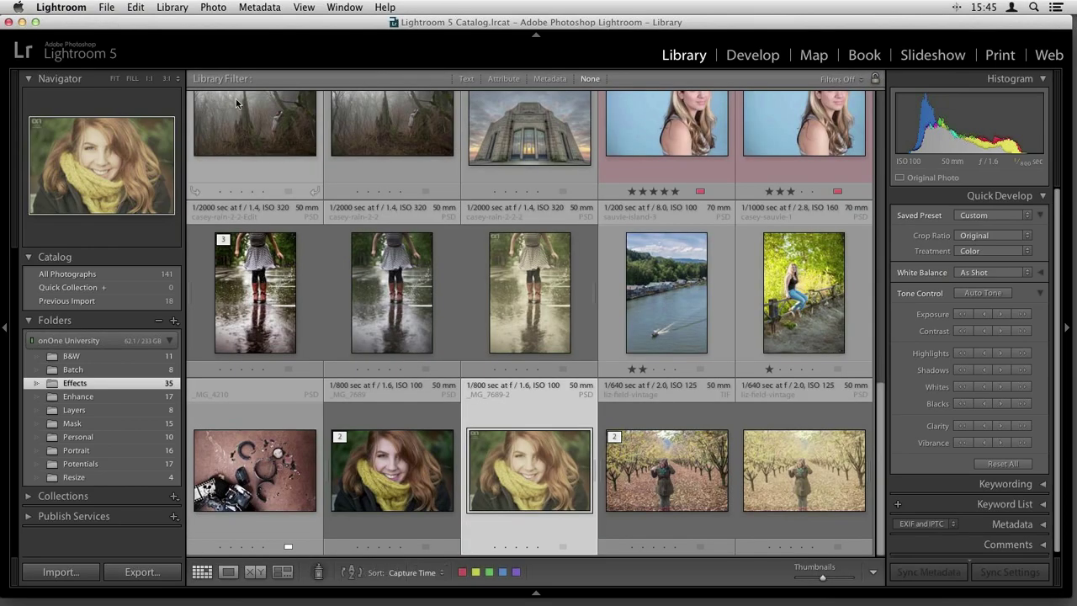
Open the processed rain-boots photo at full view and compare it with its neighbouring version.
double_click(524, 249)
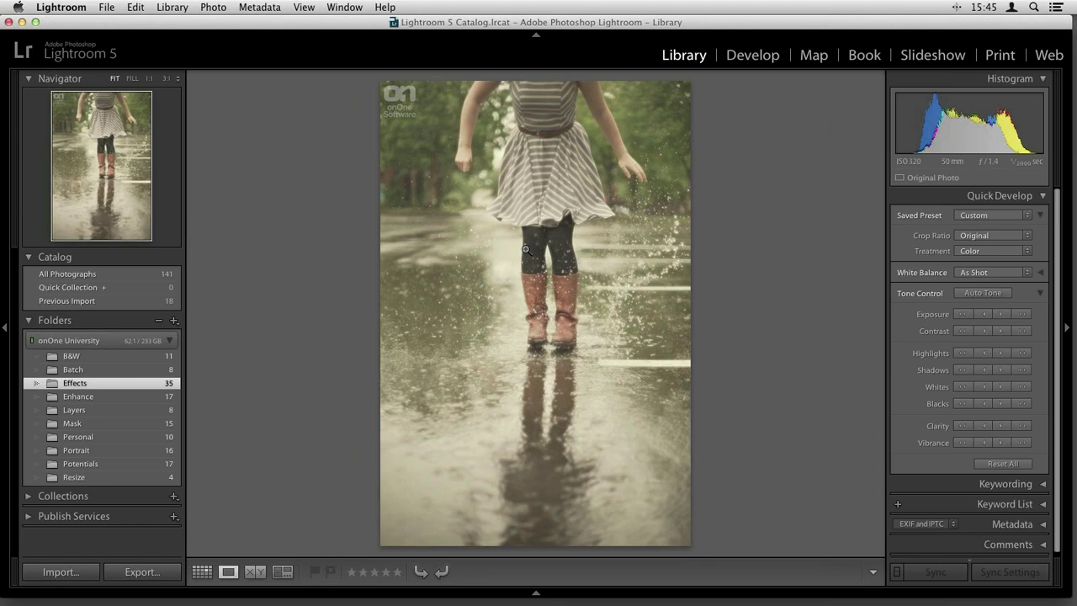
key("Right")
key("Right")
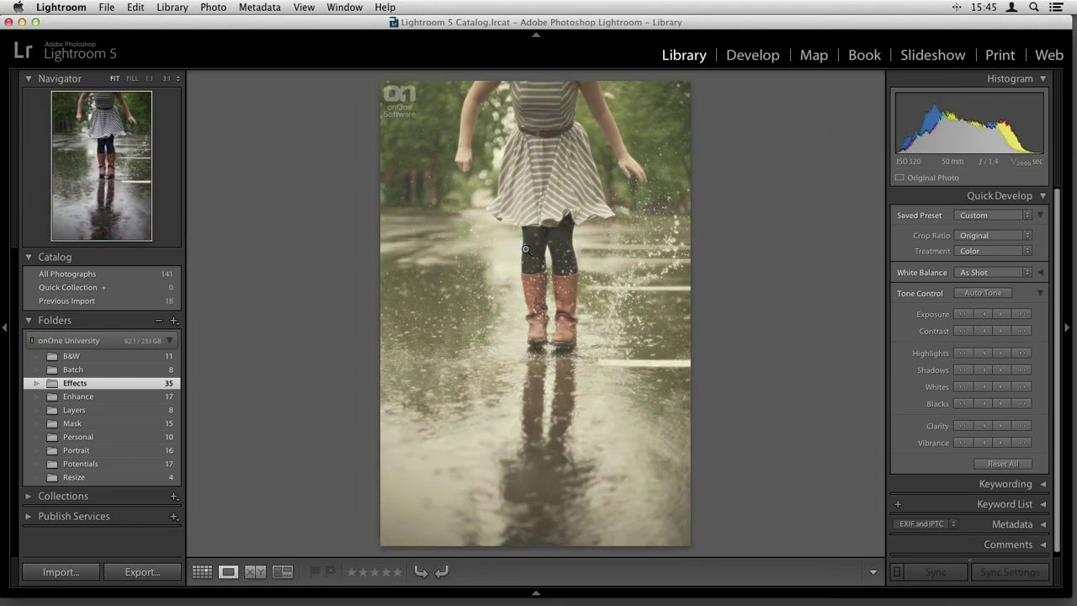